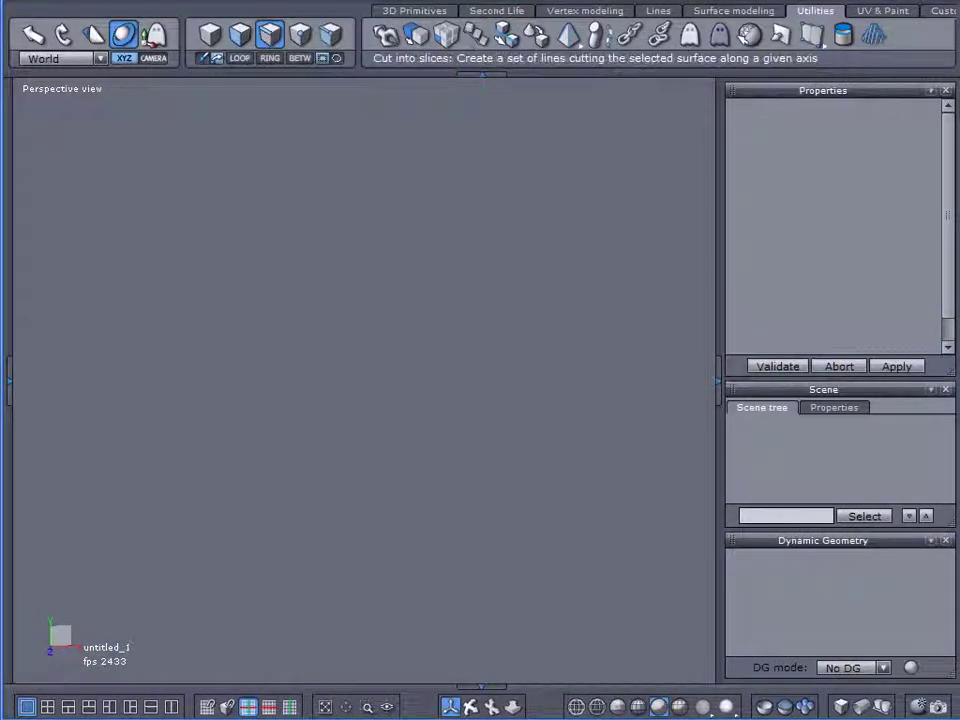
Create a cylinder primitive about 3.08 units in size
click(435, 12)
drag(507, 38, 413, 311)
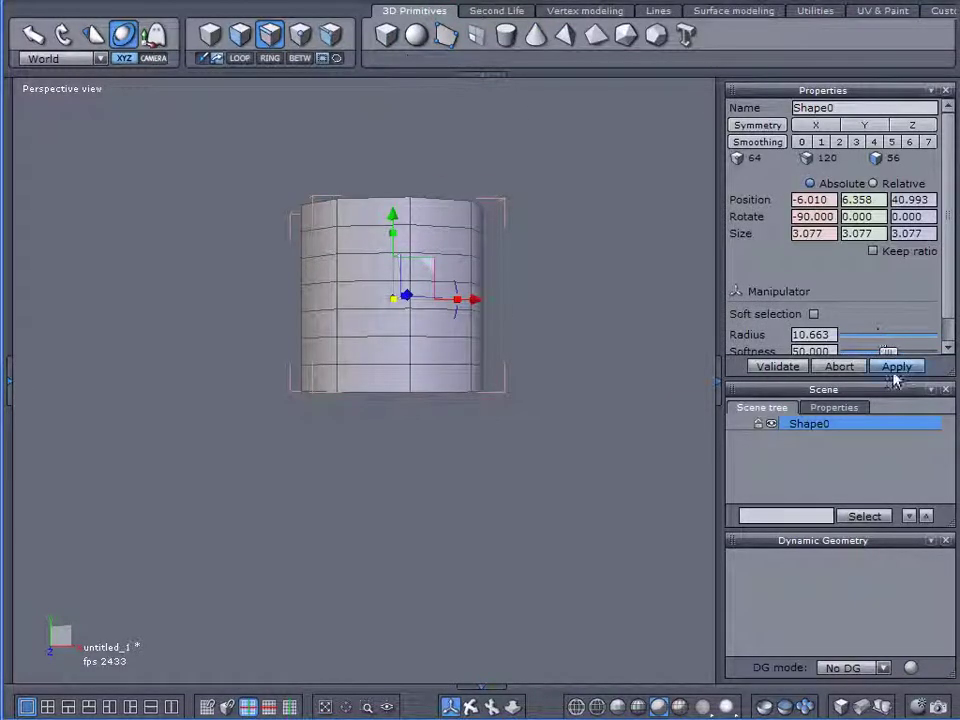
Enlarge the Properties panel downward until all the manipulator settings fit
drag(930, 374, 934, 544)
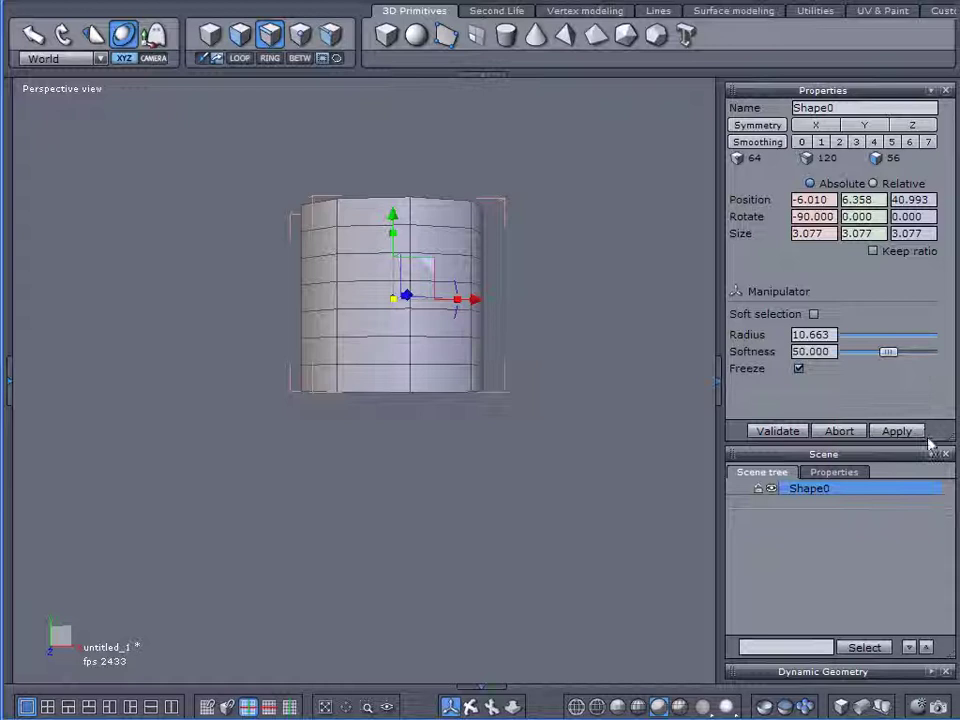
drag(933, 446, 935, 545)
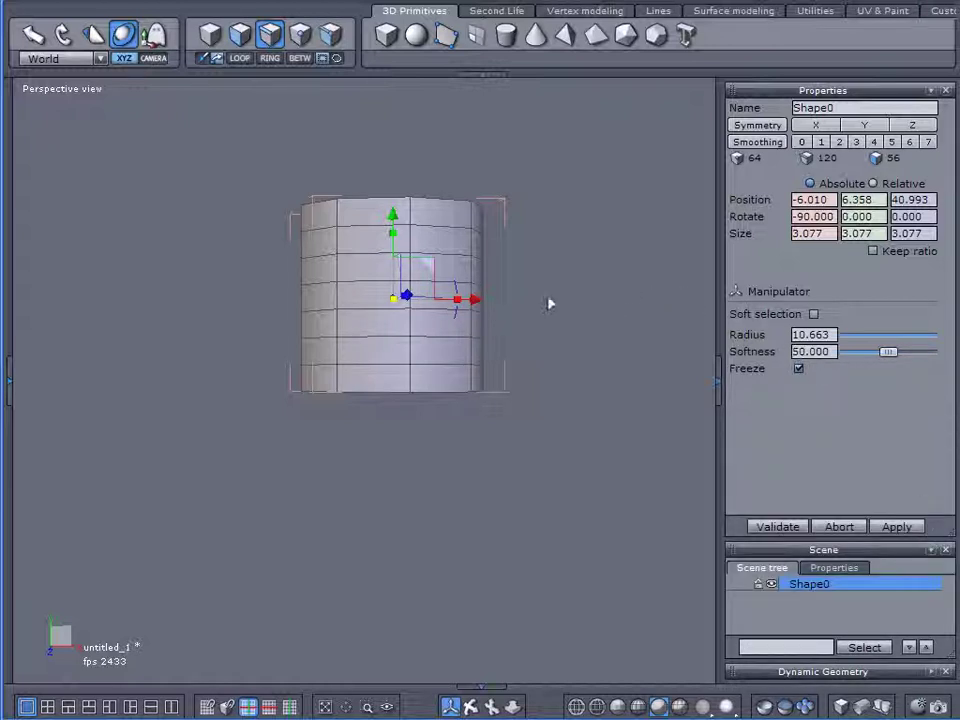
Replace the cylinder with a wider one about 7.74 across and 2.34 tall, with 8 points per section and no intermediate sections
click(207, 40)
key(Delete)
click(506, 35)
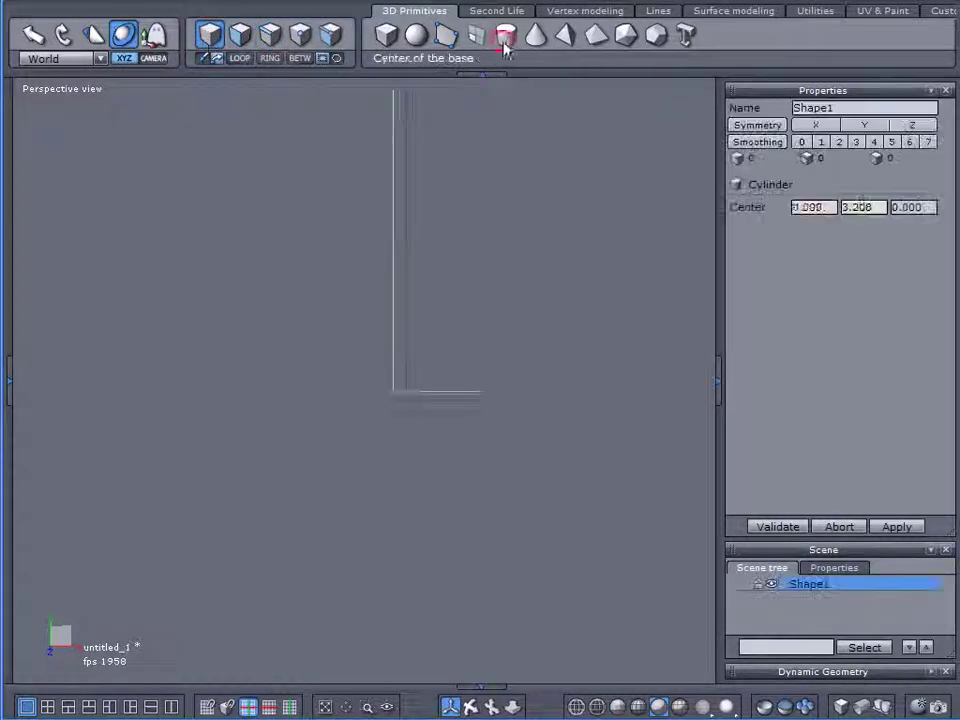
click(289, 216)
click(488, 362)
click(488, 362)
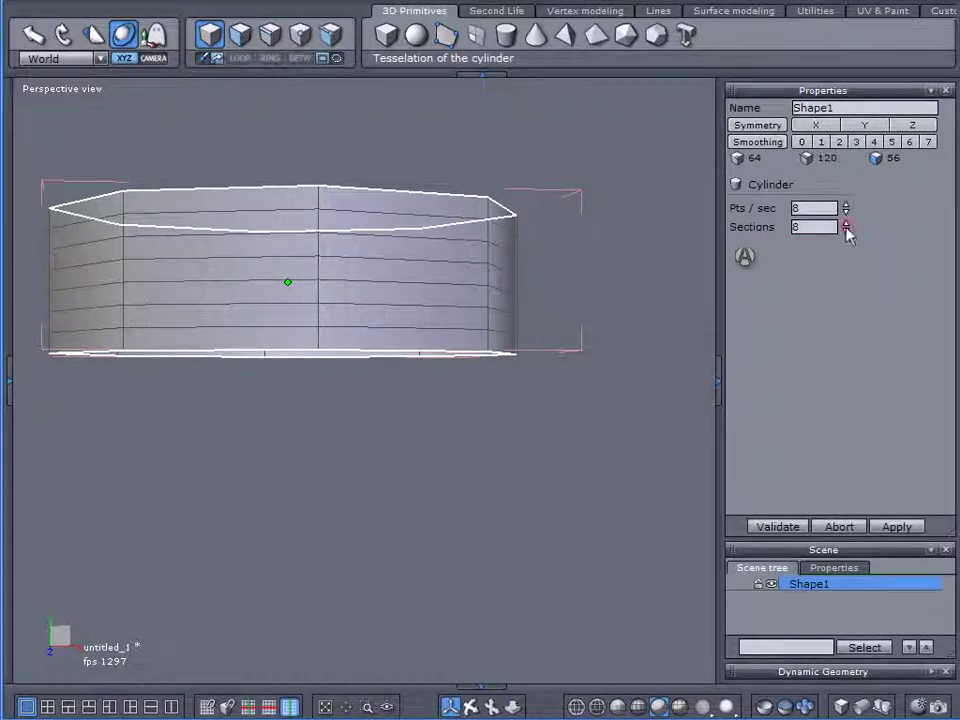
drag(846, 229, 846, 246)
click(744, 260)
key(Return)
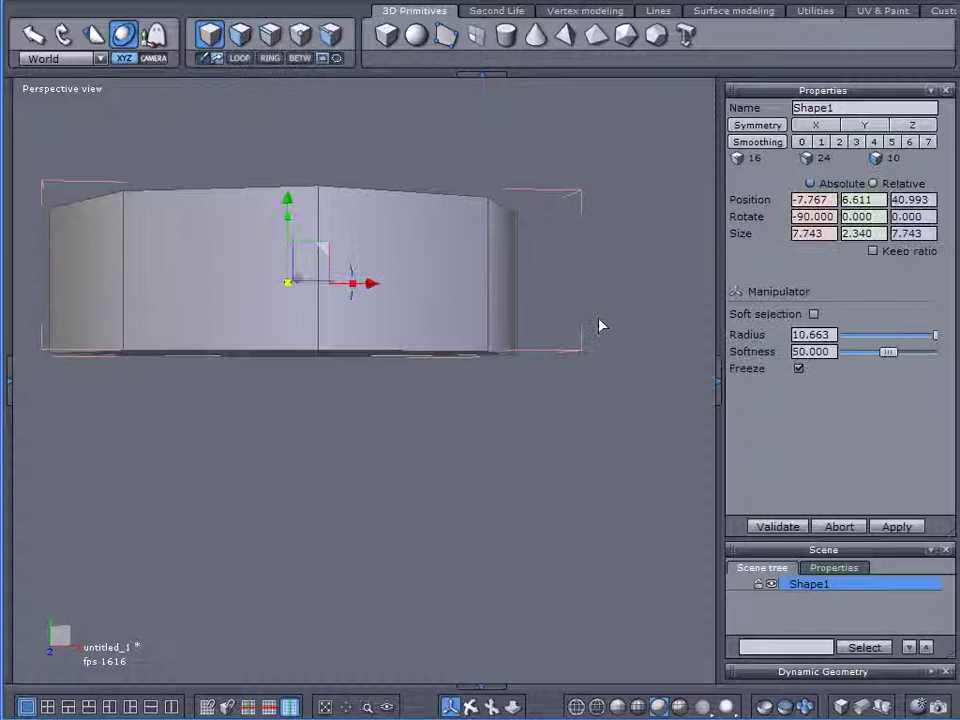
Move the new cylinder to the origin by setting its X, Y and Z position to 0
scroll(506, 349, down, 3)
middle_drag(506, 349, 440, 396)
scroll(506, 349, up, 8)
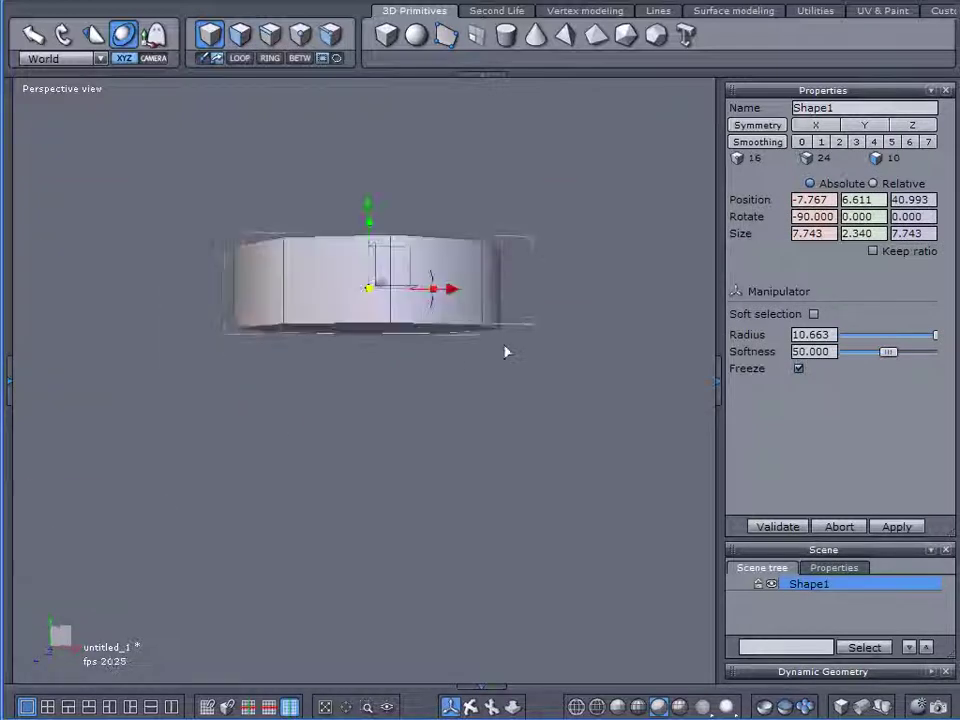
scroll(463, 406, down, 4)
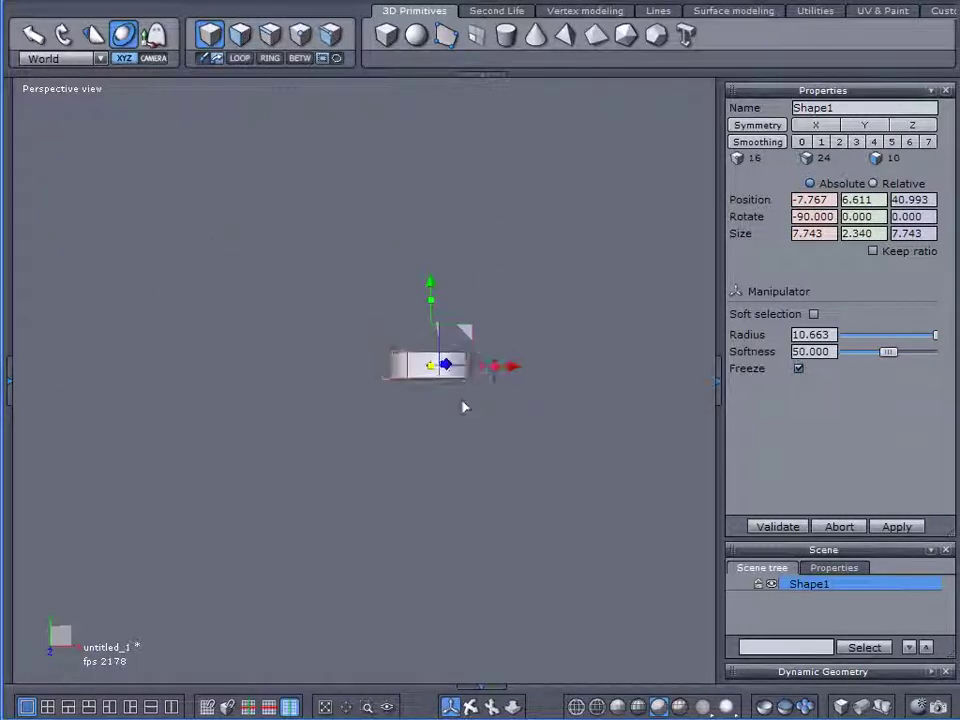
double_click(823, 199)
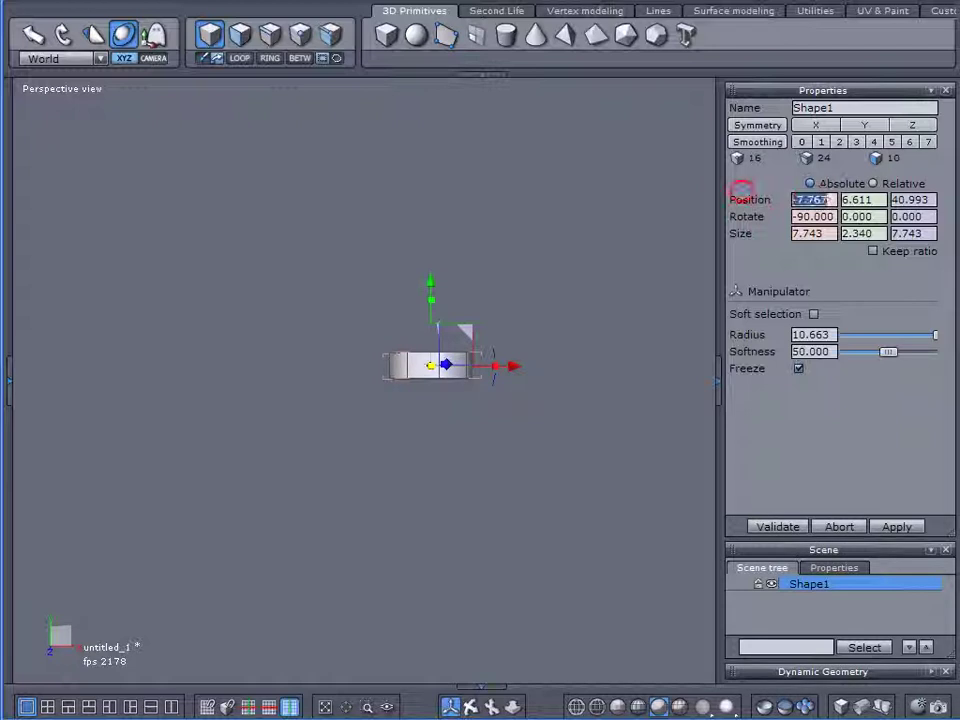
key(BackSpace)
text(0)
key(Return)
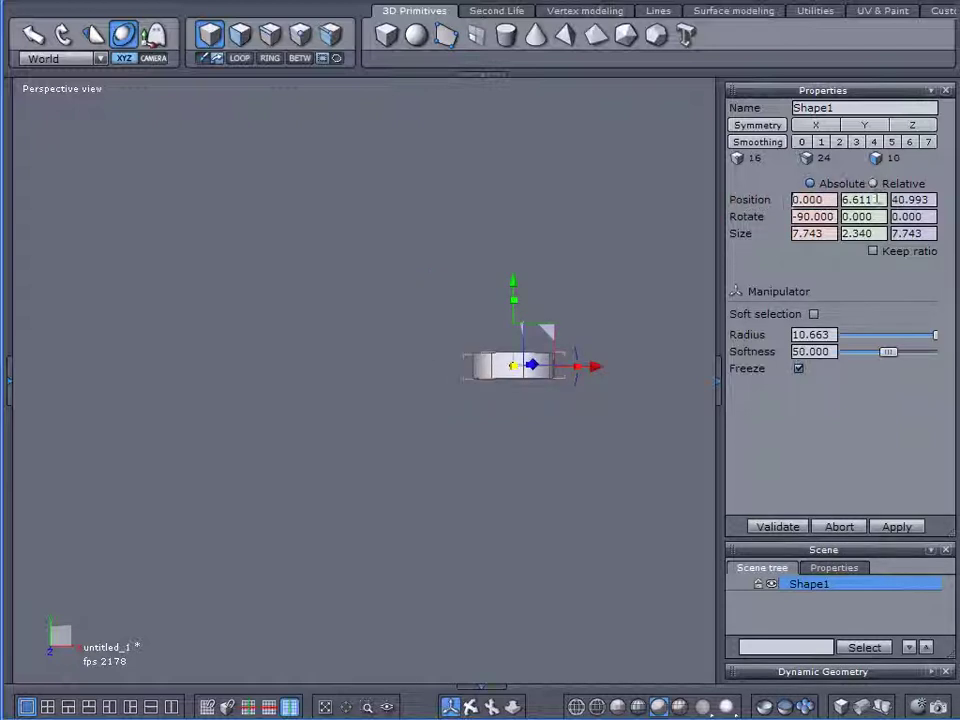
double_click(862, 199)
text(0)
key(Return)
double_click(912, 199)
text(0)
key(Return)
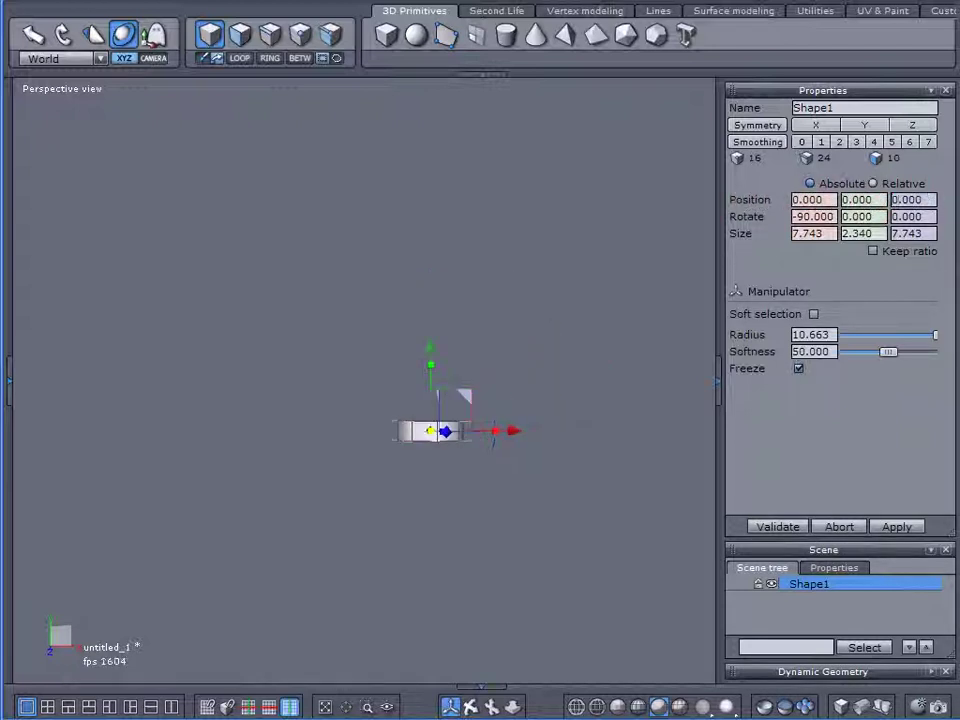
Stand the cylinder on its side with its axis along X, using rotation values of 0, 90 and 0
middle_drag(628, 294, 323, 472)
scroll(355, 476, up, 3)
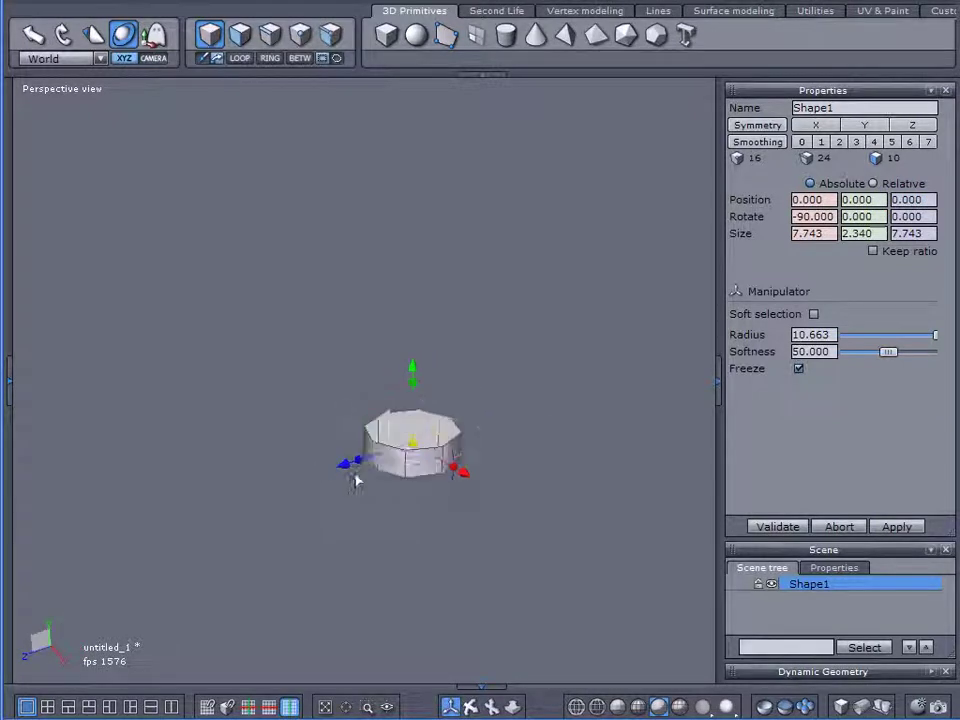
middle_drag(553, 386, 400, 408)
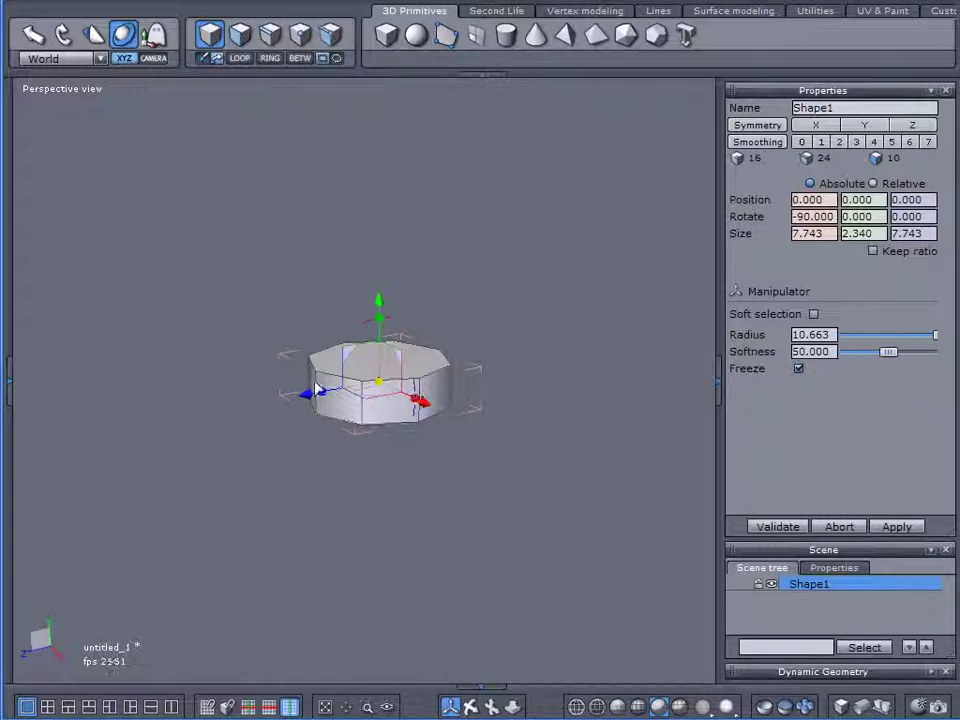
drag(369, 326, 354, 376)
middle_drag(355, 383, 186, 448)
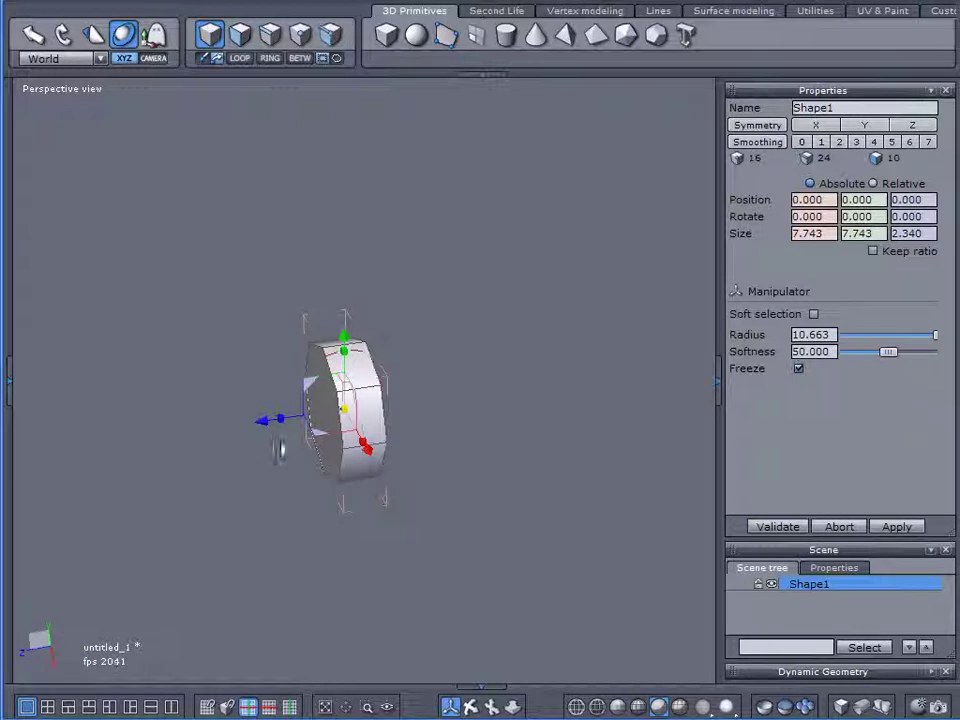
drag(285, 432, 338, 436)
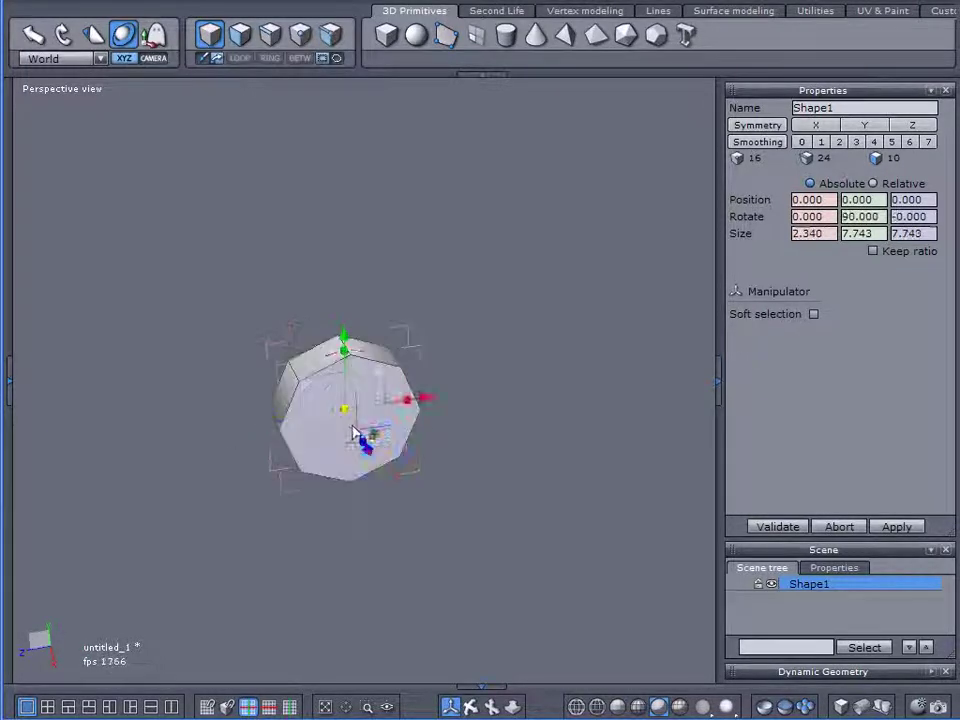
Thin the cylinder into a disc by moving its front end face along X to about -0.536
scroll(368, 436, up, 3)
alt+right_drag(435, 444, 506, 424)
alt+drag(506, 424, 467, 371)
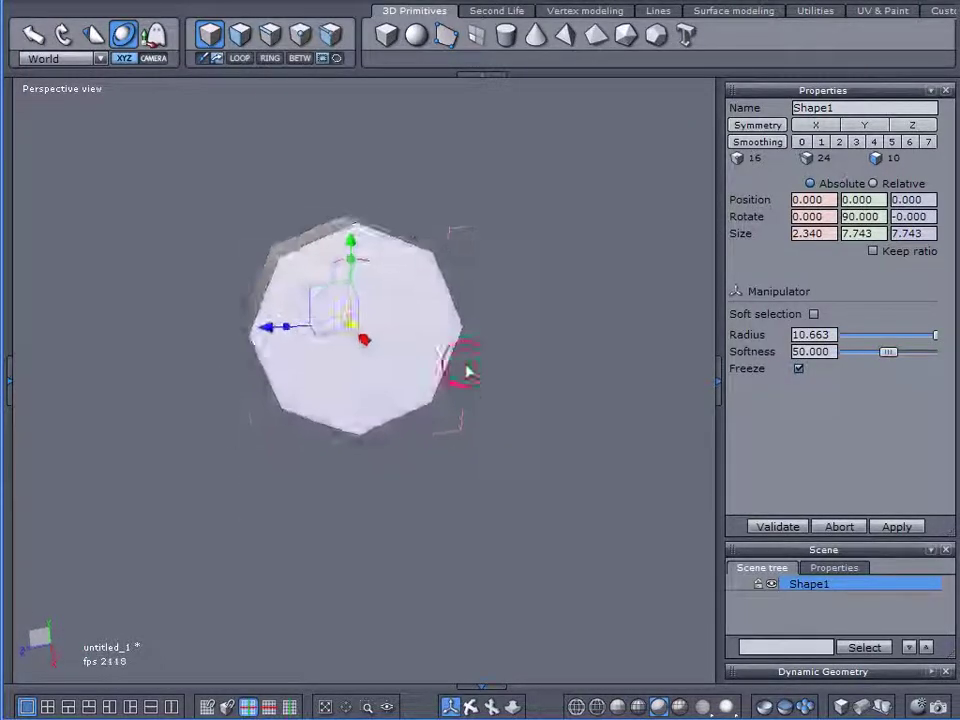
right_drag(467, 373, 487, 384)
click(240, 34)
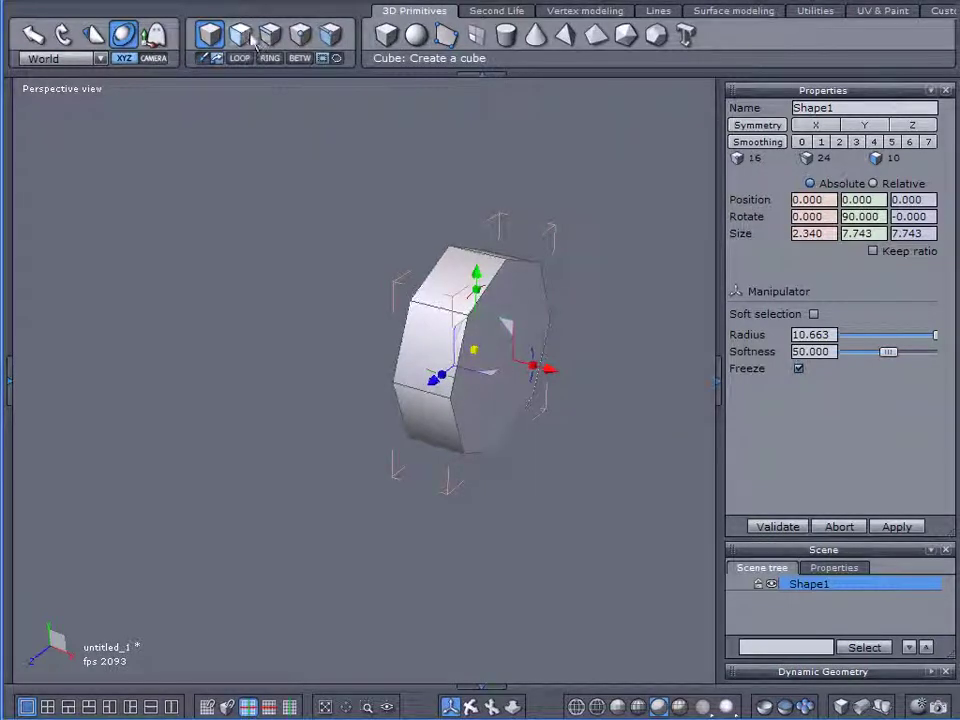
click(493, 396)
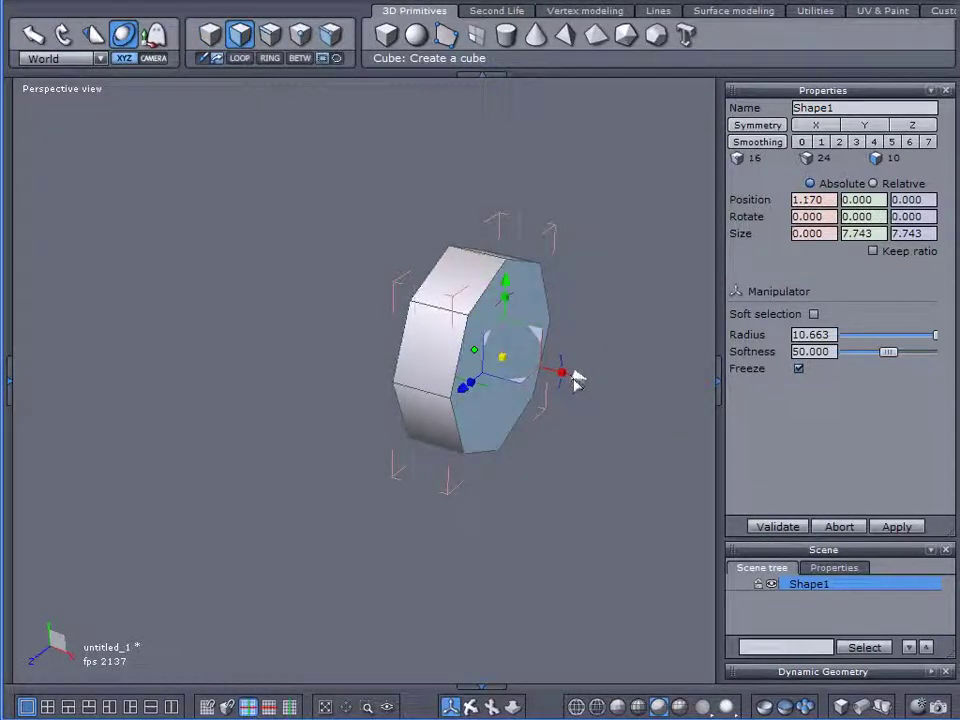
drag(574, 379, 536, 364)
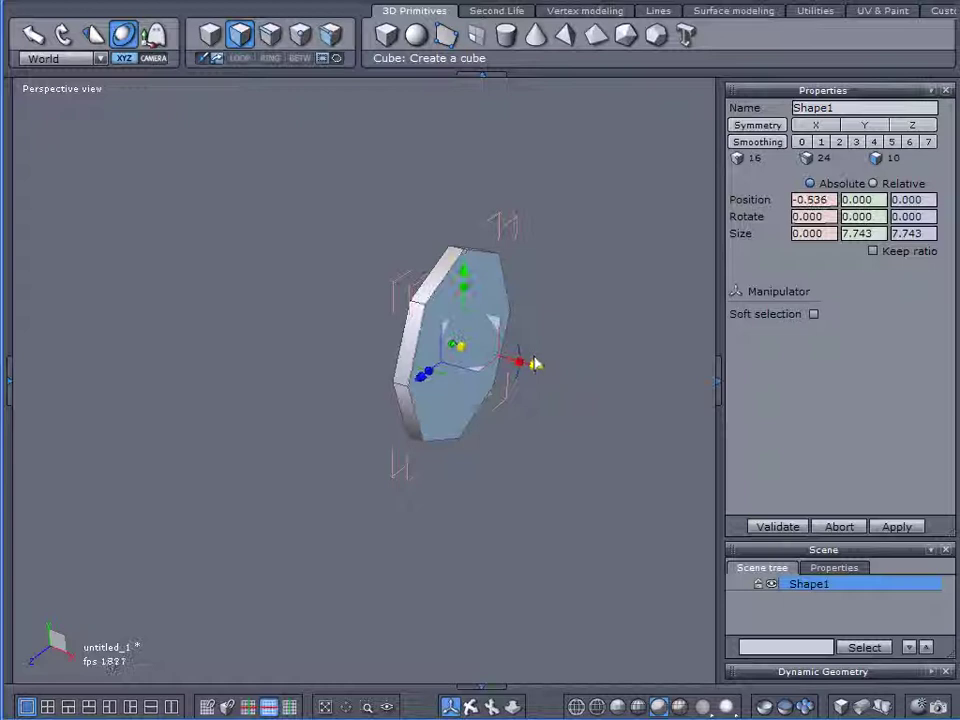
Inset the disc's front face with Sweep/Extrude to a scale of about 0.702
middle_drag(491, 430, 403, 405)
scroll(389, 325, up, 2)
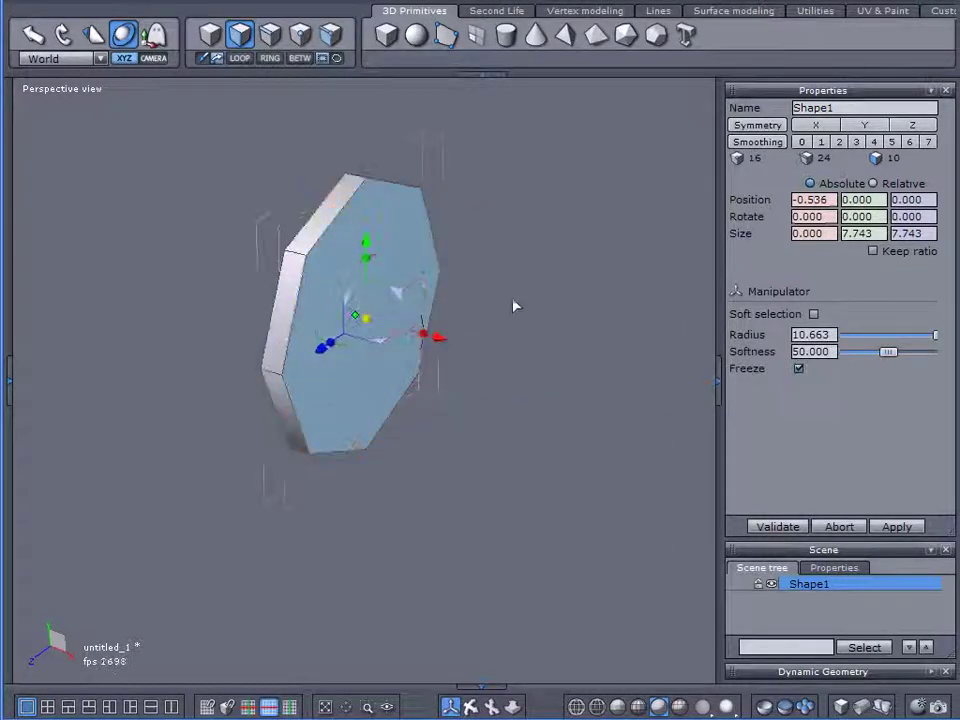
right_drag(514, 306, 530, 268)
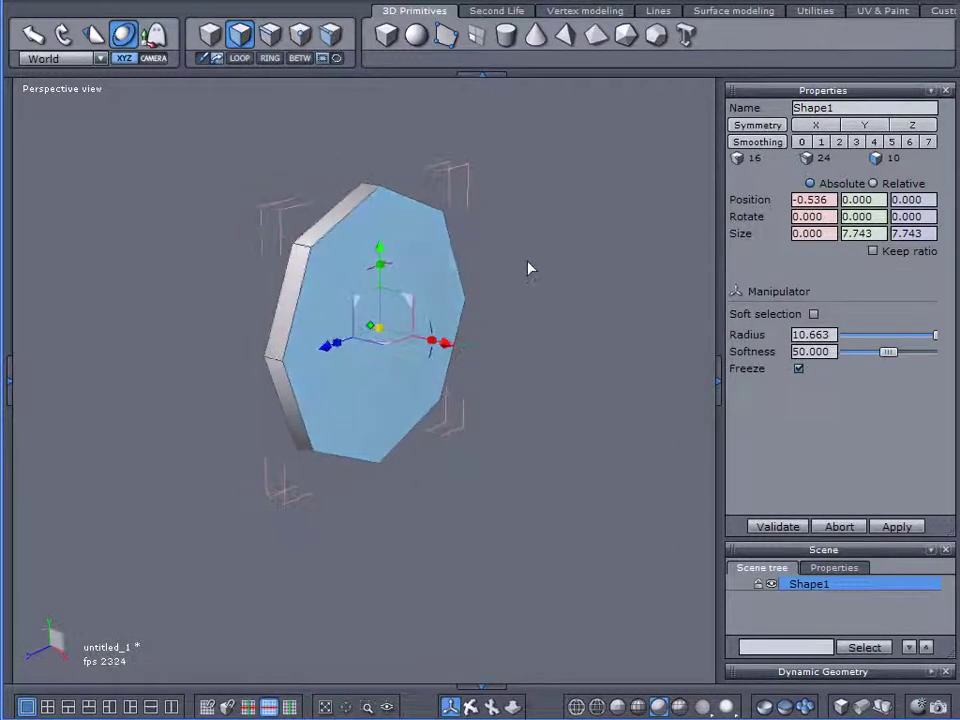
click(585, 11)
click(416, 38)
click(772, 214)
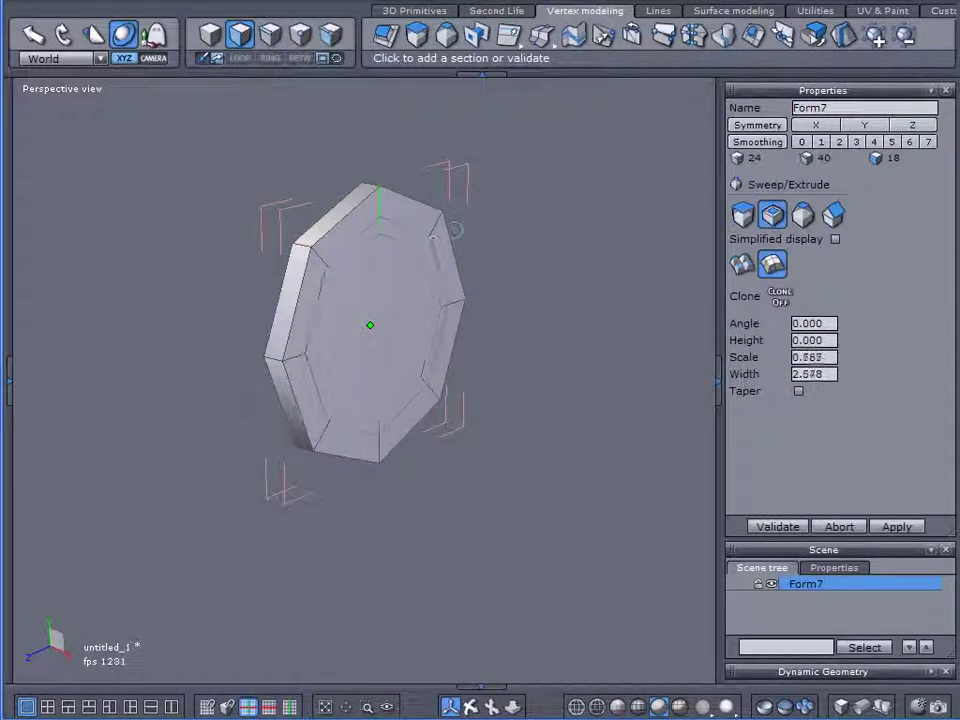
click(463, 253)
Extrude the inset face straight outward into a thick hub at the same 0.702 scale
key(space)
key(space)
key(space)
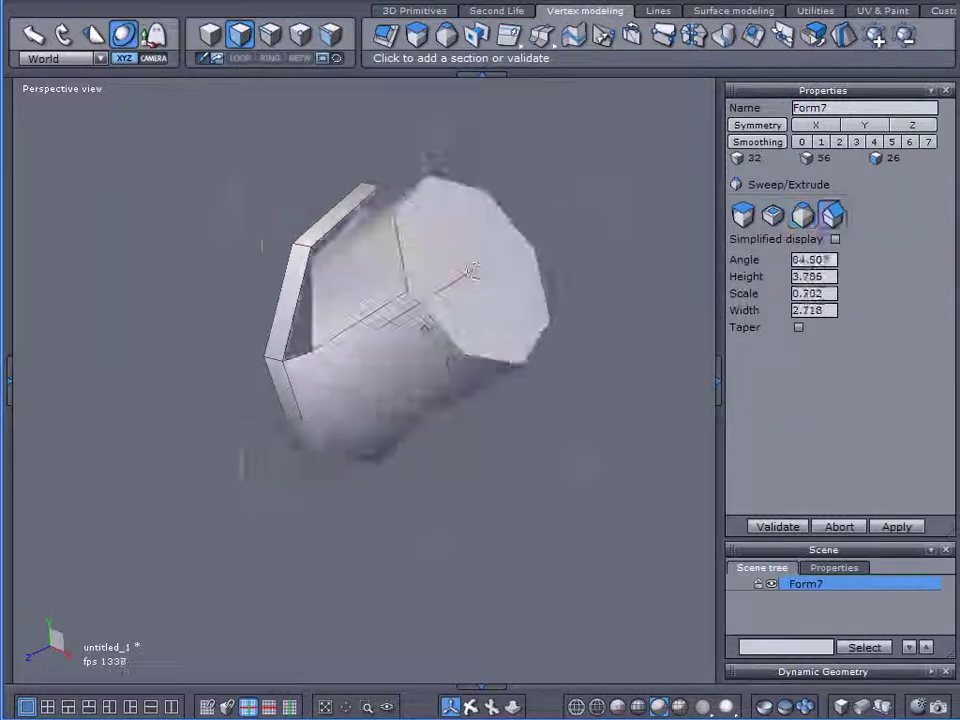
click(471, 293)
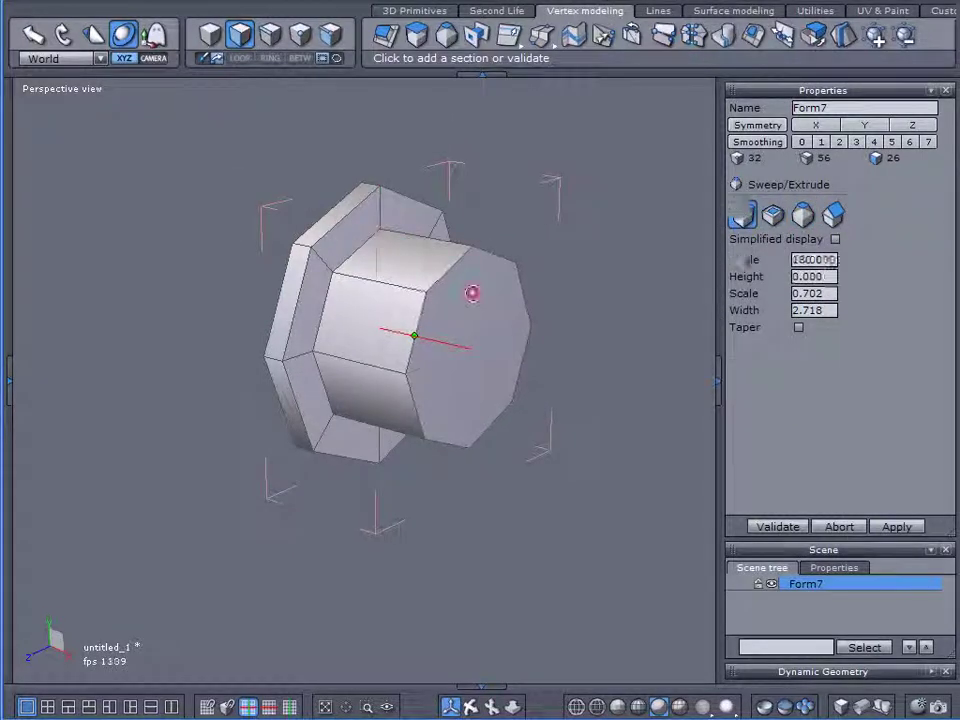
Inset the hub's end face to a scale of about 0.617, forming a narrow rim
key(space)
drag(484, 272, 490, 266)
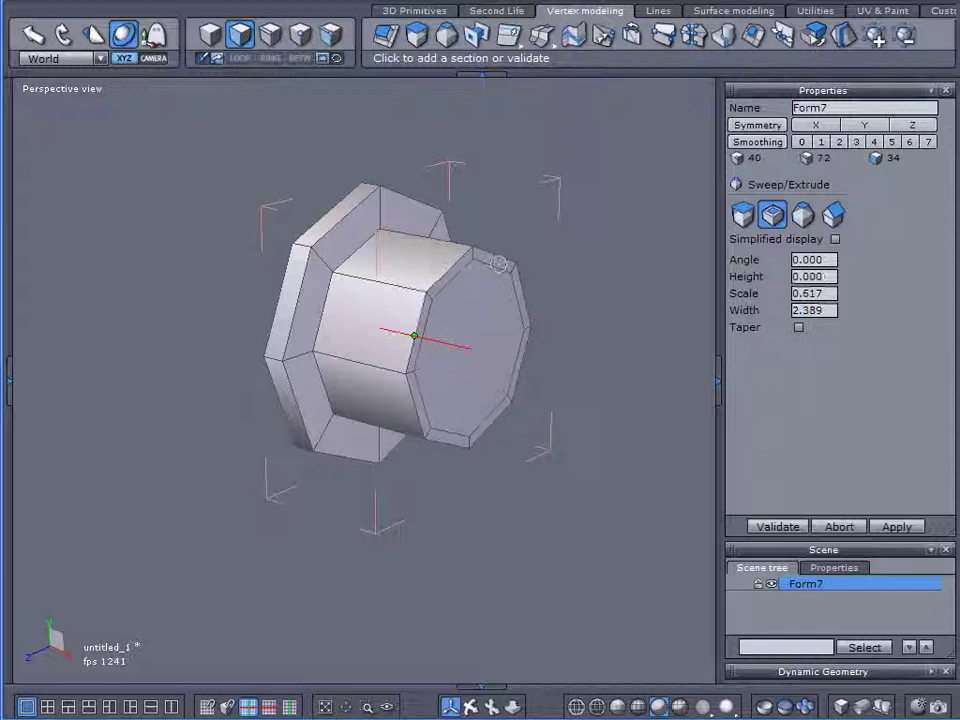
click(499, 263)
Hollow the hub inward with two tapering sections, scaled to about 0.505 and then about 0.161
scroll(478, 308, up, 3)
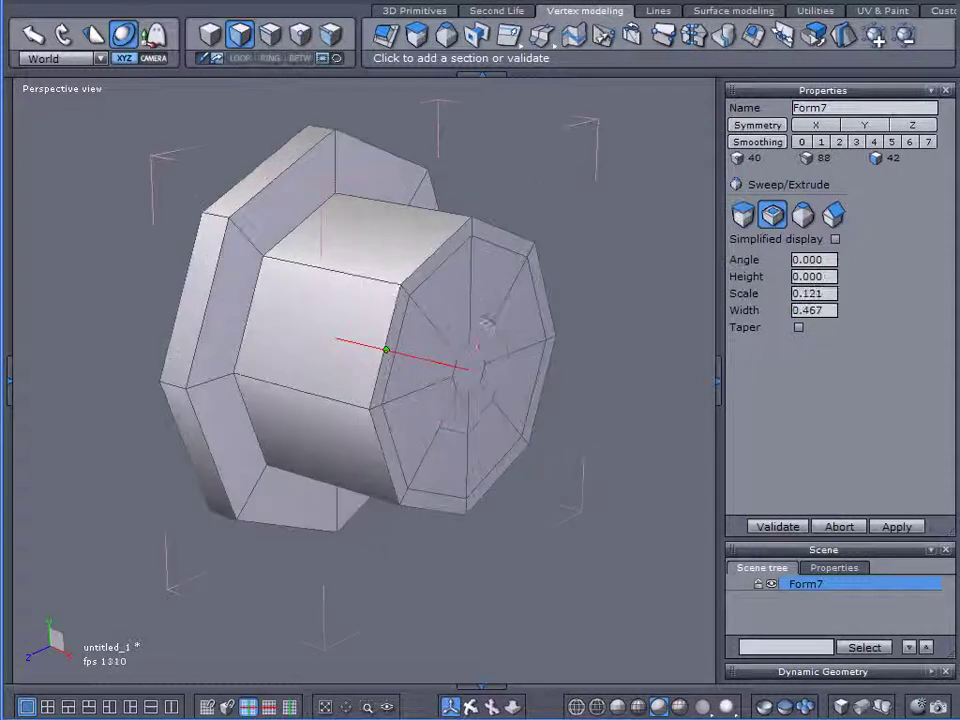
middle_drag(489, 326, 433, 326)
key(space)
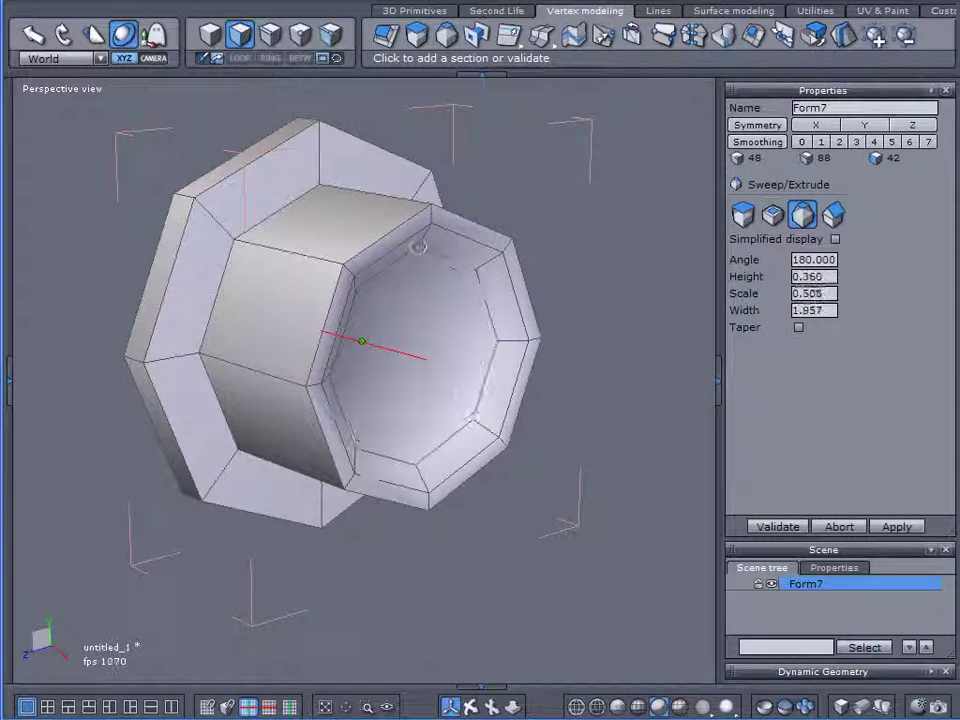
click(418, 246)
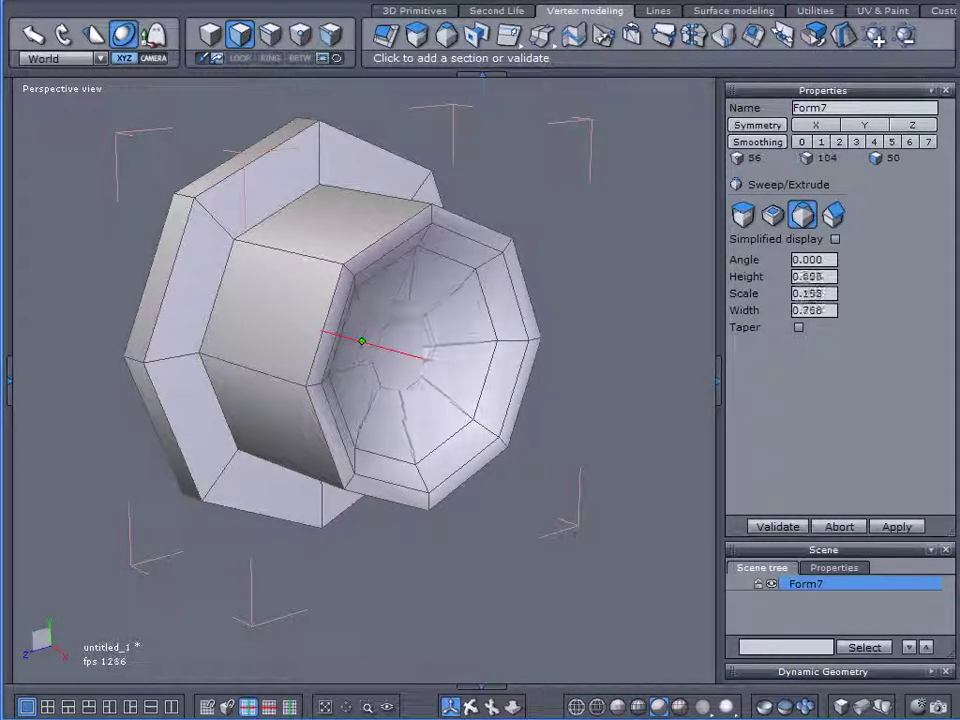
click(398, 315)
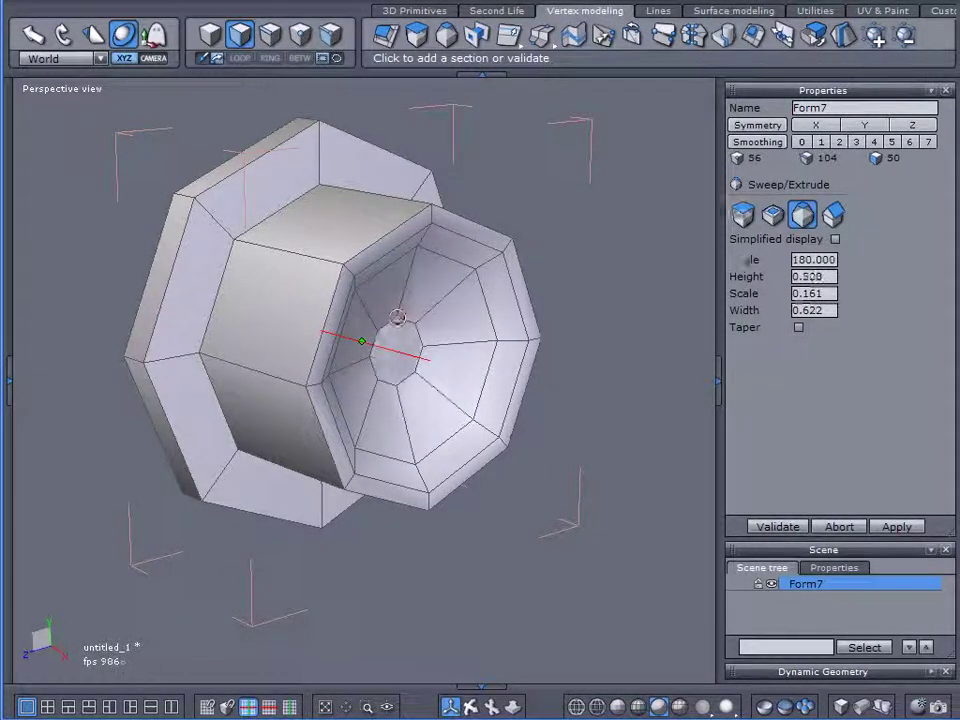
Extrude the small face at the centre of the hollow by about 0.1
scroll(409, 328, up, 2)
key(space)
key(space)
drag(408, 335, 400, 324)
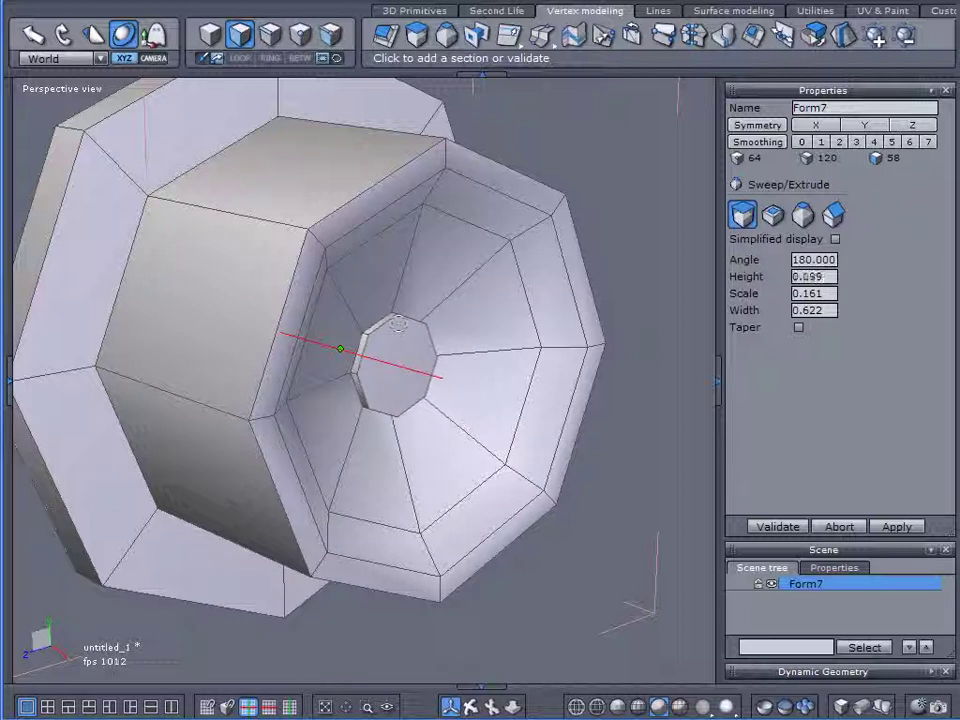
Inset the small centre face to a scale of about 0.068
key(space)
key(space)
key(space)
key(space)
key(space)
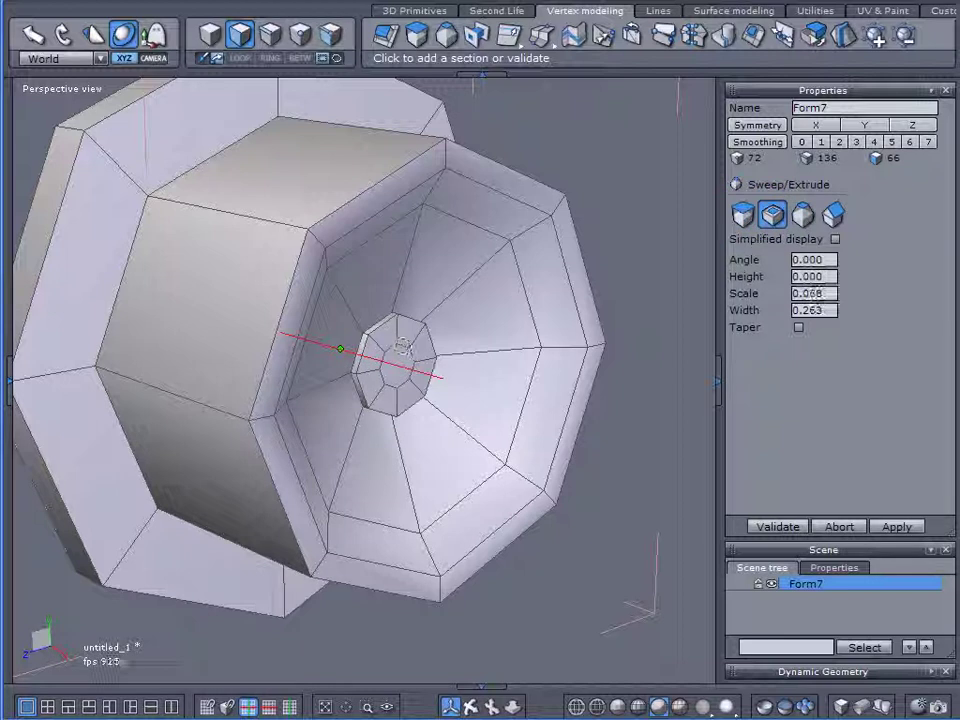
click(422, 354)
Extrude the innermost face outward into a short pin and finish the Sweep/Extrude operation
key(space)
key(space)
key(space)
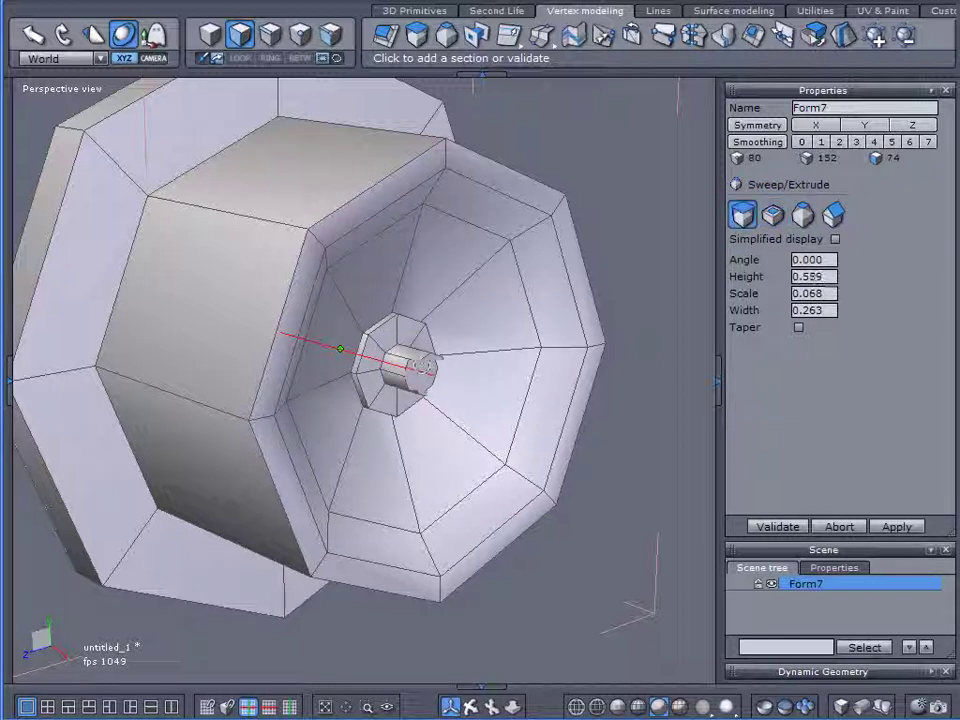
click(776, 526)
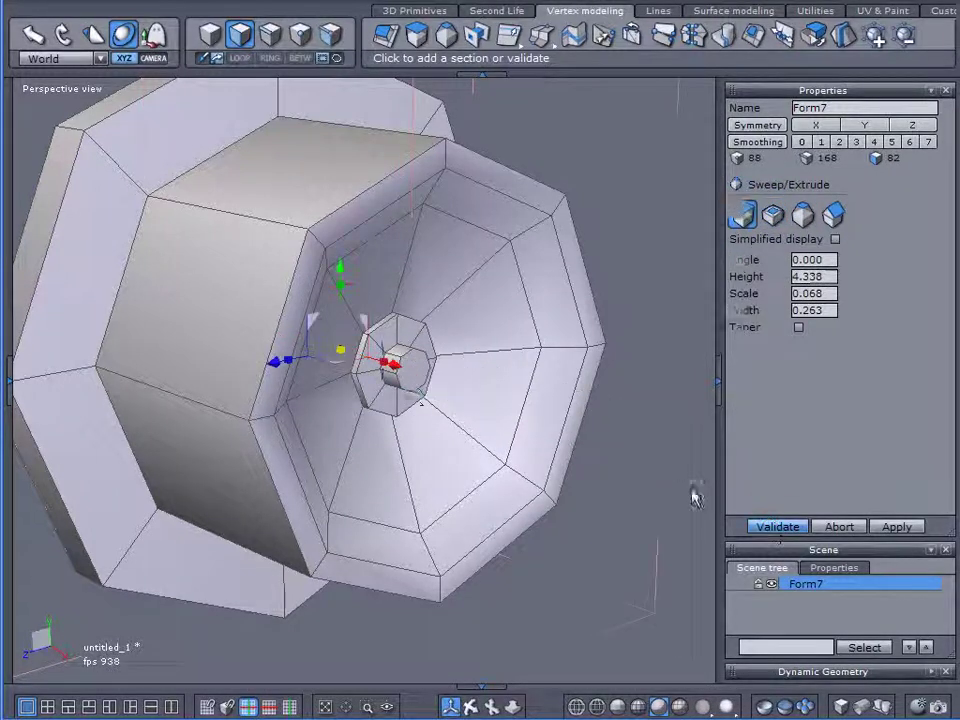
Compress the whole shape along X to a size of about 2.06
click(411, 388)
drag(463, 388, 477, 401)
click(630, 423)
scroll(630, 422, down, 3)
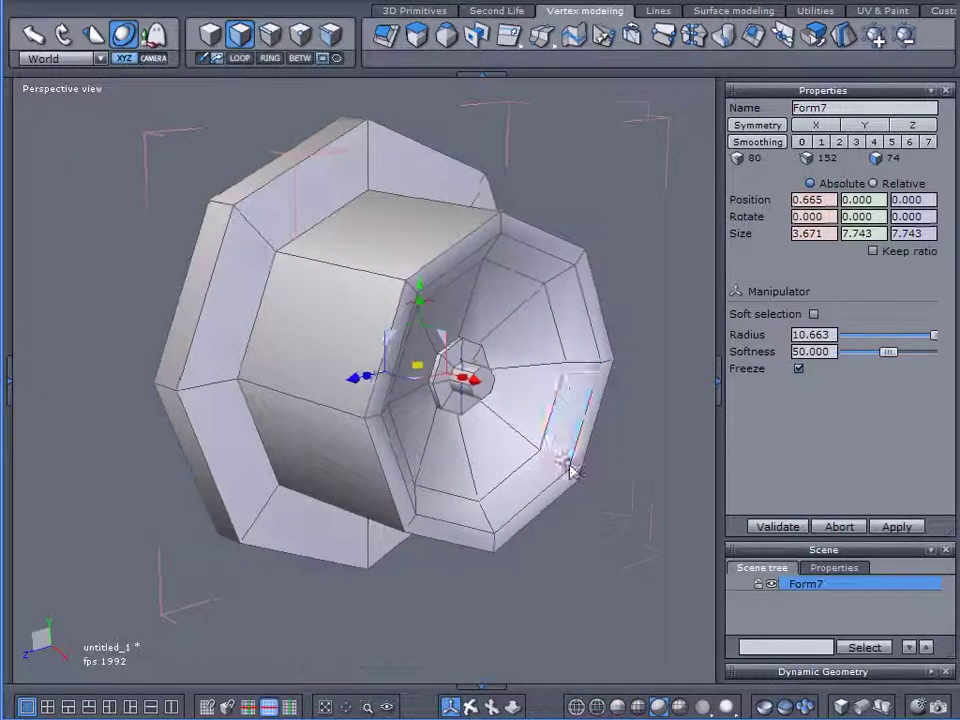
middle_drag(568, 467, 586, 410)
drag(561, 364, 523, 364)
middle_drag(617, 437, 462, 443)
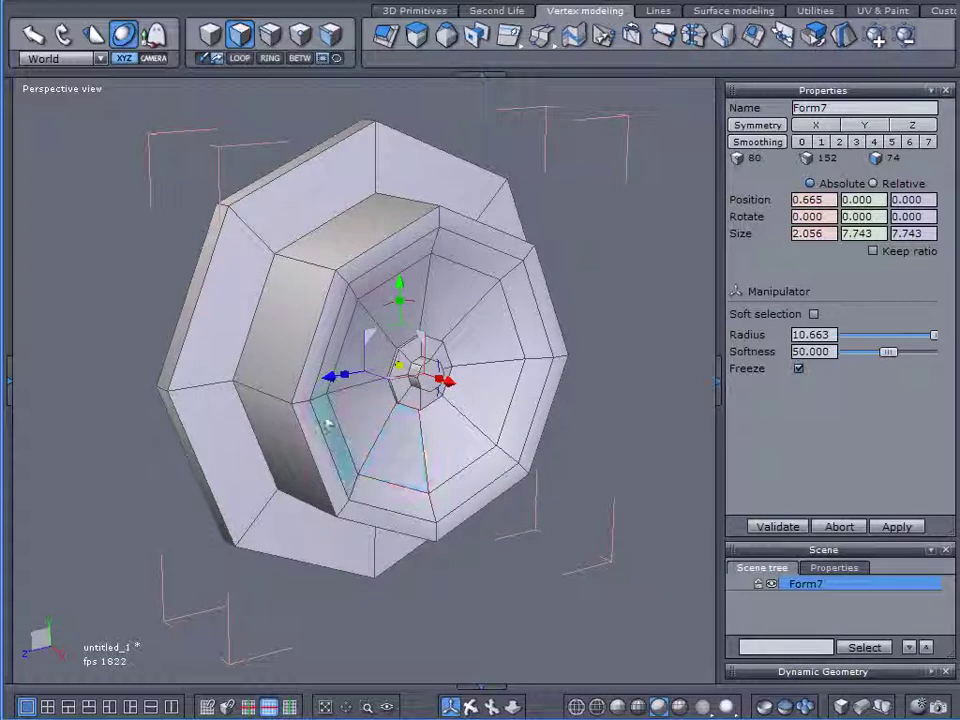
Delete the large flat face on the back of the wheel's flange
middle_drag(453, 423, 588, 426)
click(489, 386)
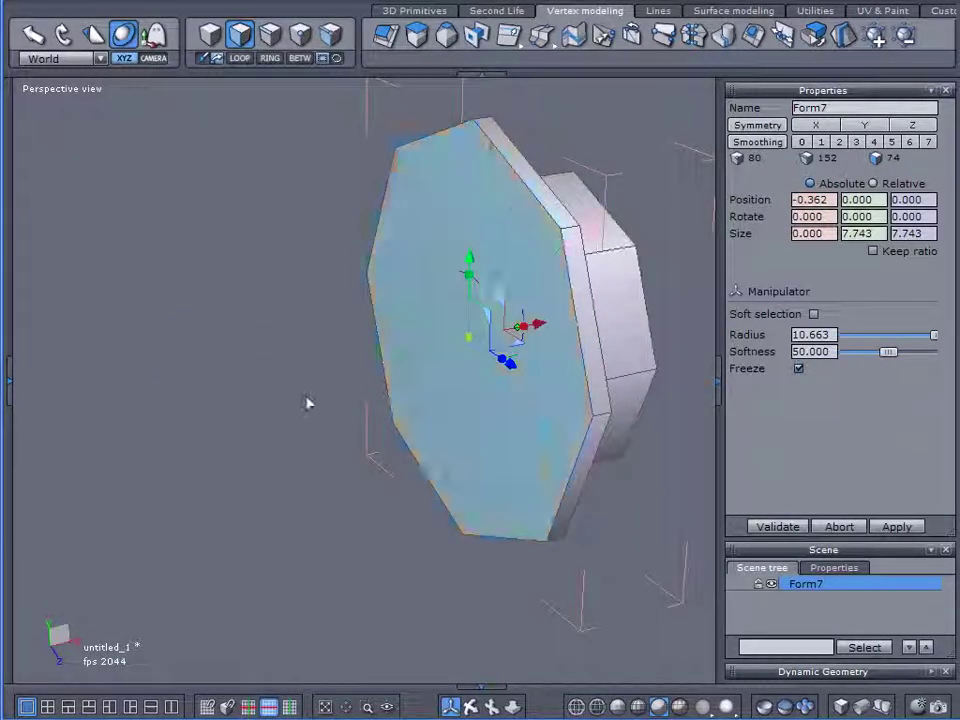
key(Delete)
middle_drag(369, 375, 75, 403)
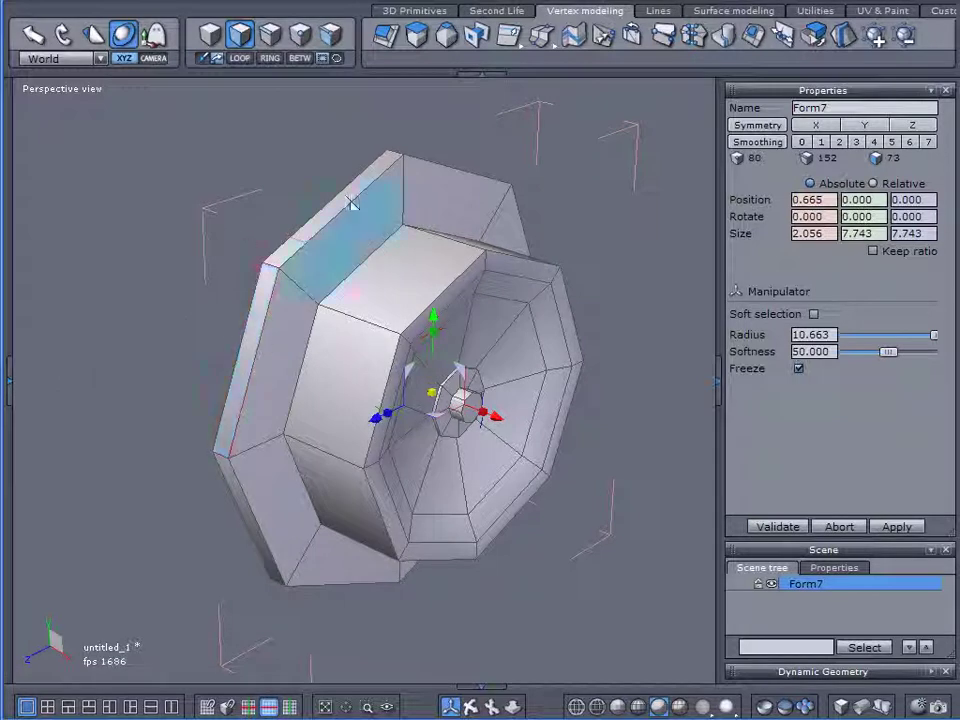
middle_drag(139, 311, 282, 430)
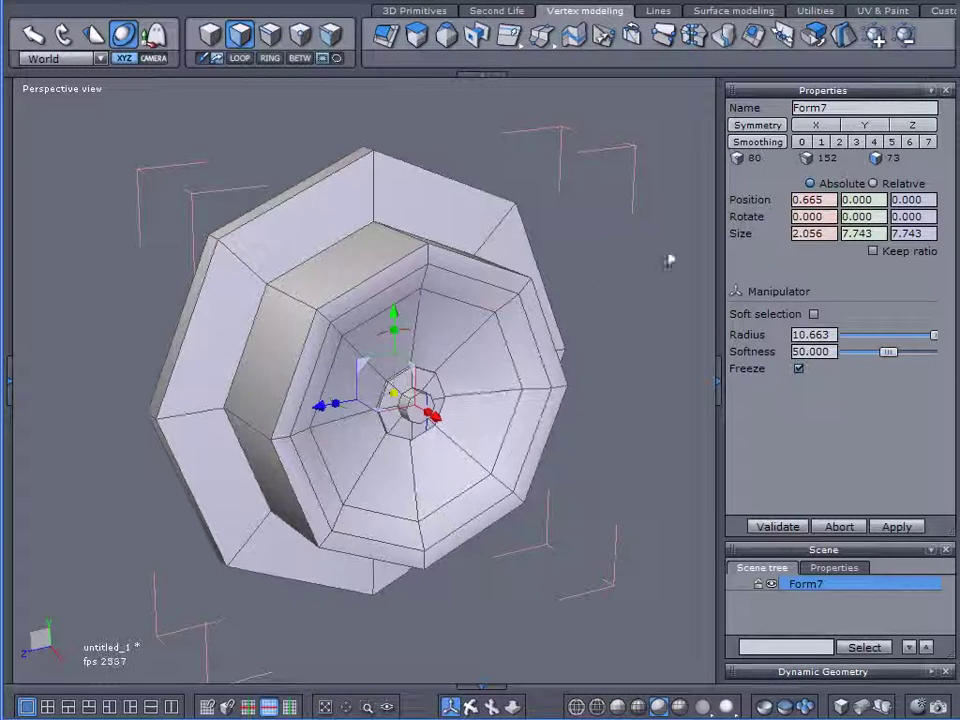
Save the model as a Hexagon file named test in the Hand Car folder
click(45, 9)
mouse_move(125, 90)
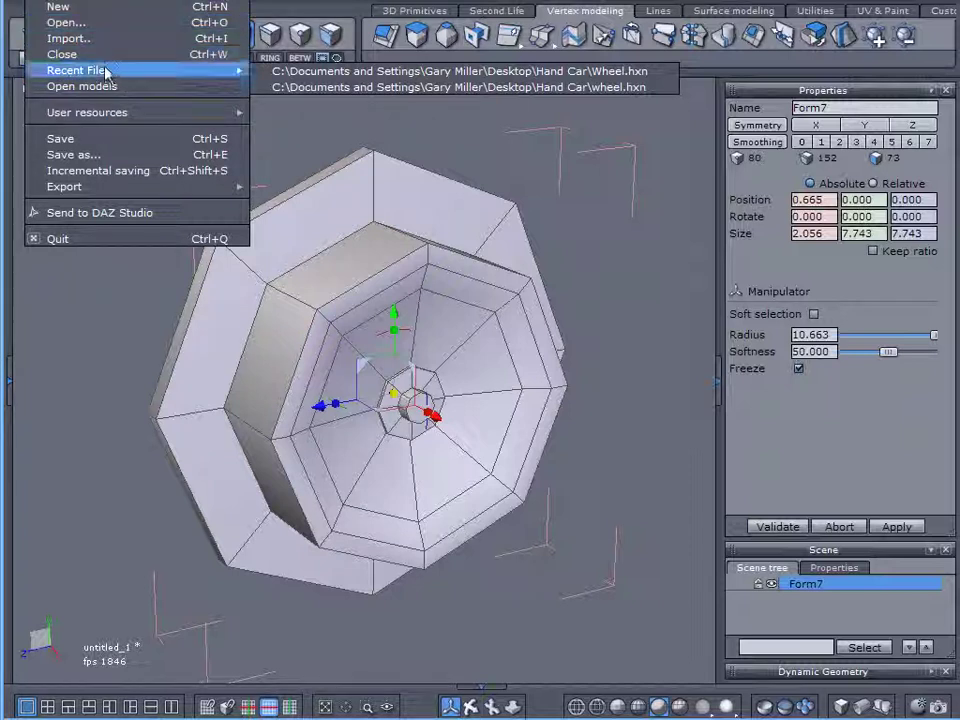
click(100, 155)
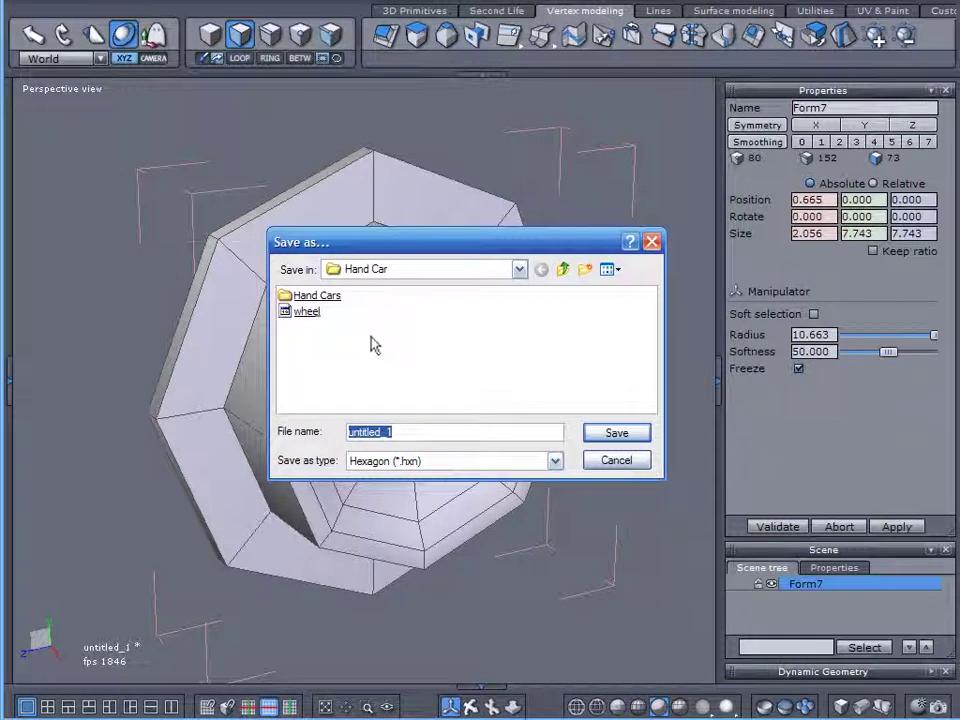
text(test)
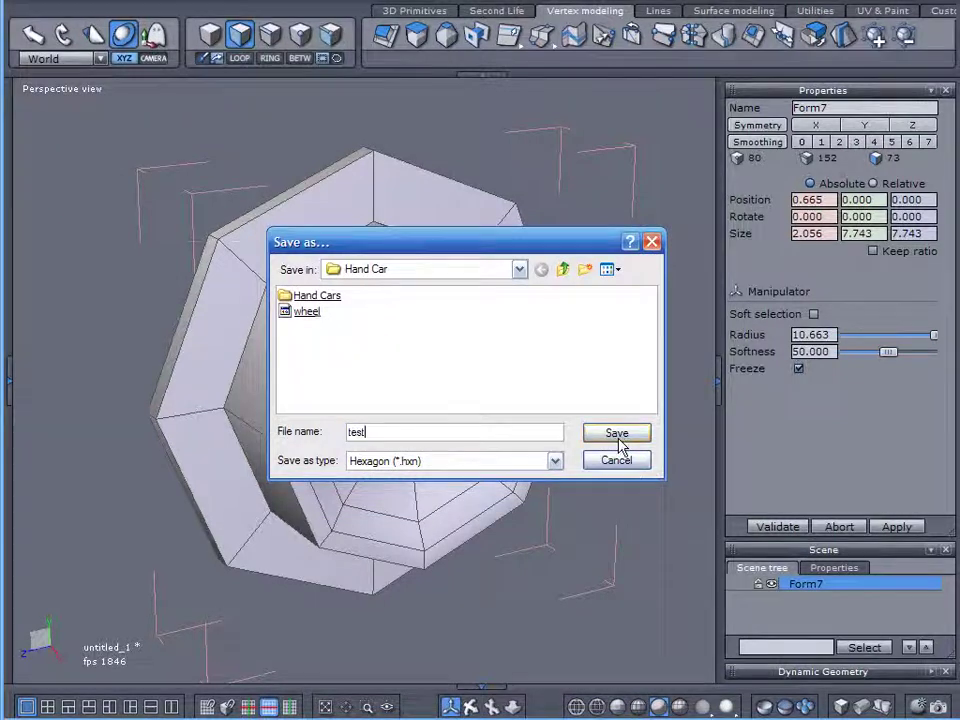
click(618, 436)
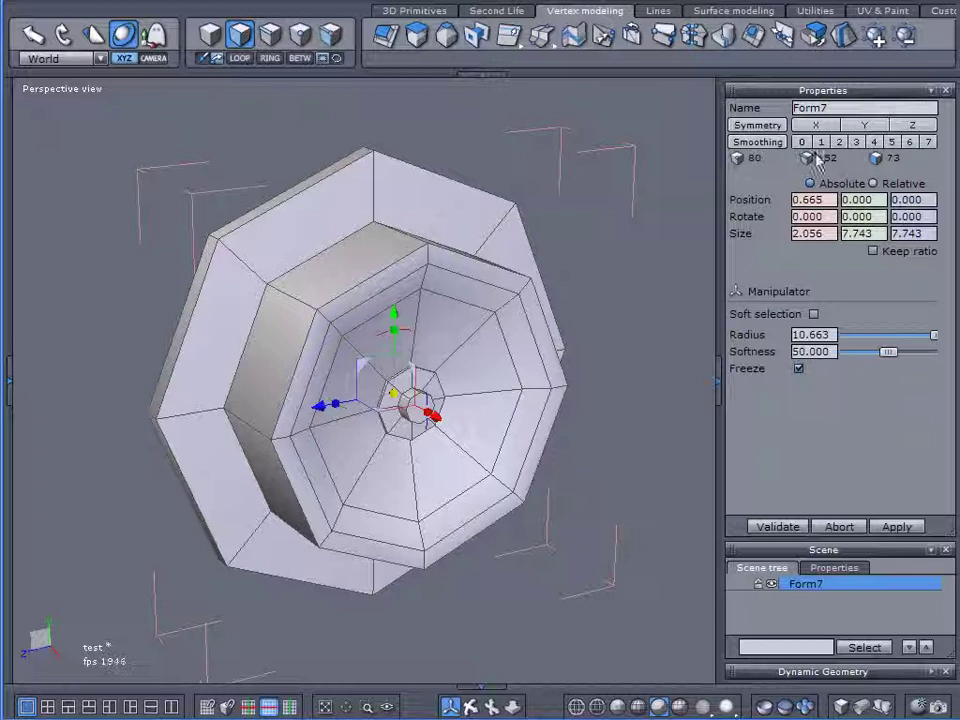
Apply smoothing at level 2 to the wheel
click(821, 142)
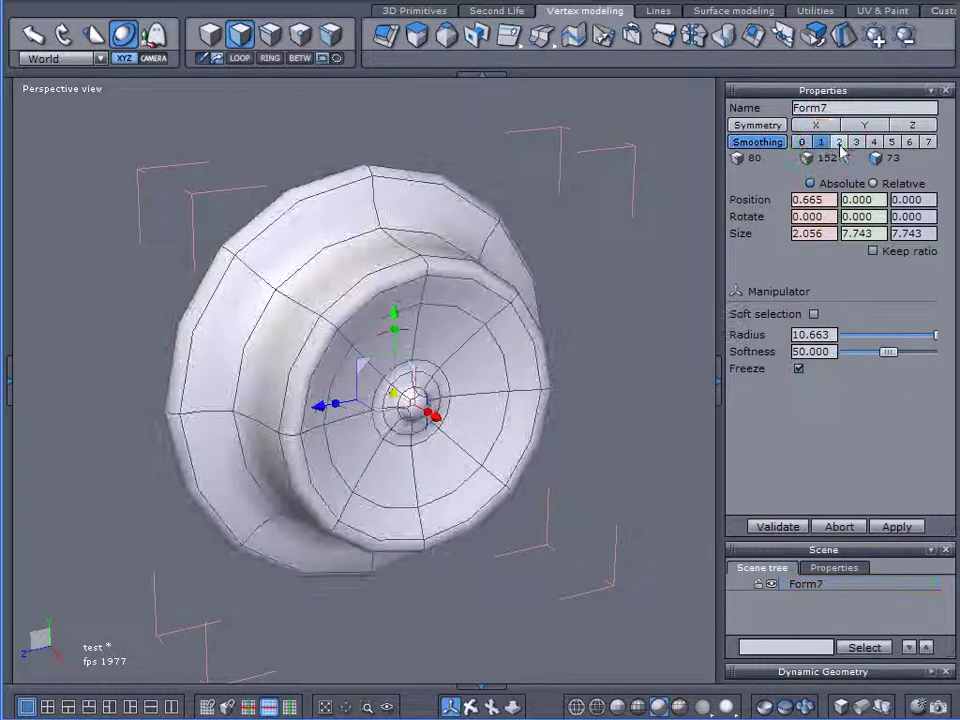
click(839, 142)
right_drag(591, 281, 625, 291)
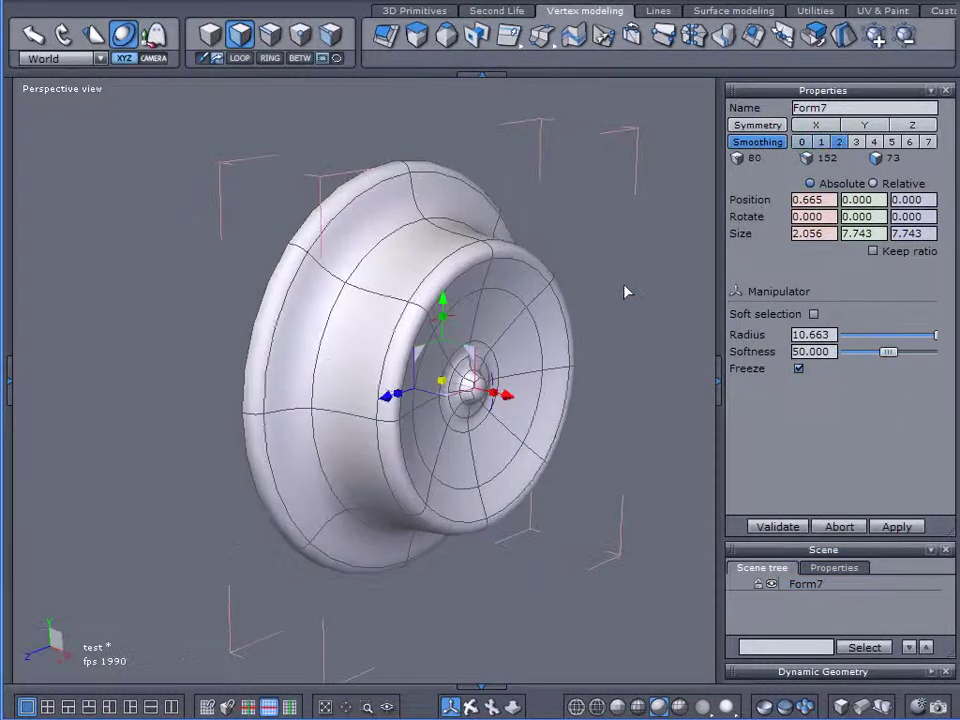
scroll(625, 291, up, 3)
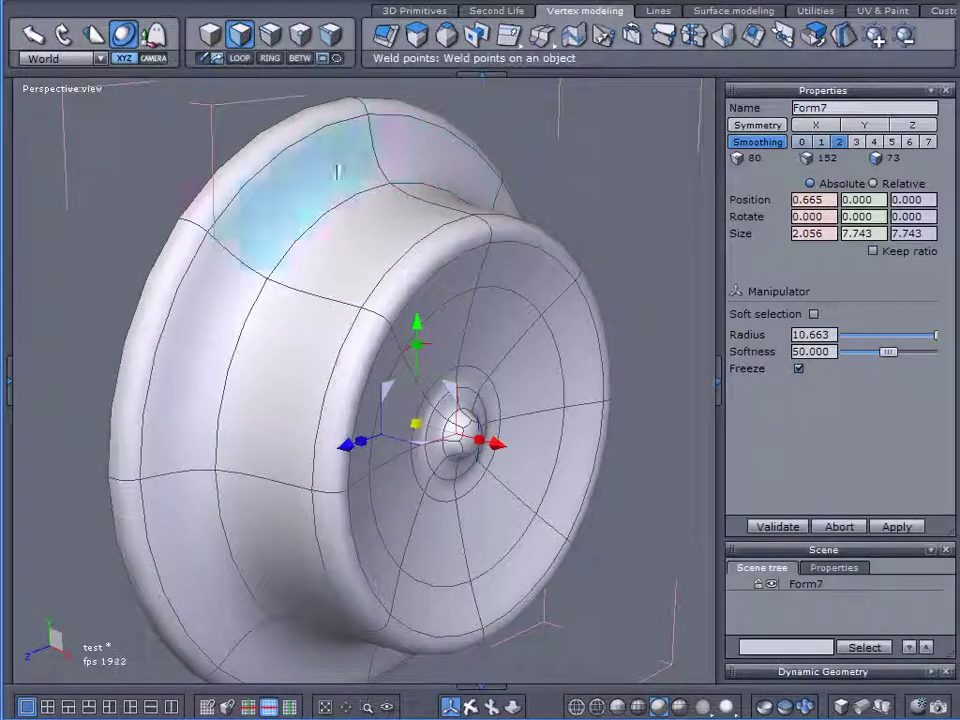
Try to tessellate edge loops on both sides of the flange's front outer edge to sharpen it
middle_drag(263, 377, 332, 413)
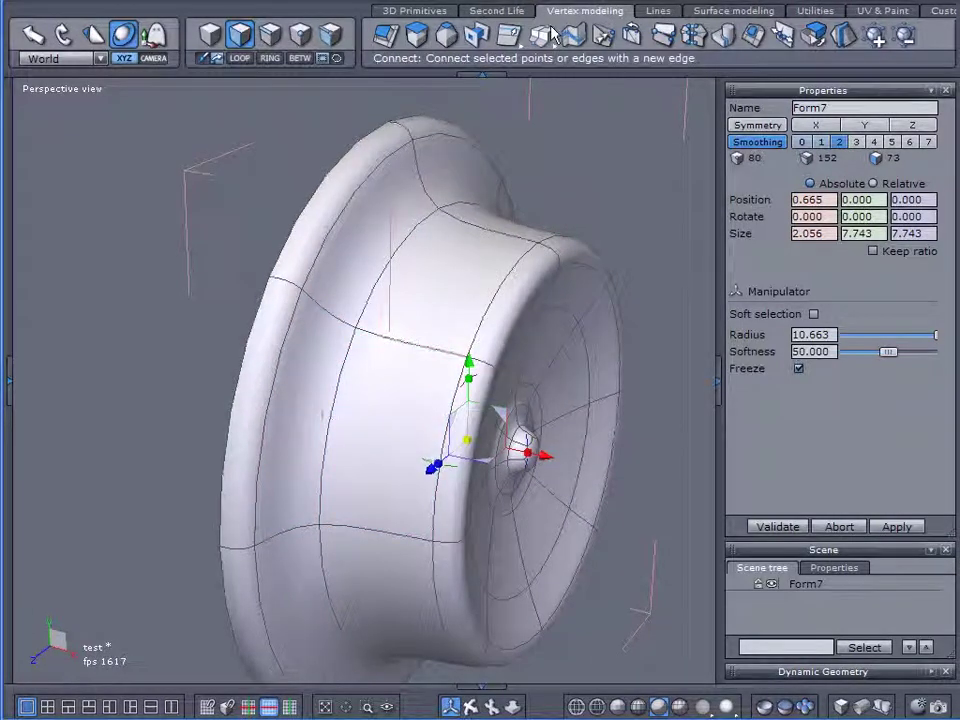
drag(540, 38, 545, 133)
scroll(281, 270, up, 3)
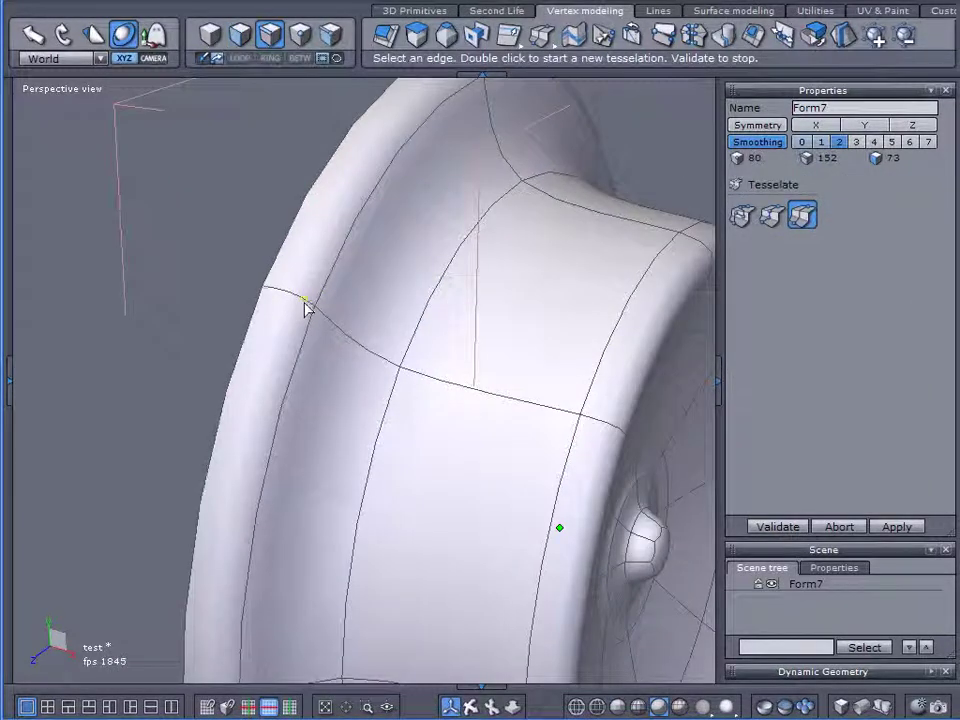
click(306, 302)
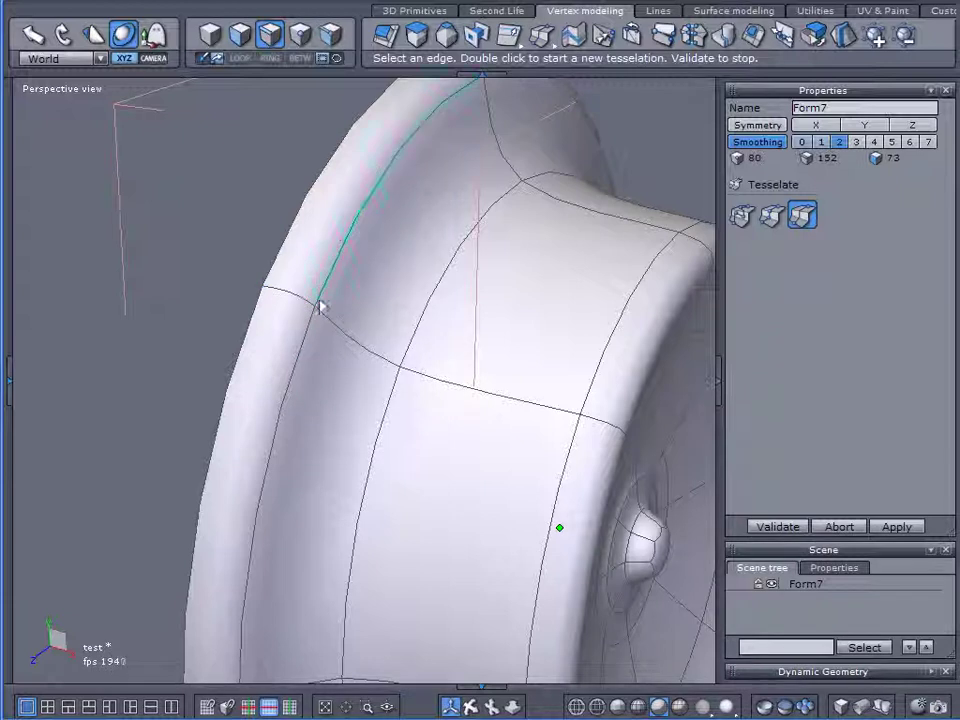
double_click(309, 301)
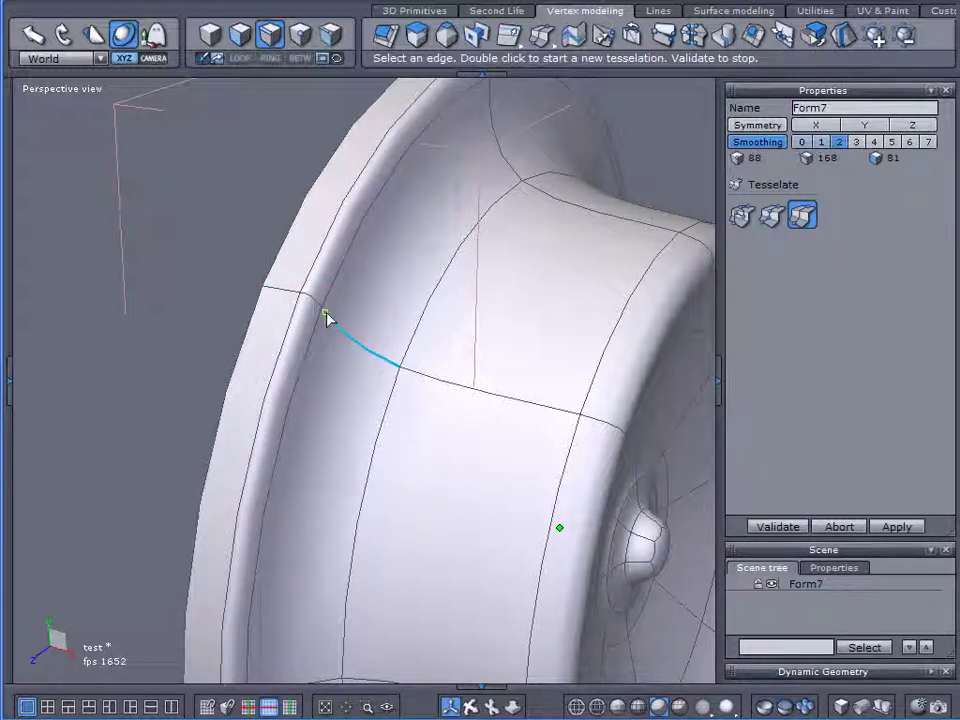
double_click(328, 318)
Try to add edge loops on both sides of the inner corner where the drum meets the flange
scroll(473, 329, down, 3)
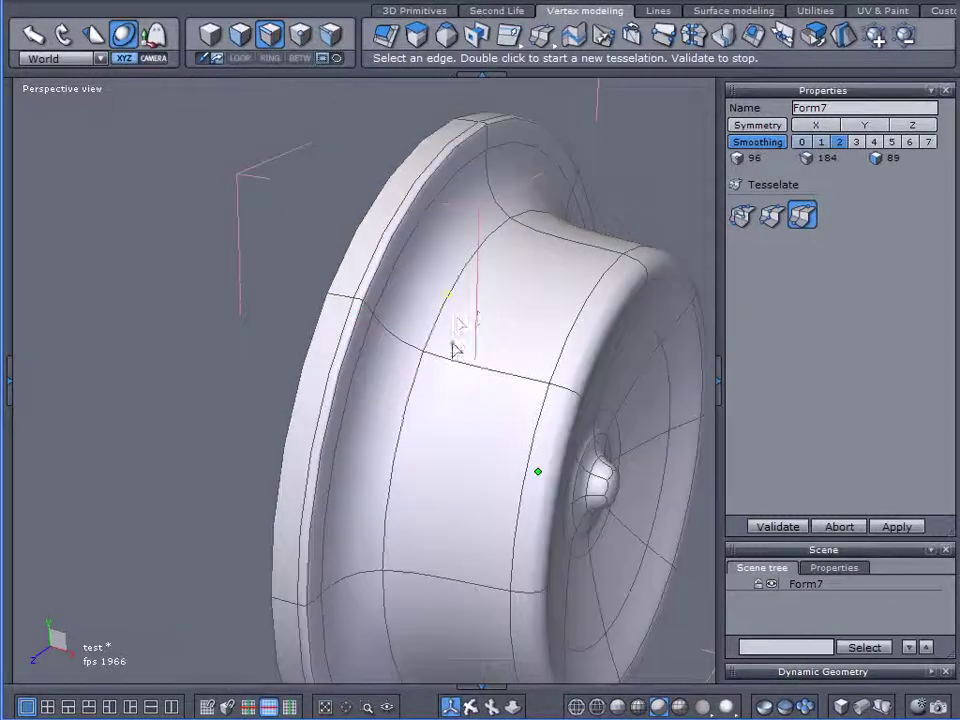
alt+right_drag(459, 326, 354, 316)
alt+drag(354, 316, 441, 312)
scroll(444, 313, up, 2)
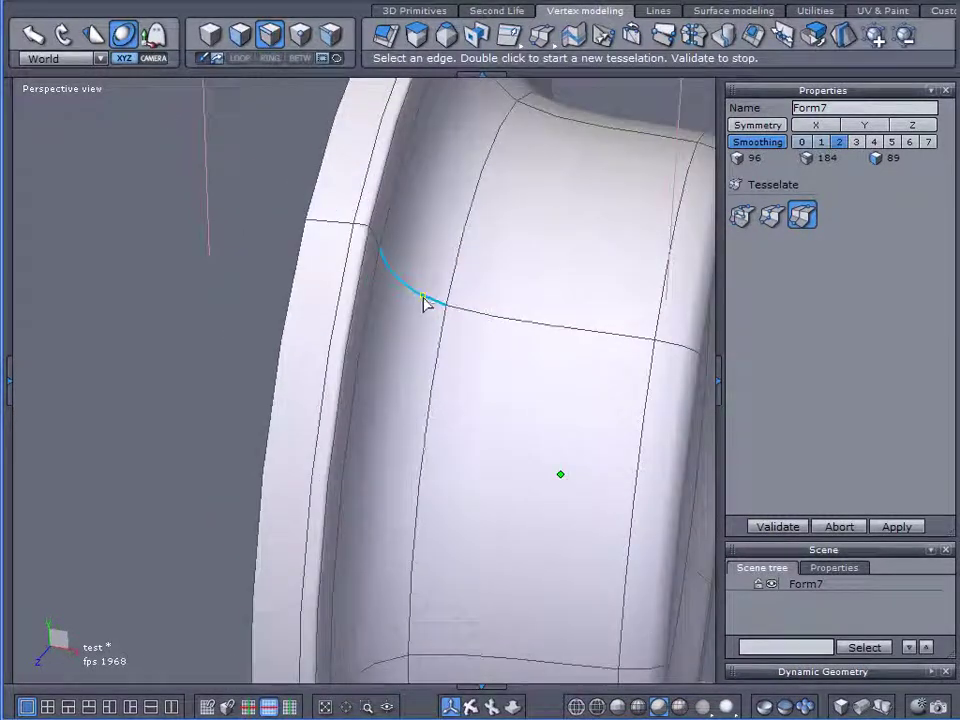
click(441, 307)
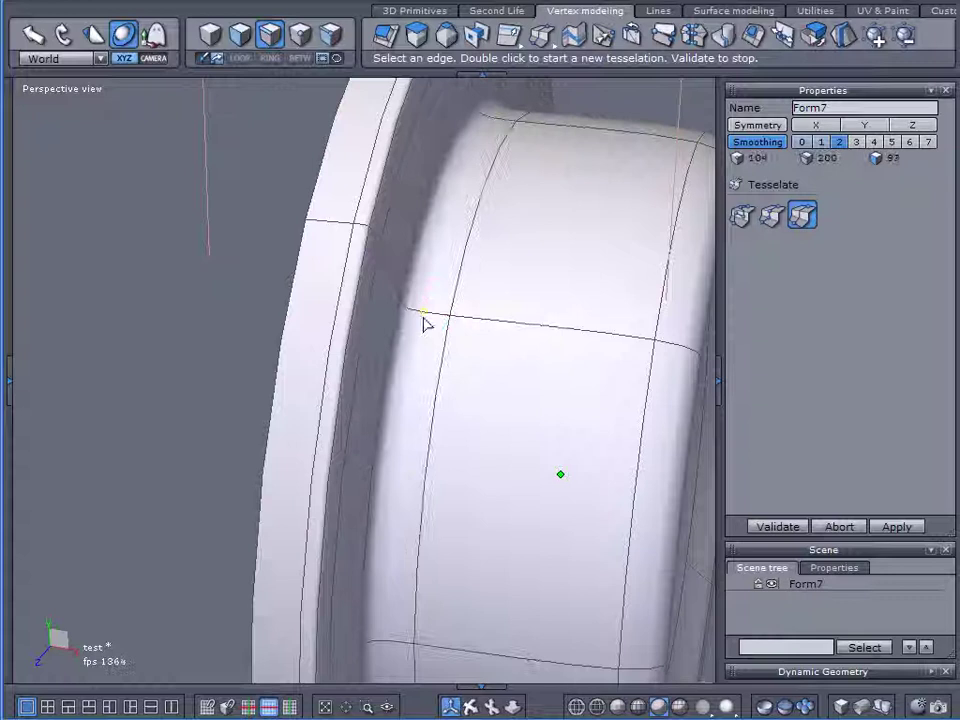
click(411, 315)
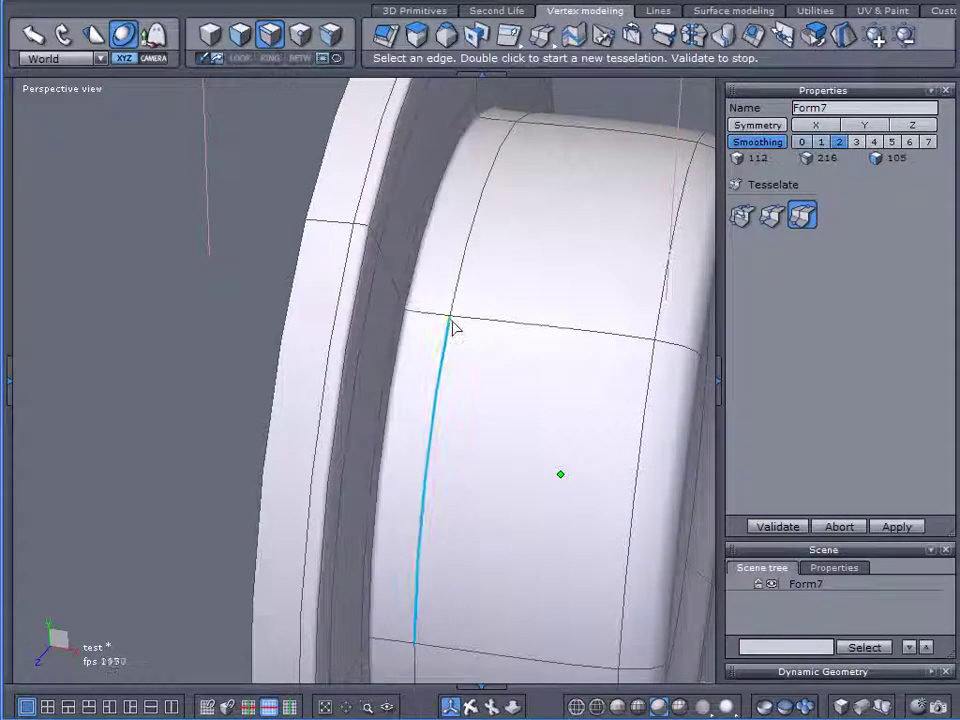
Try to add edge loops around the drum's front rim edge, validate, and undo the whole tessellation
middle_drag(452, 328, 384, 321)
scroll(370, 307, up, 2)
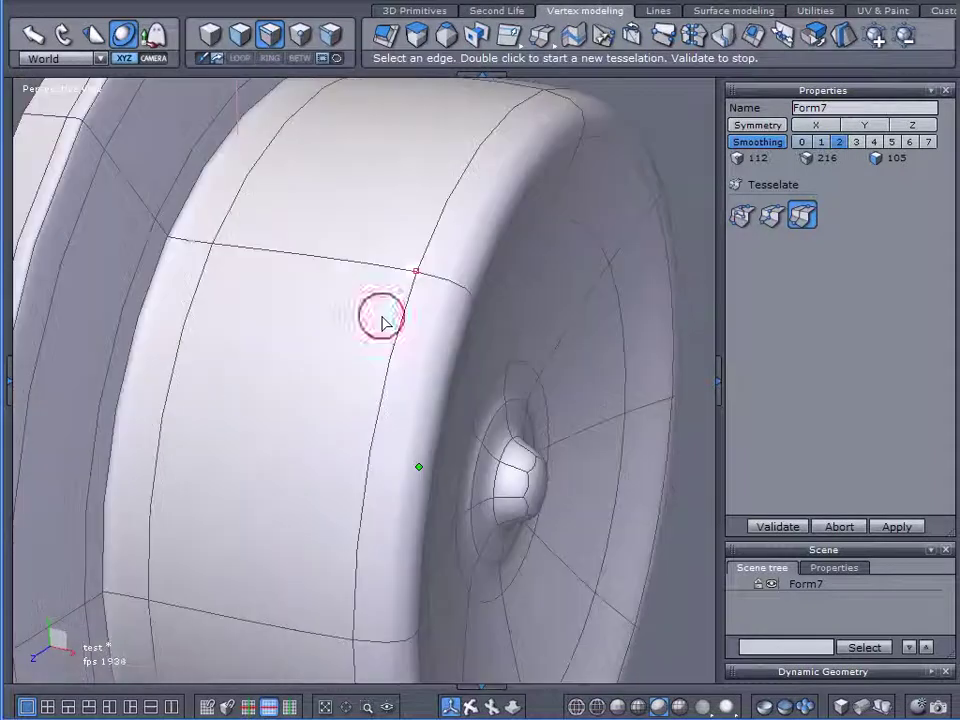
click(428, 282)
middle_drag(470, 297, 256, 307)
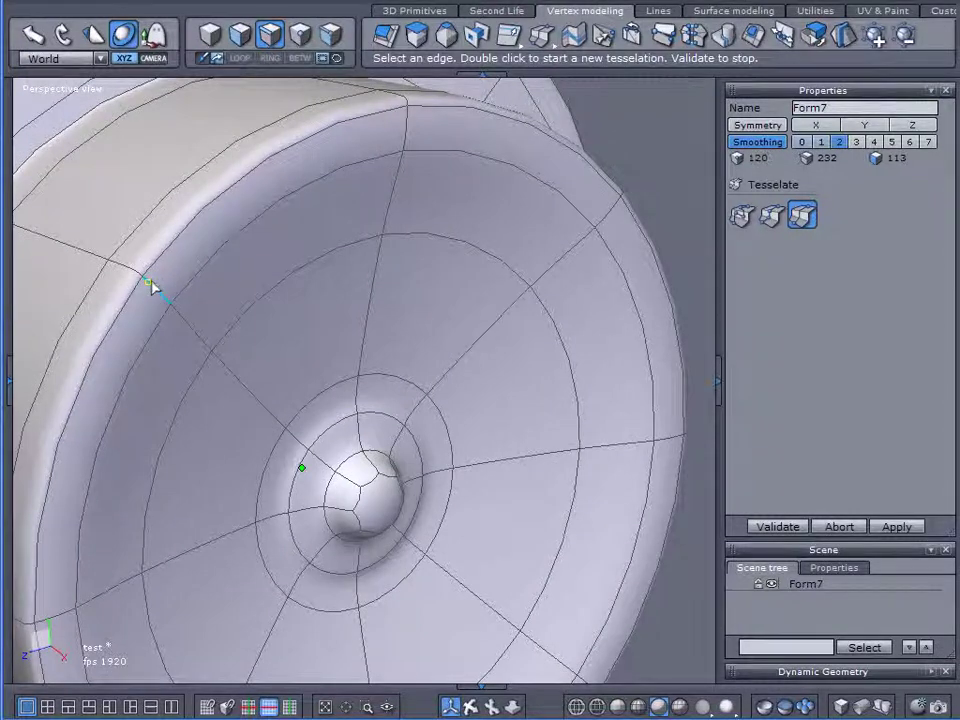
click(152, 283)
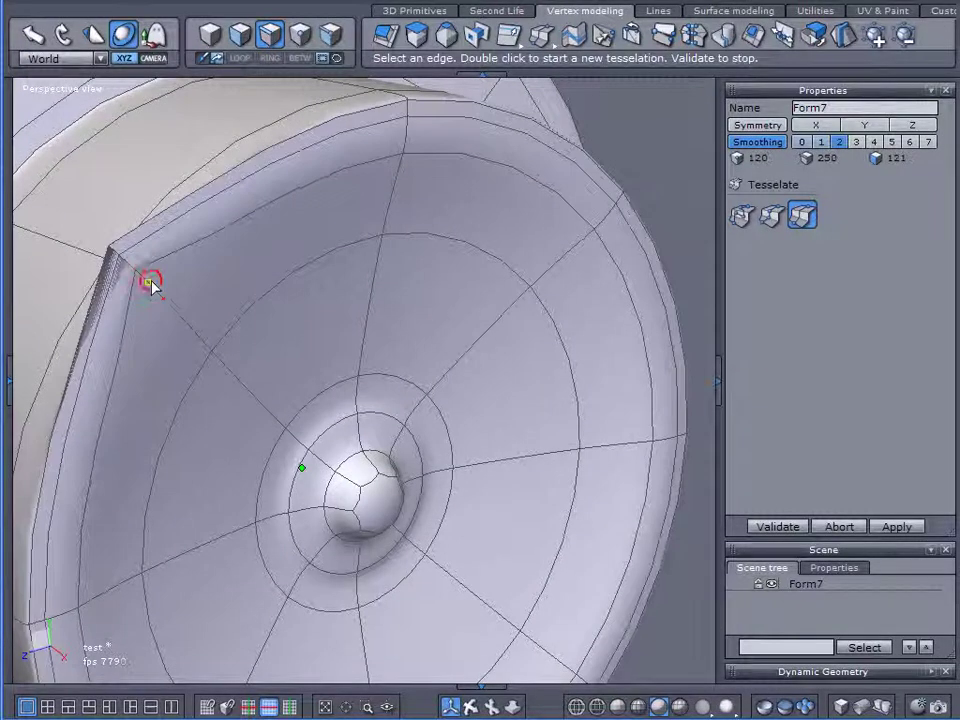
click(798, 529)
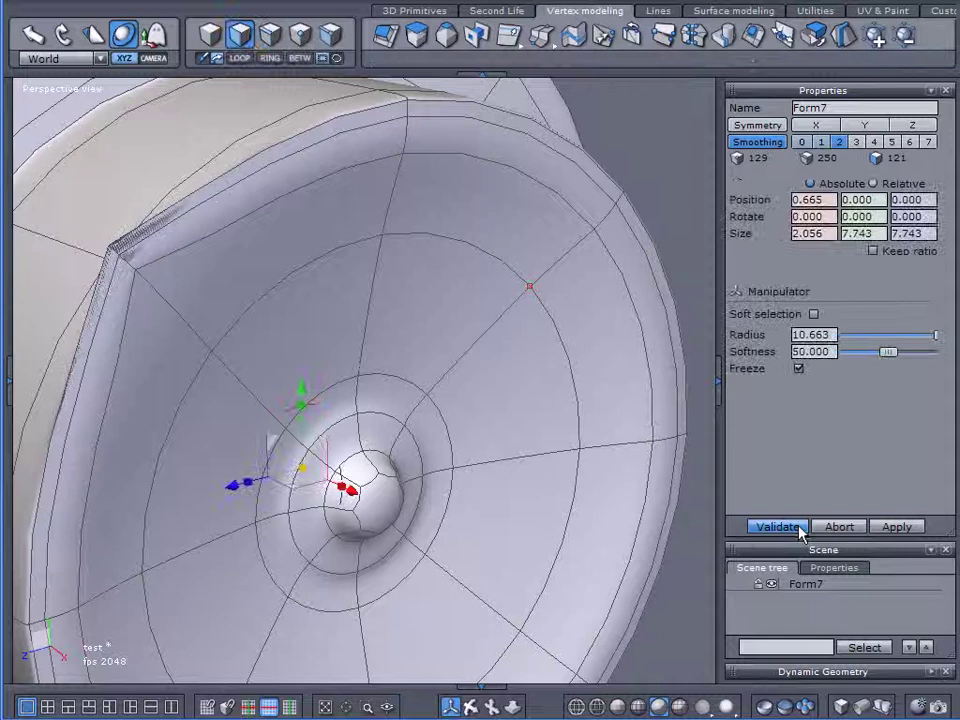
key(ctrl+z)
Restart the tessellation and cut one edge loop close to each side of the flange's front outer edge
scroll(371, 302, down, 2)
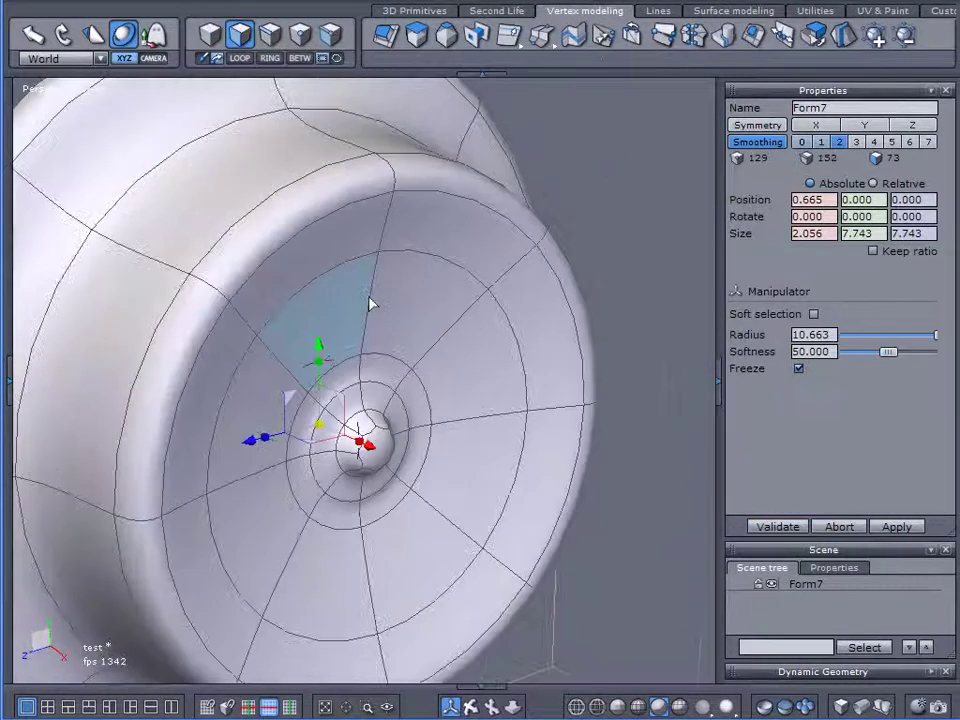
mouse_move(371, 302)
right_down()
mouse_move(433, 334)
mouse_move(430, 319)
mouse_move(497, 315)
mouse_move(377, 283)
right_up()
click(430, 319)
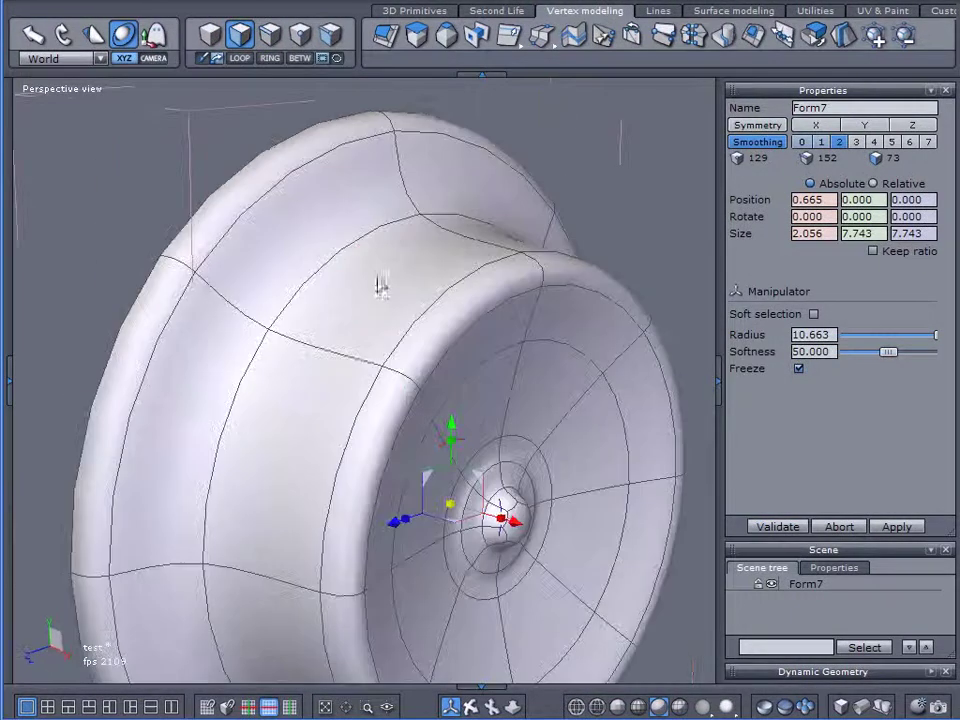
drag(541, 38, 541, 145)
right_drag(249, 293, 270, 275)
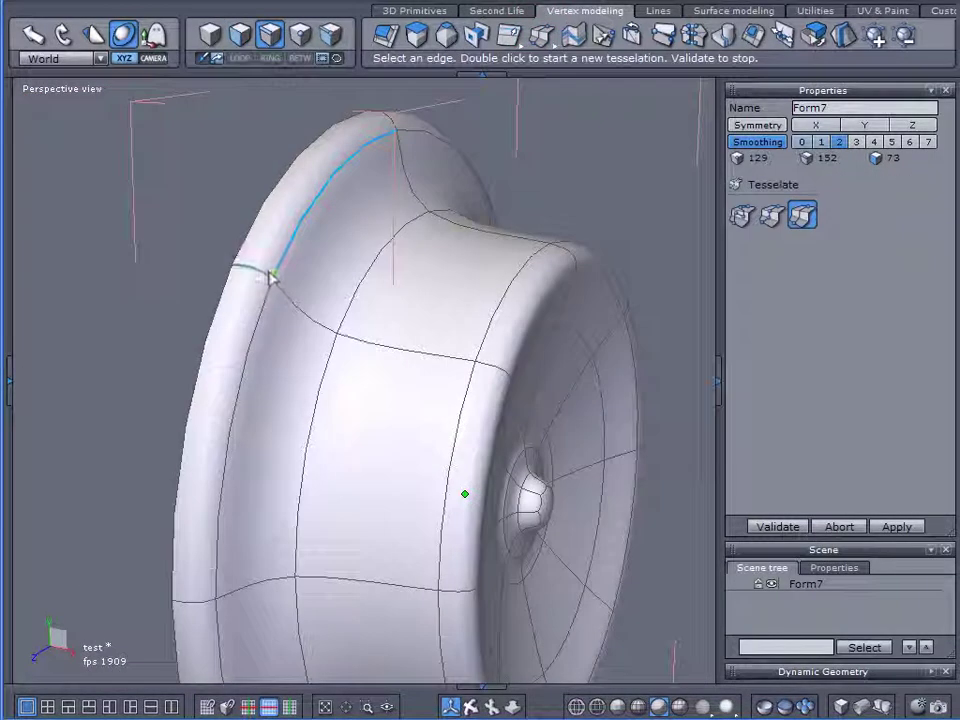
double_click(271, 276)
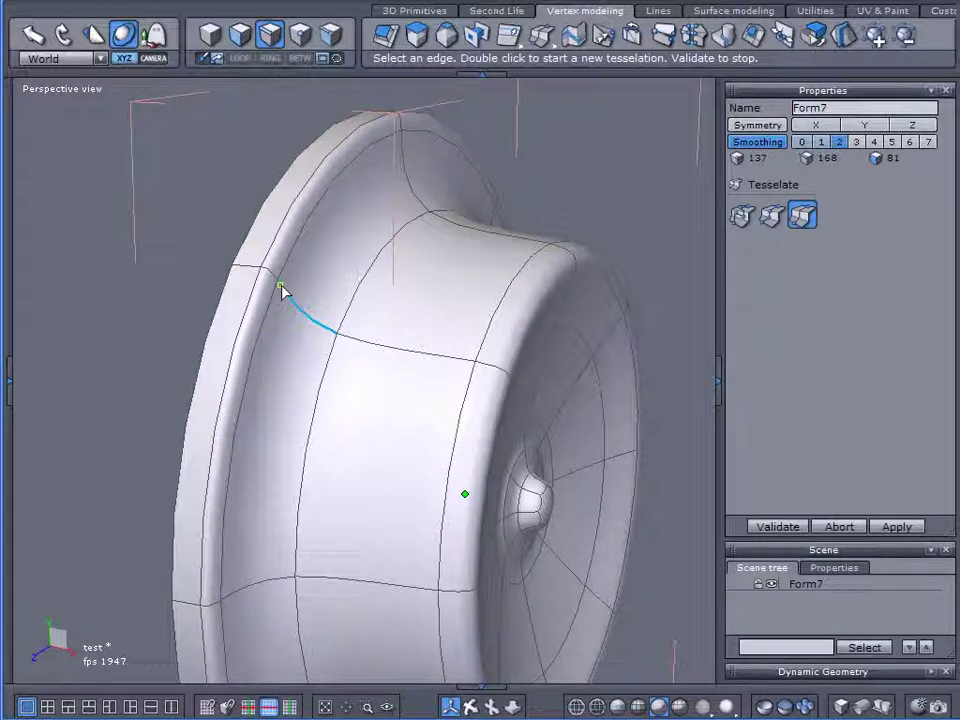
click(281, 288)
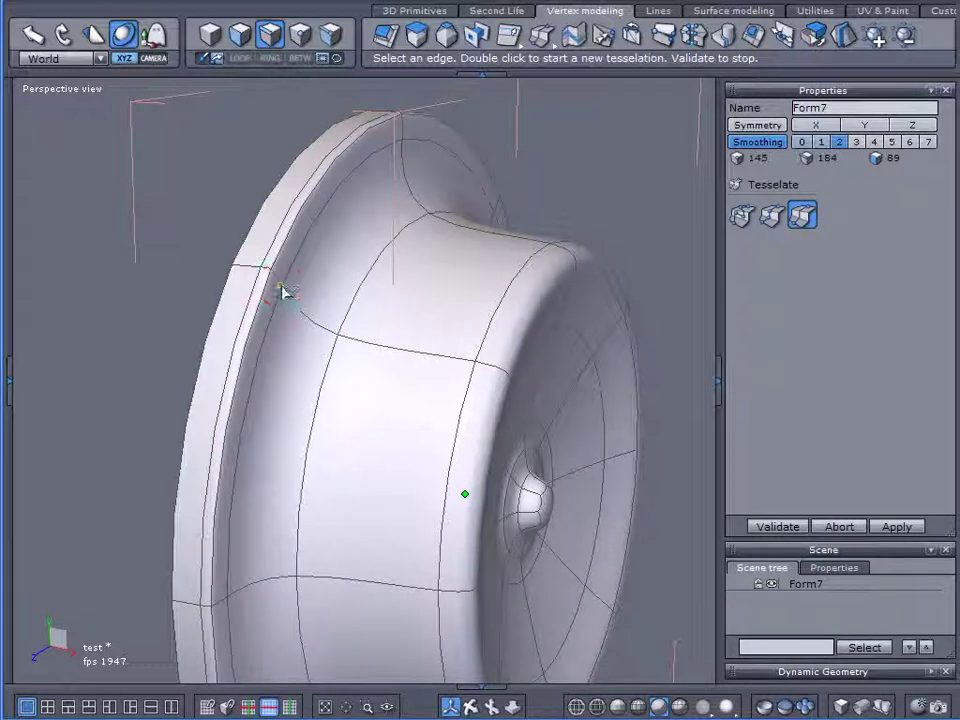
Cut one edge loop close to each side of the drum-to-flange corner and finish the tessellation
click(333, 338)
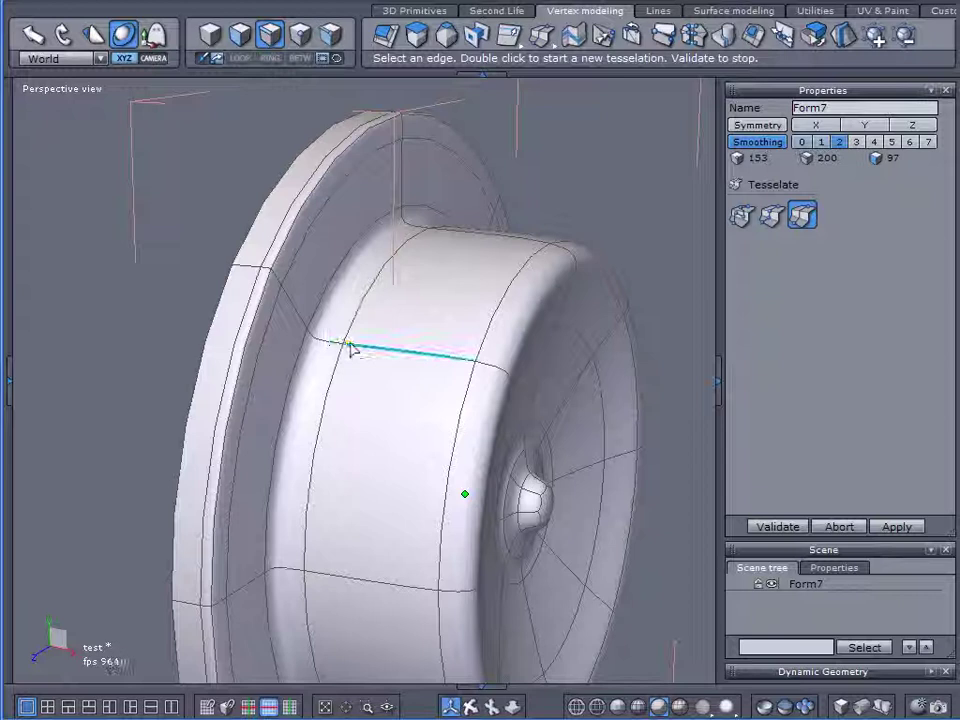
click(349, 346)
click(778, 527)
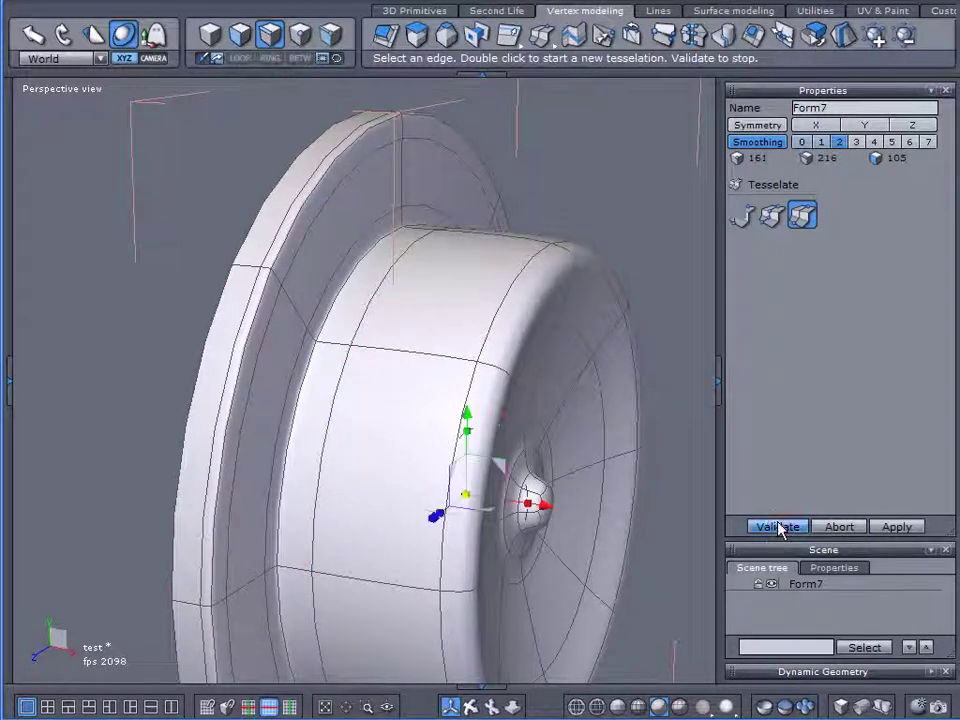
Tessellate one edge loop close to each side of the drum's front rim edge, next to the hollow
middle_drag(598, 434, 517, 408)
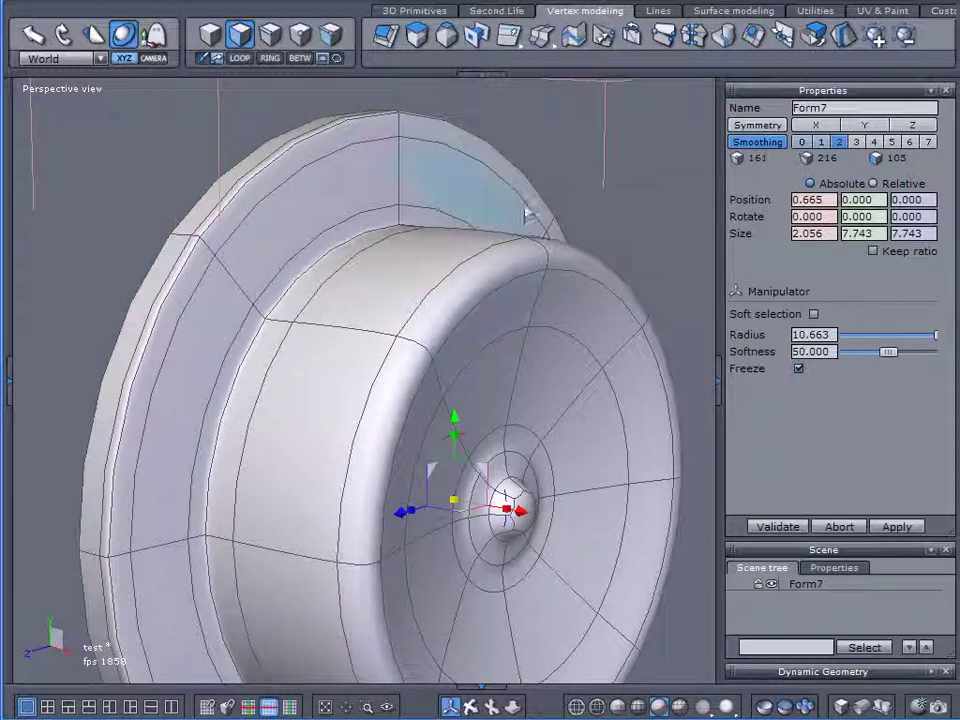
click(541, 42)
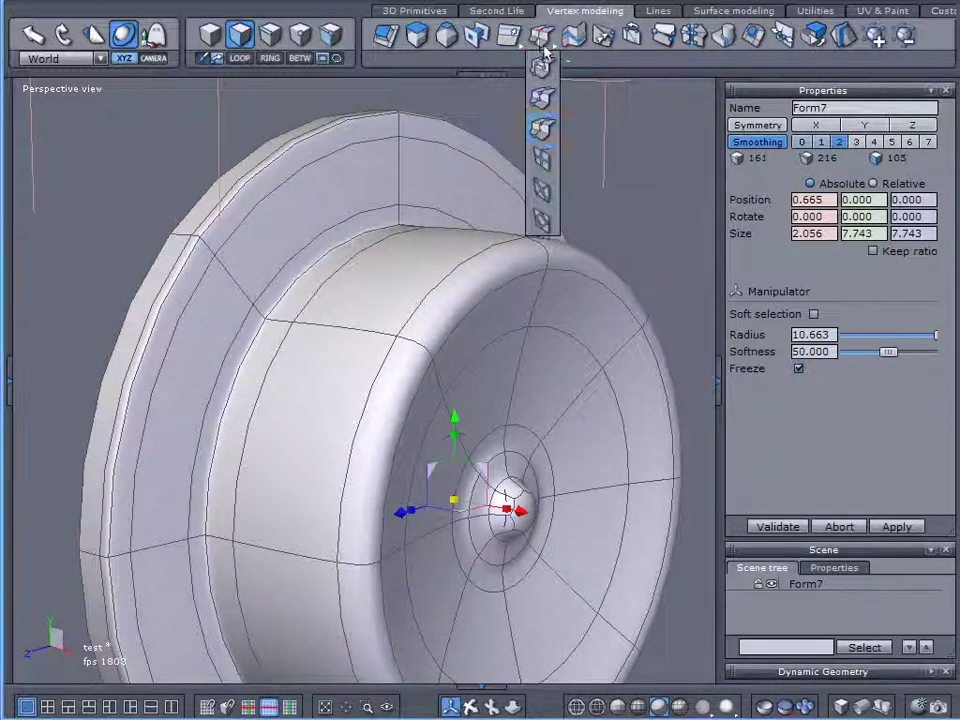
click(546, 135)
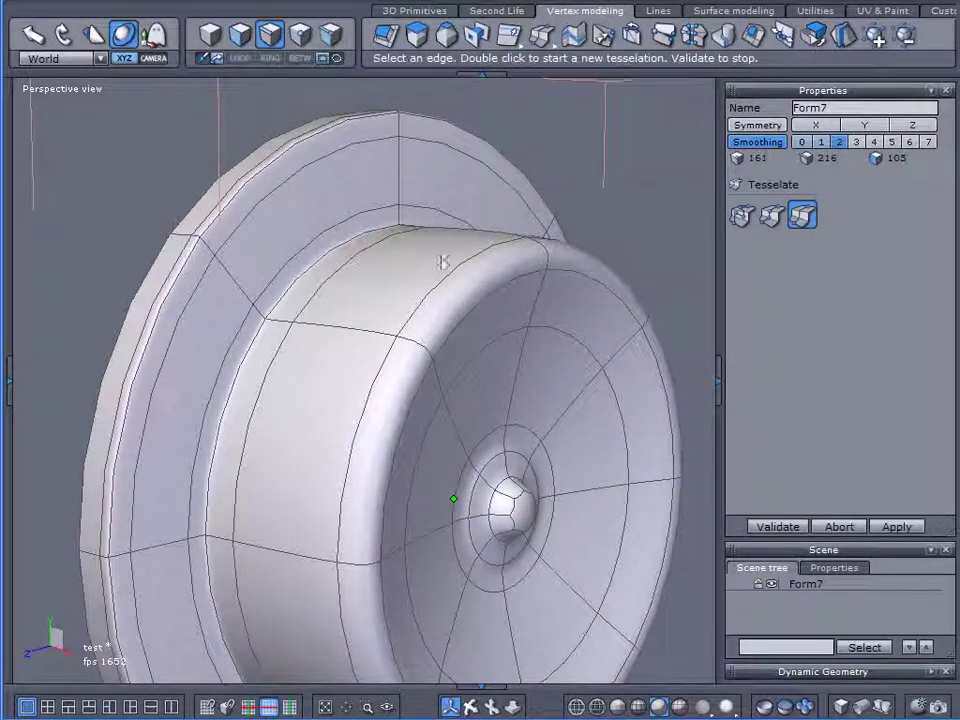
scroll(422, 366, up, 2)
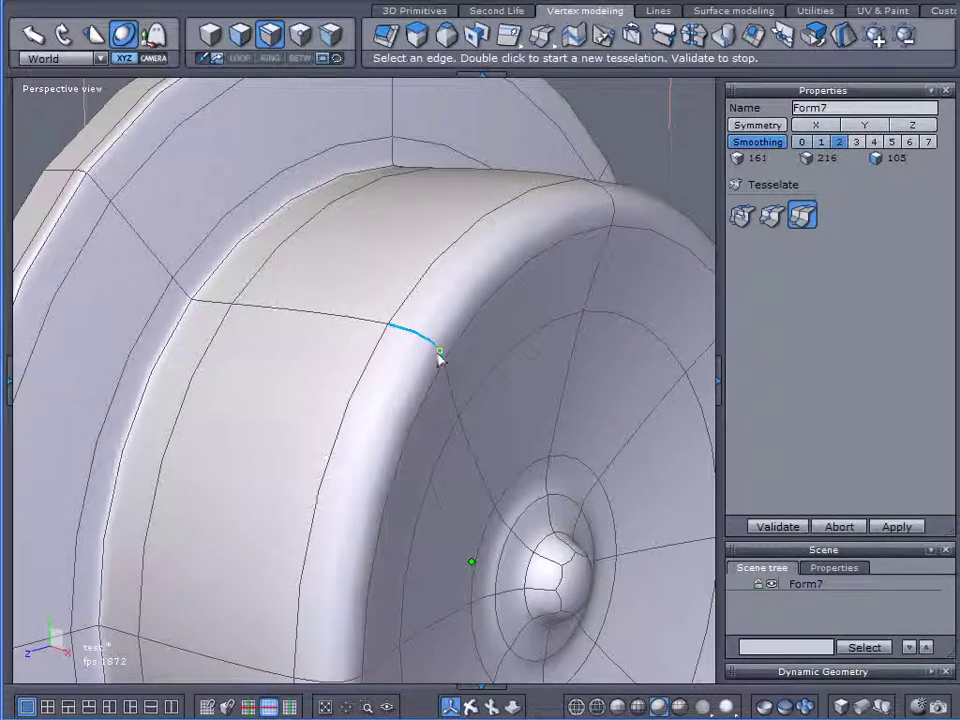
double_click(436, 352)
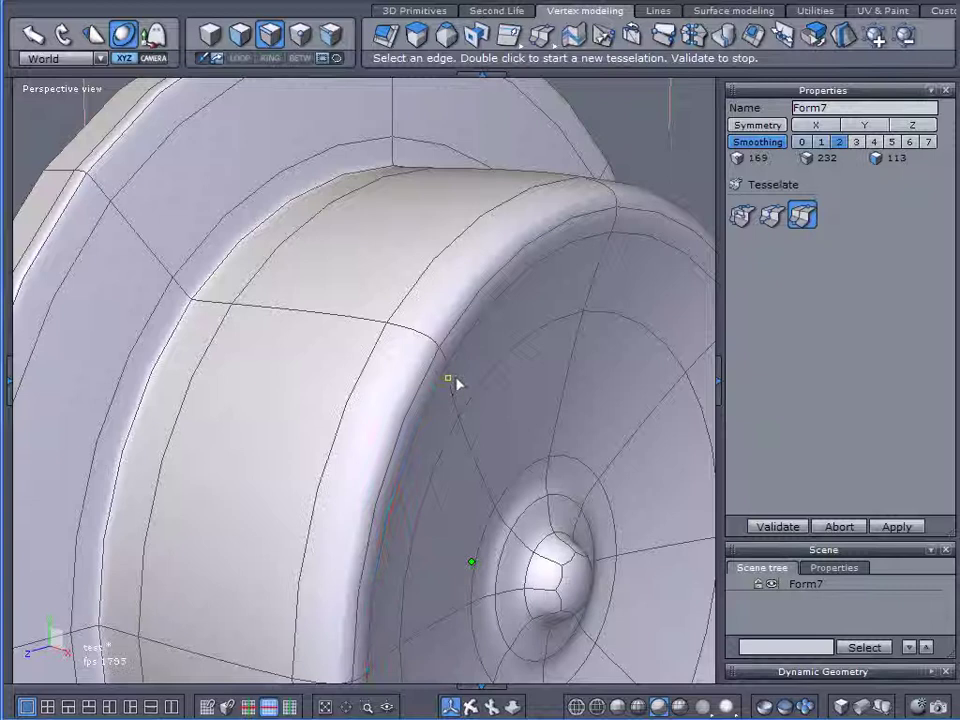
click(452, 380)
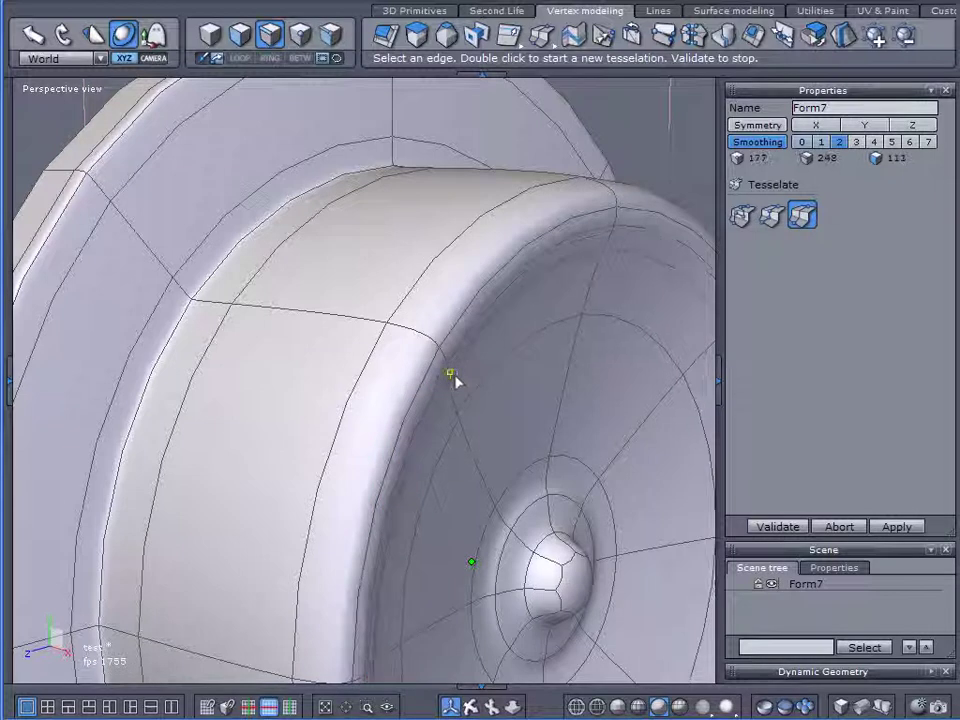
Add another edge loop close to the drum's front rim edge beside the hollow and validate the tessellation
click(768, 524)
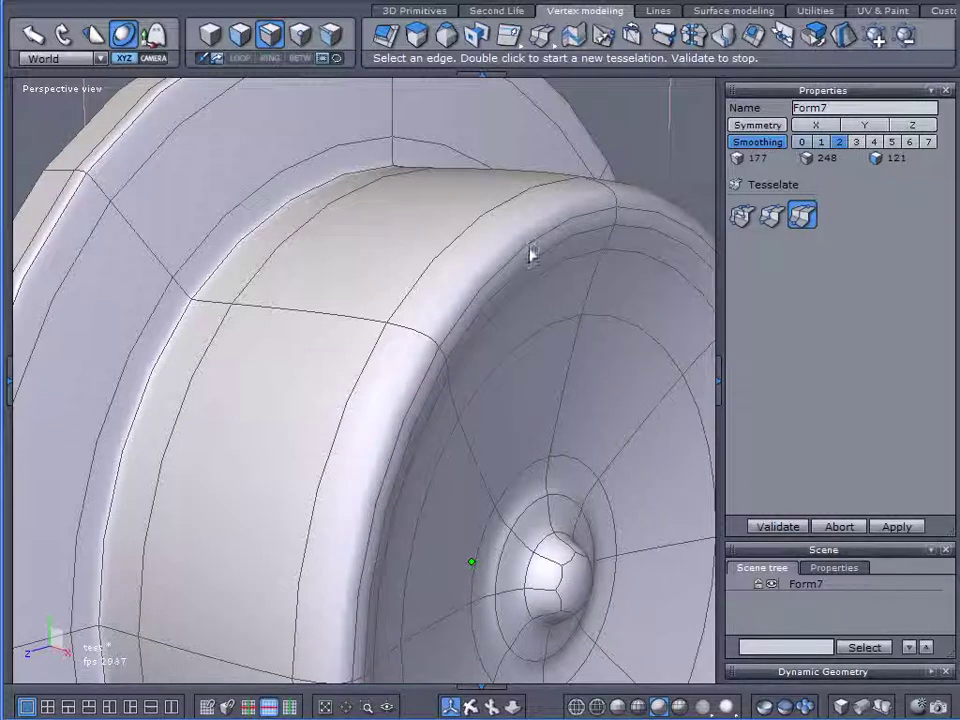
double_click(436, 342)
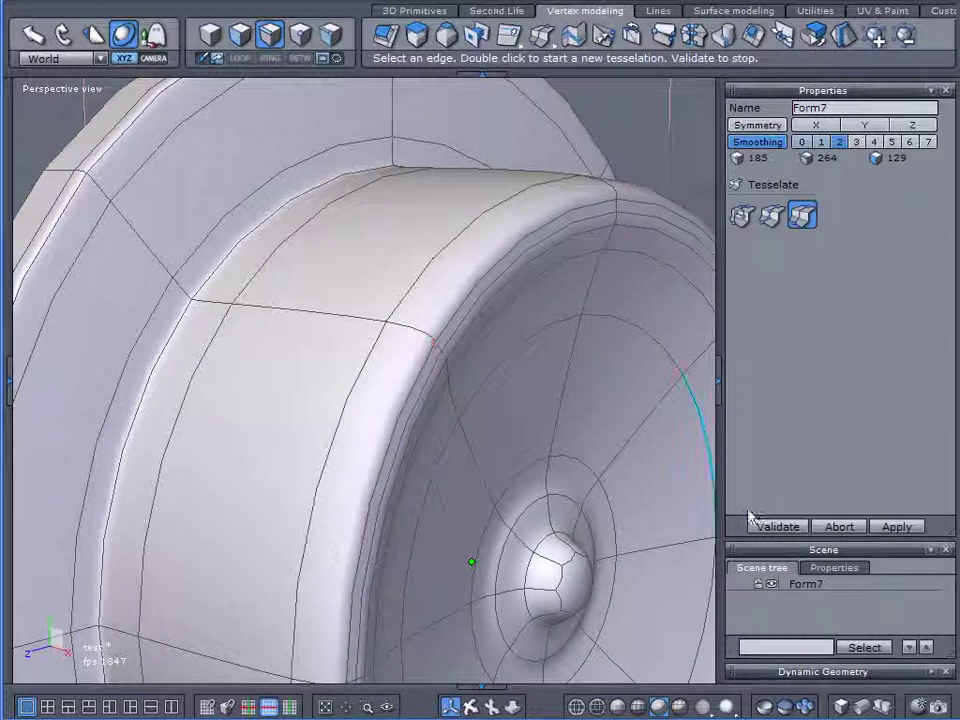
click(790, 533)
Tessellate one edge loop close to each side of the raised hub disc's outer edge inside the hollow and validate
scroll(651, 431, down, 2)
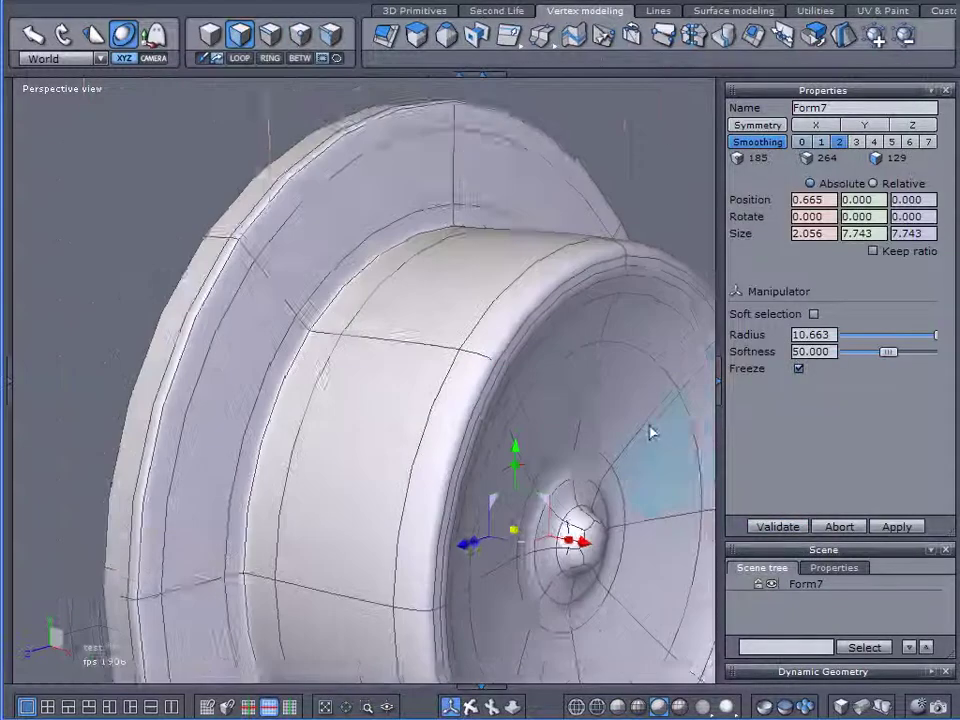
middle_drag(632, 448, 574, 420)
alt+drag(574, 420, 529, 437)
scroll(461, 501, up, 4)
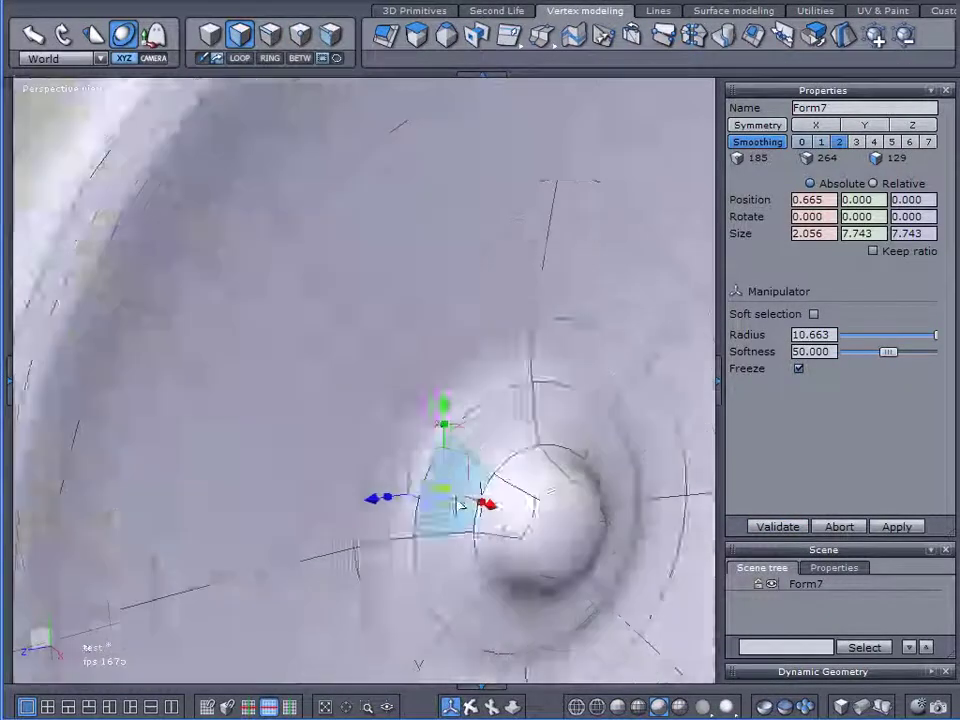
middle_drag(465, 501, 387, 456)
right_drag(390, 462, 471, 484)
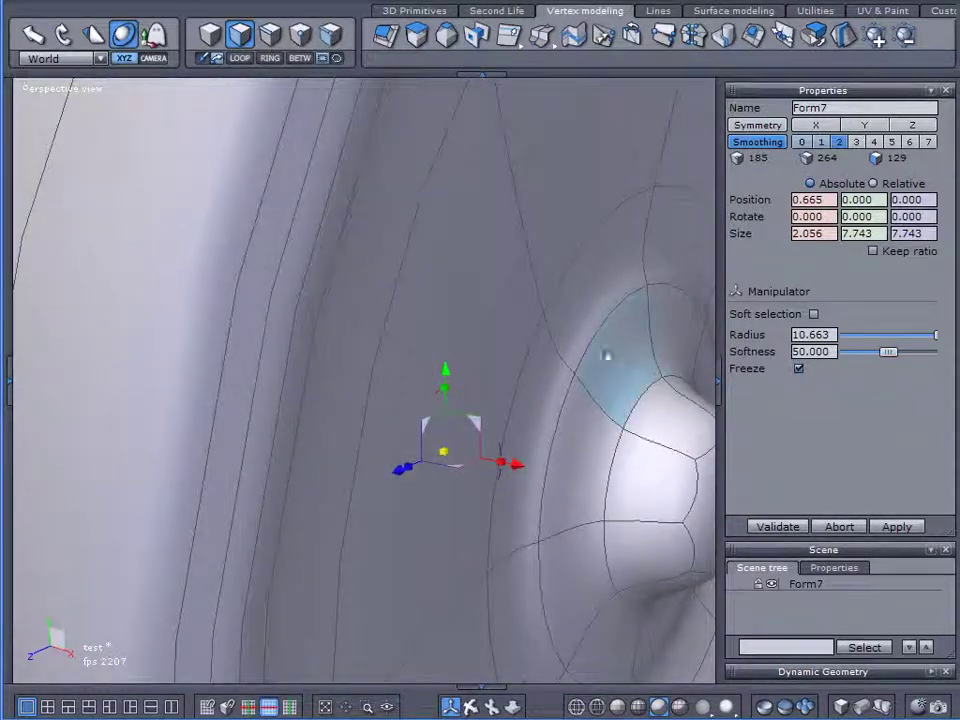
click(540, 42)
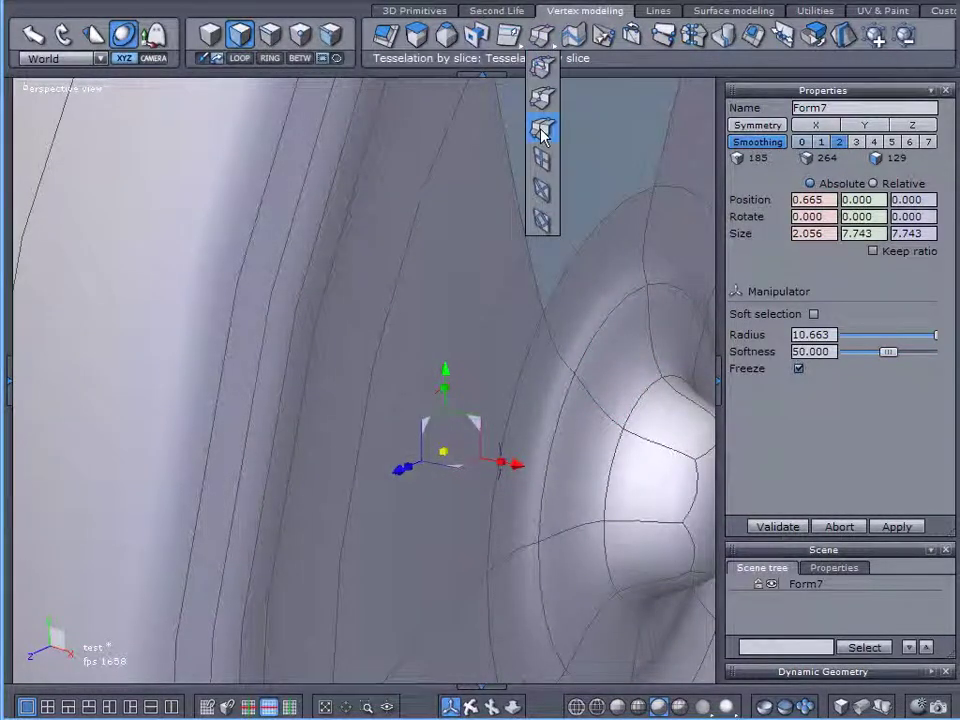
click(542, 131)
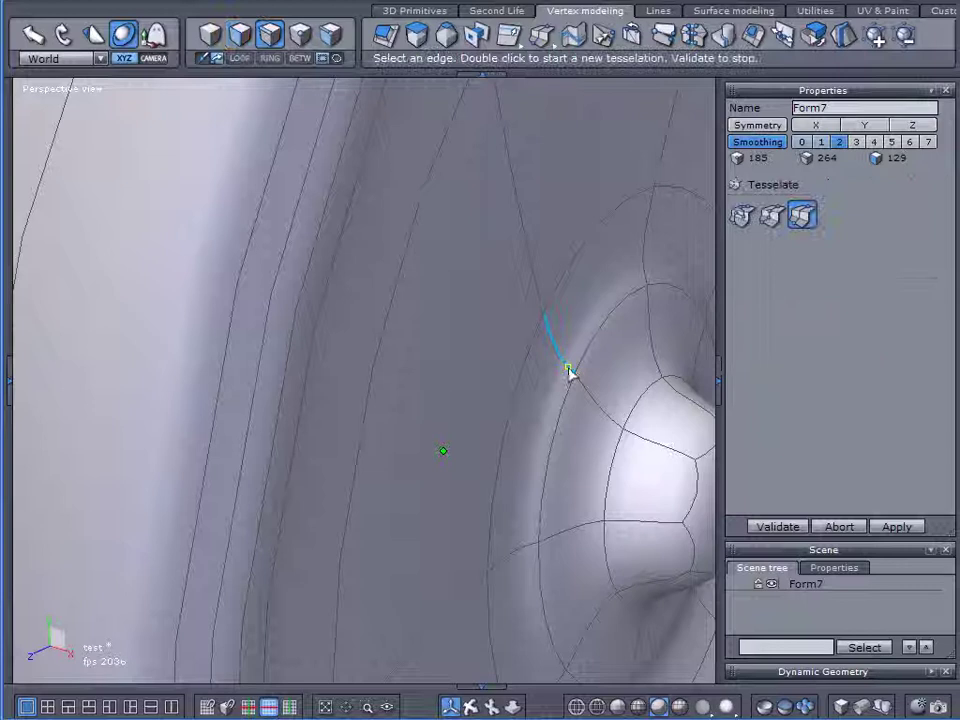
scroll(568, 367, down, 2)
right_drag(566, 426, 518, 432)
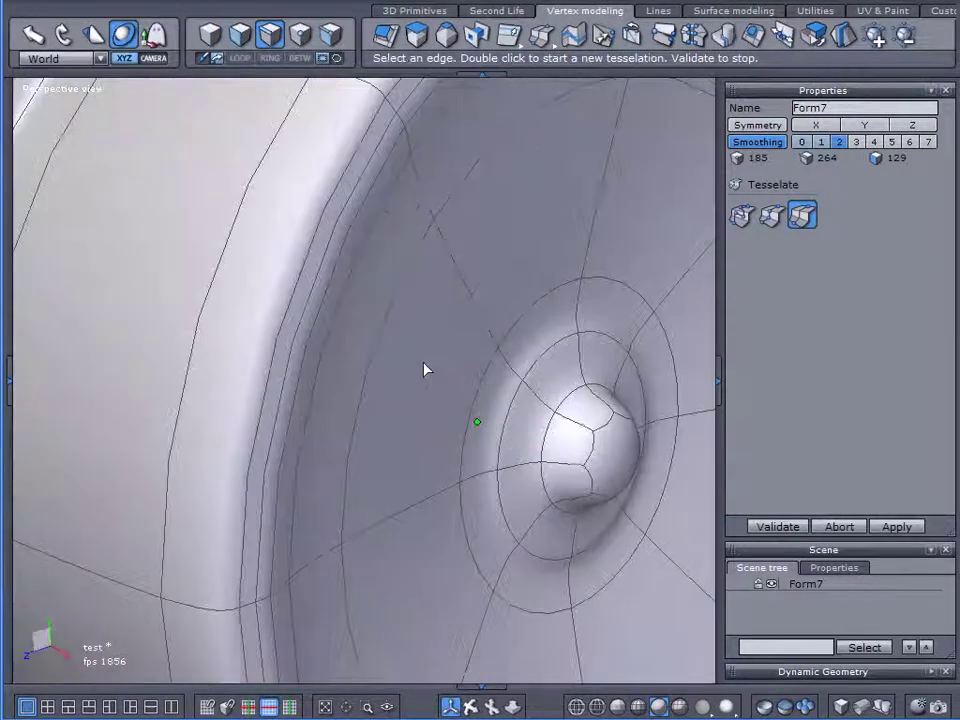
click(838, 143)
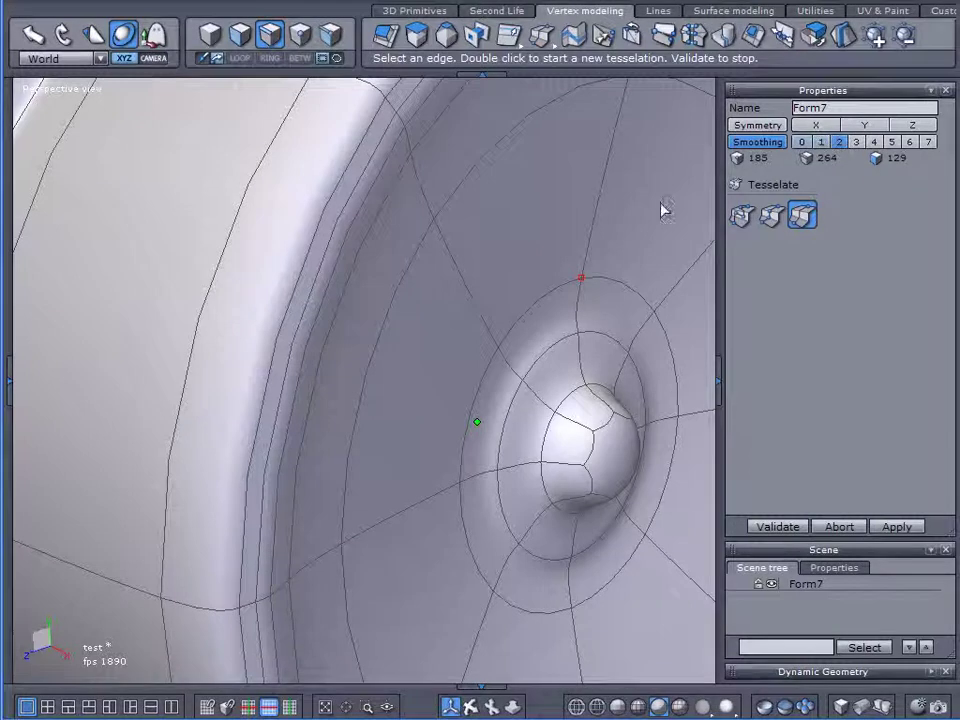
scroll(563, 287, down, 2)
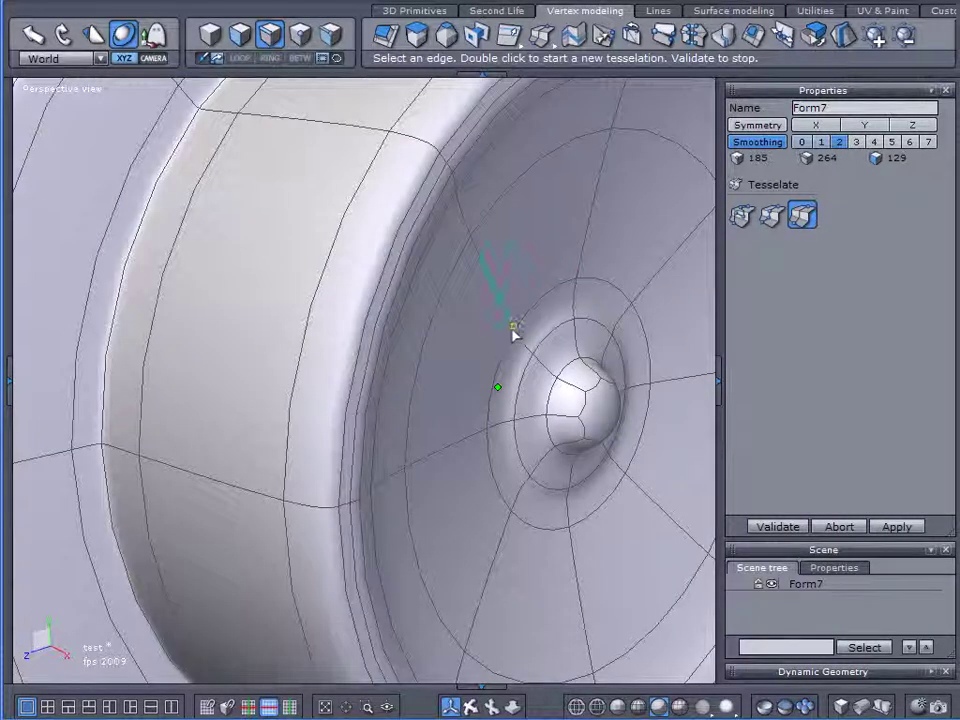
scroll(529, 352, up, 3)
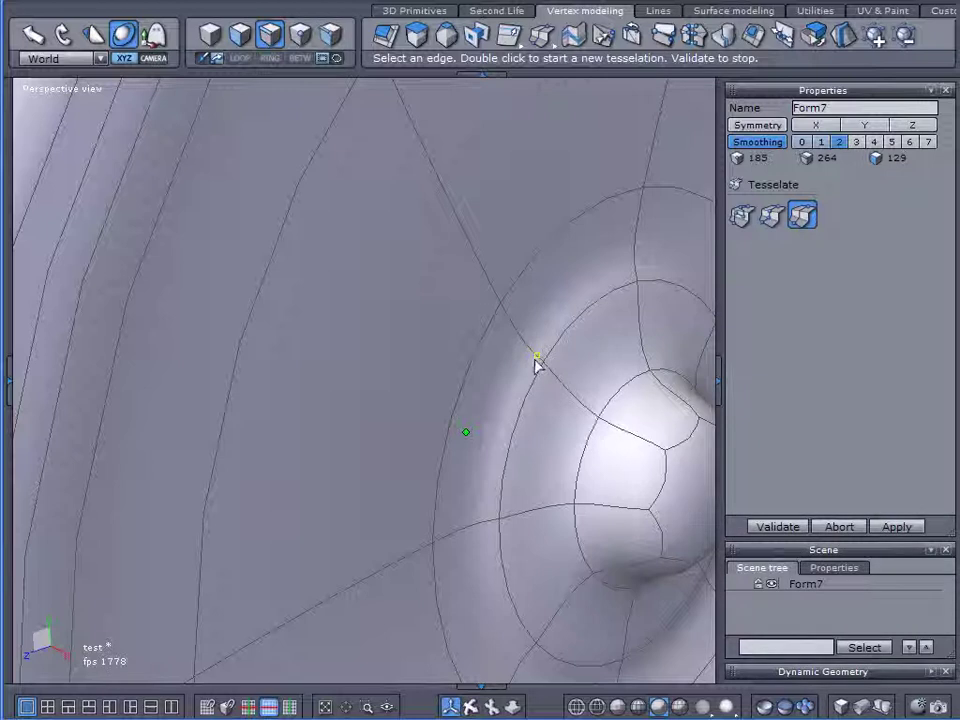
click(515, 310)
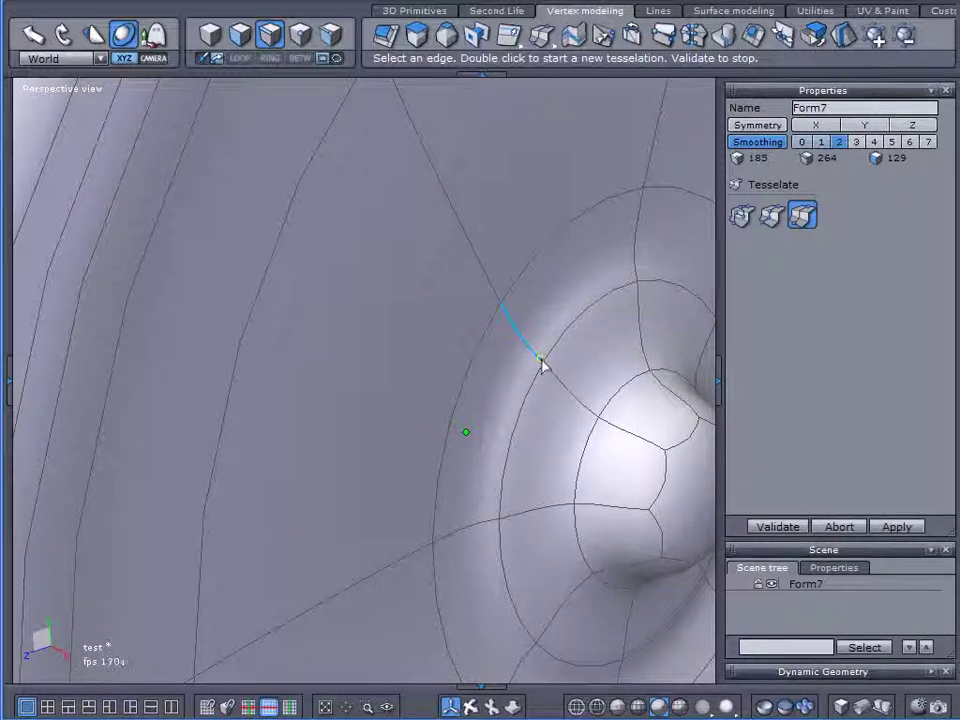
click(540, 362)
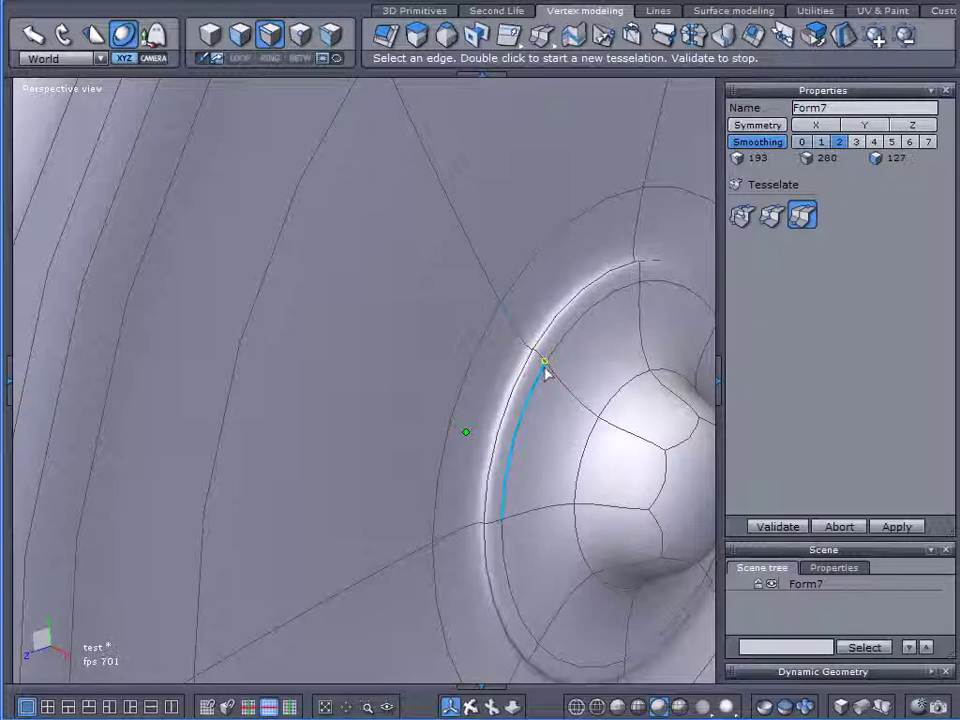
scroll(567, 389, down, 2)
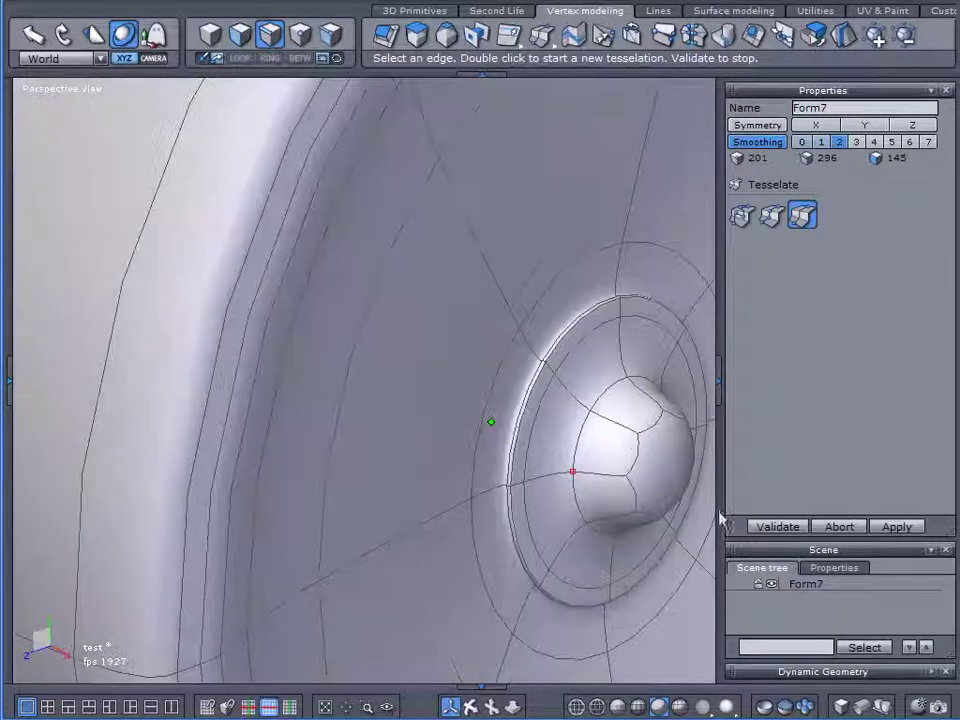
click(763, 527)
click(794, 604)
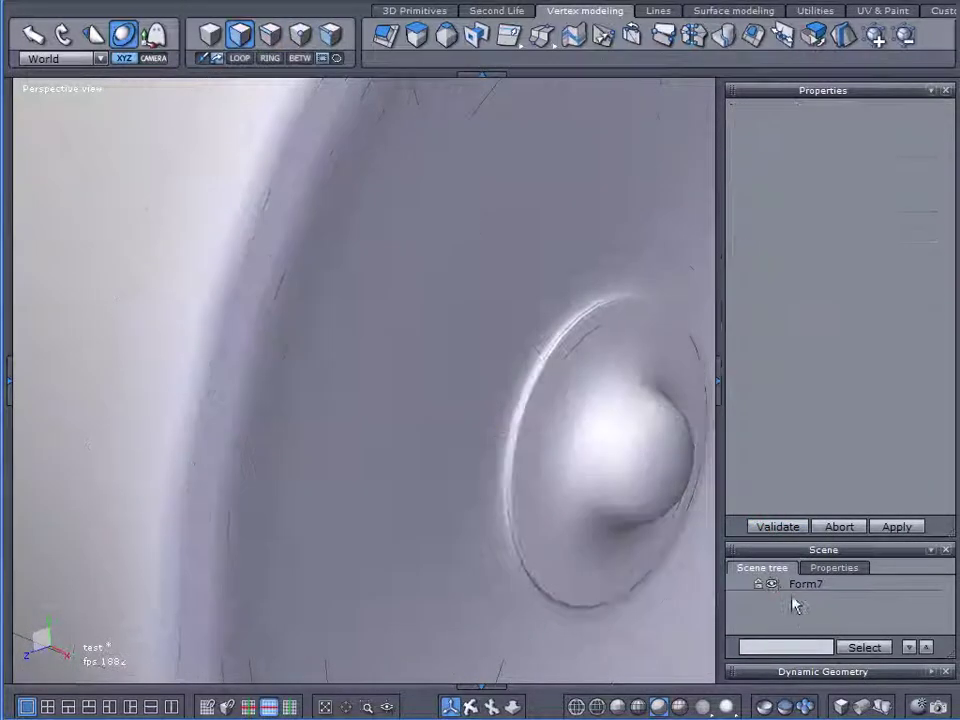
scroll(604, 467, down, 2)
middle_drag(604, 467, 546, 411)
click(785, 588)
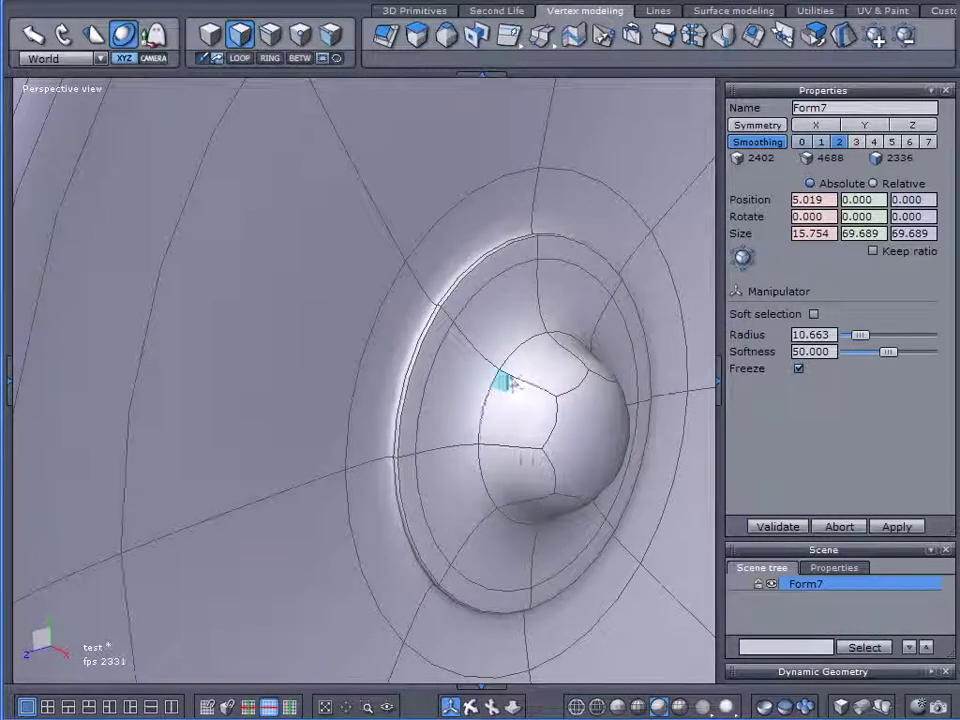
click(542, 38)
click(545, 132)
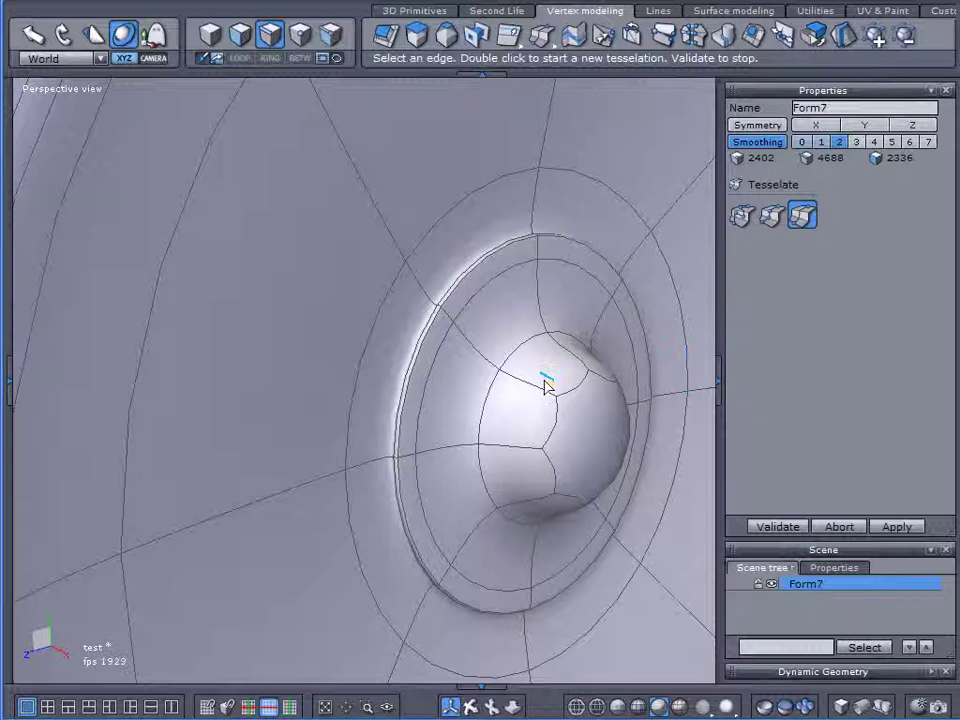
click(833, 525)
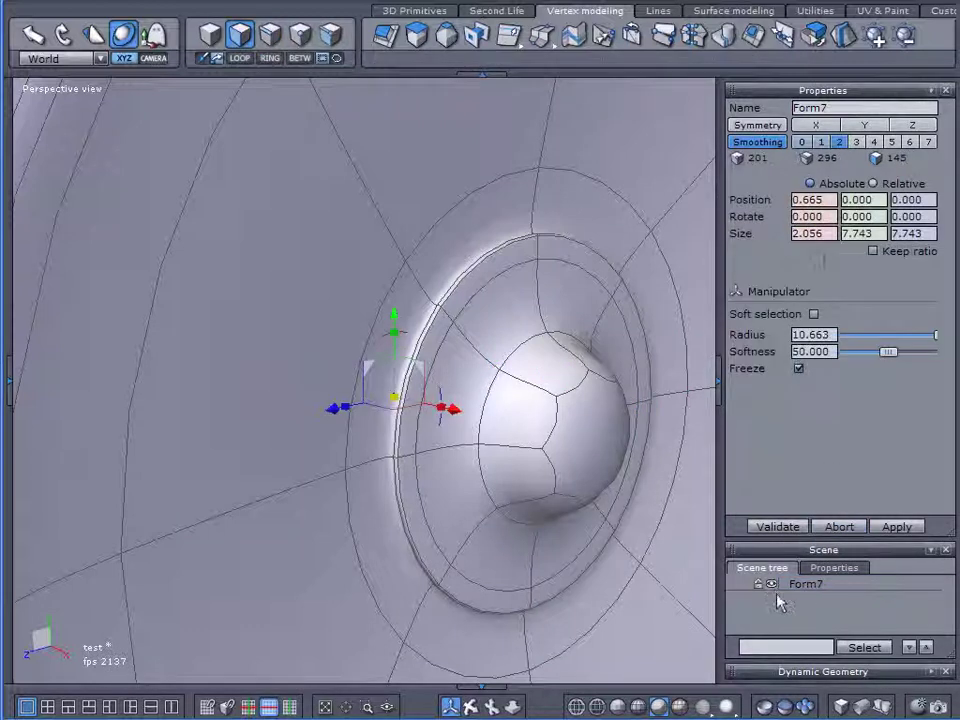
Tessellate the wheel's control mesh with one edge loop close to each side of the central boss's base edge and validate
click(935, 672)
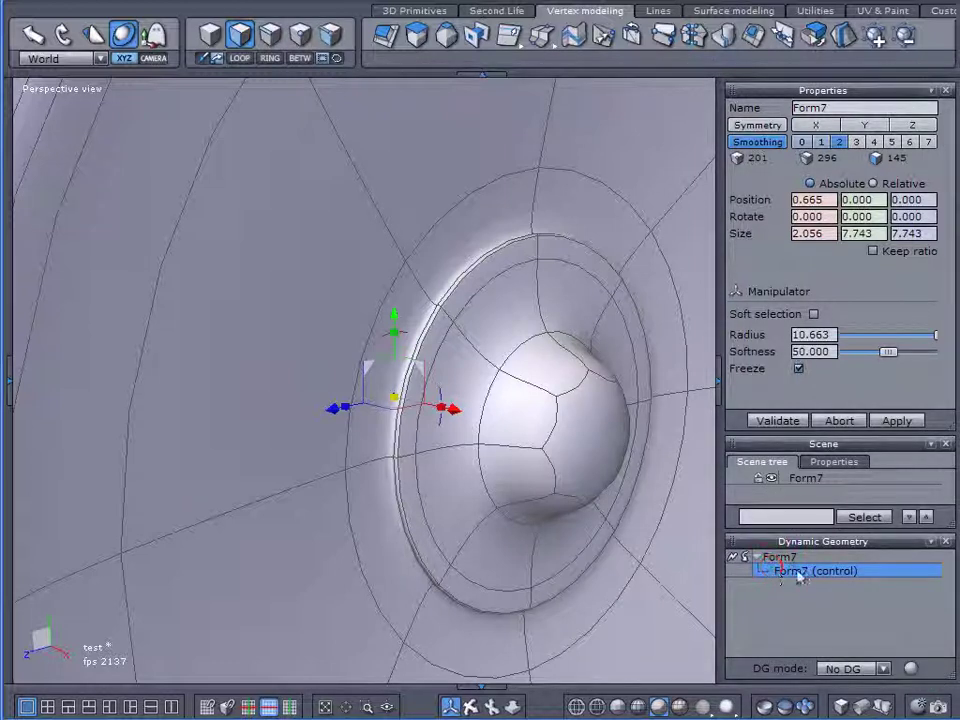
click(300, 200)
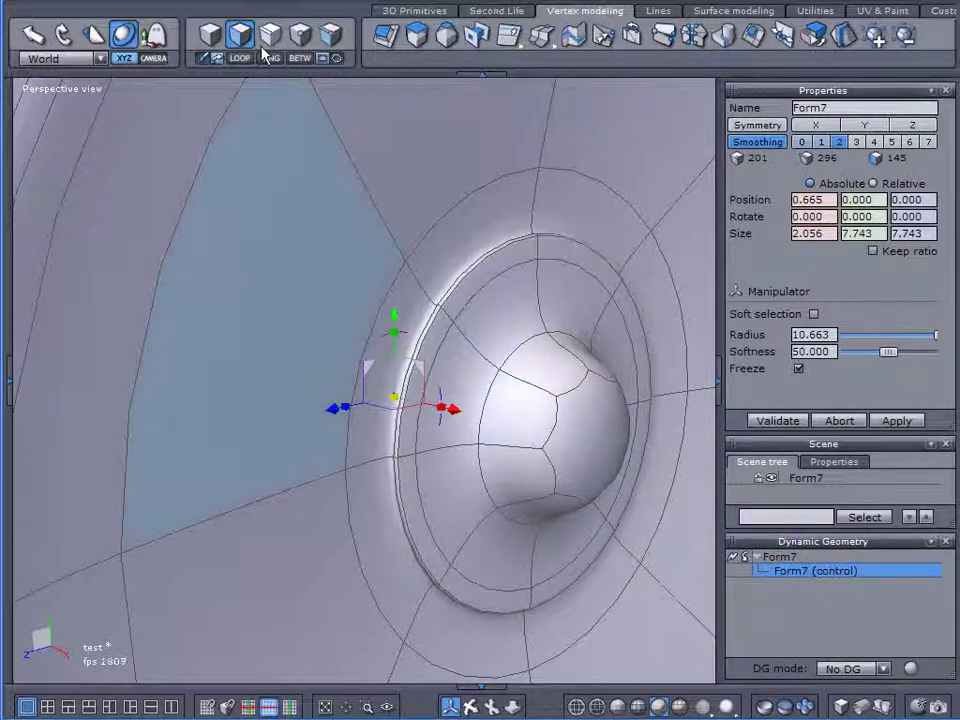
click(541, 38)
click(541, 128)
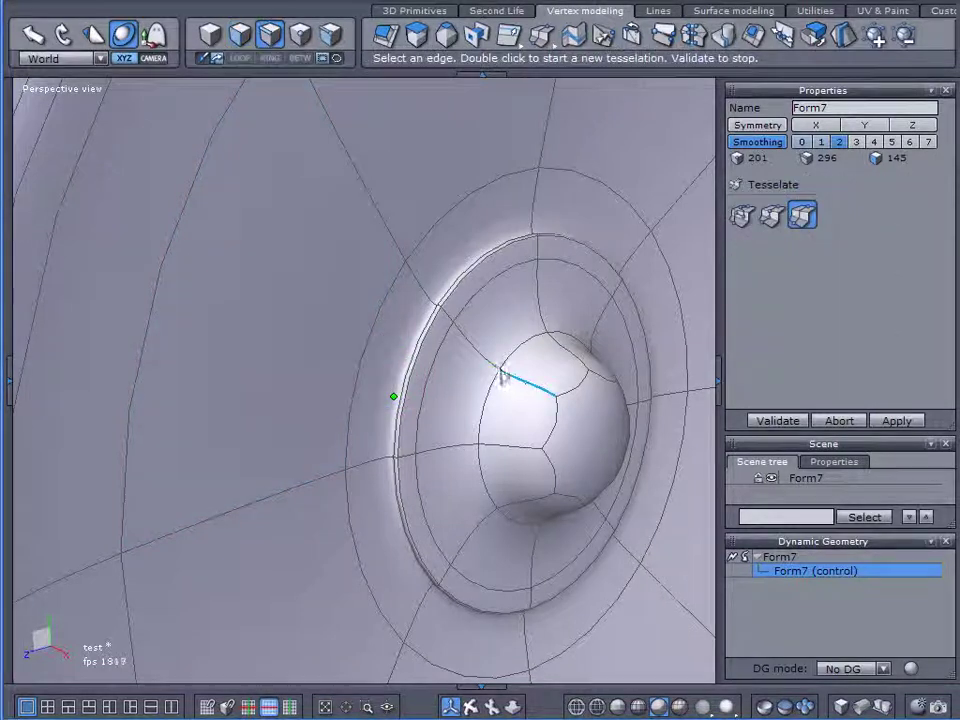
scroll(497, 370, up, 2)
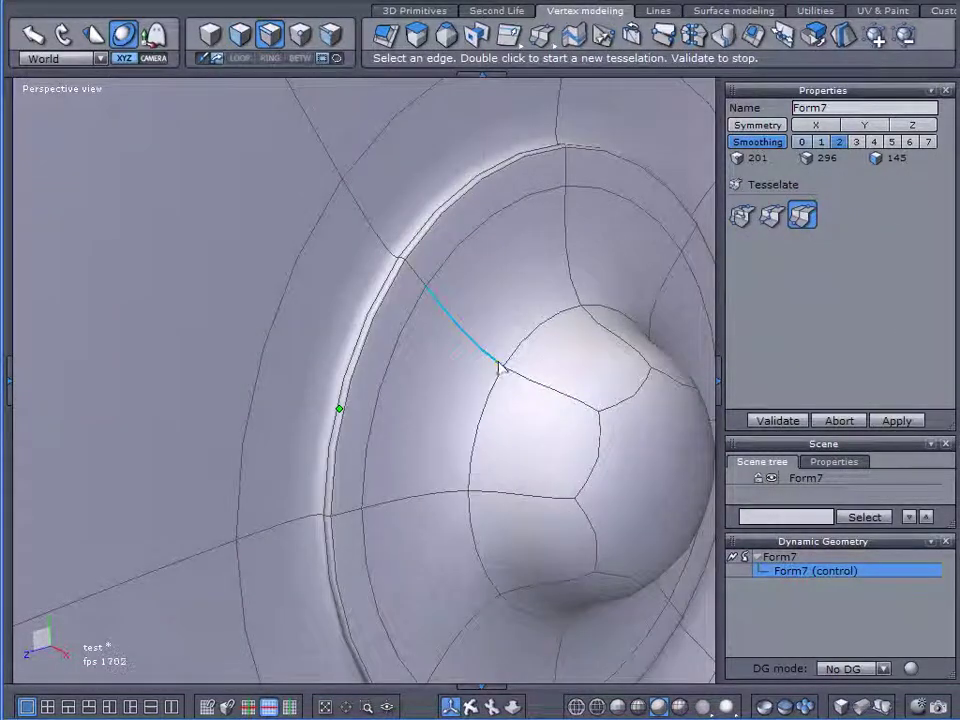
double_click(497, 368)
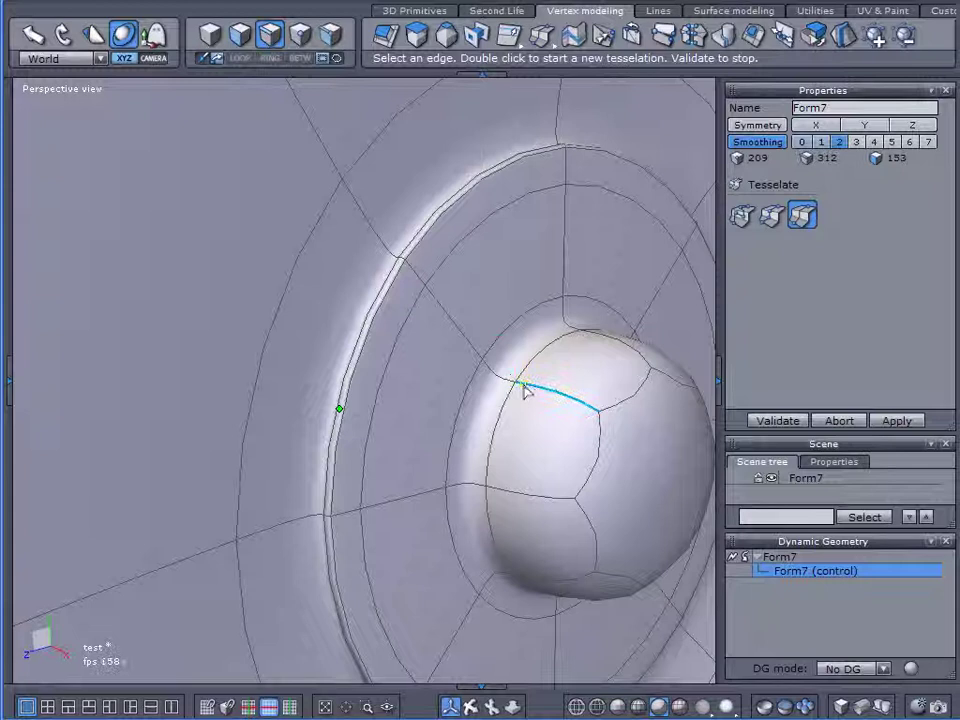
double_click(524, 392)
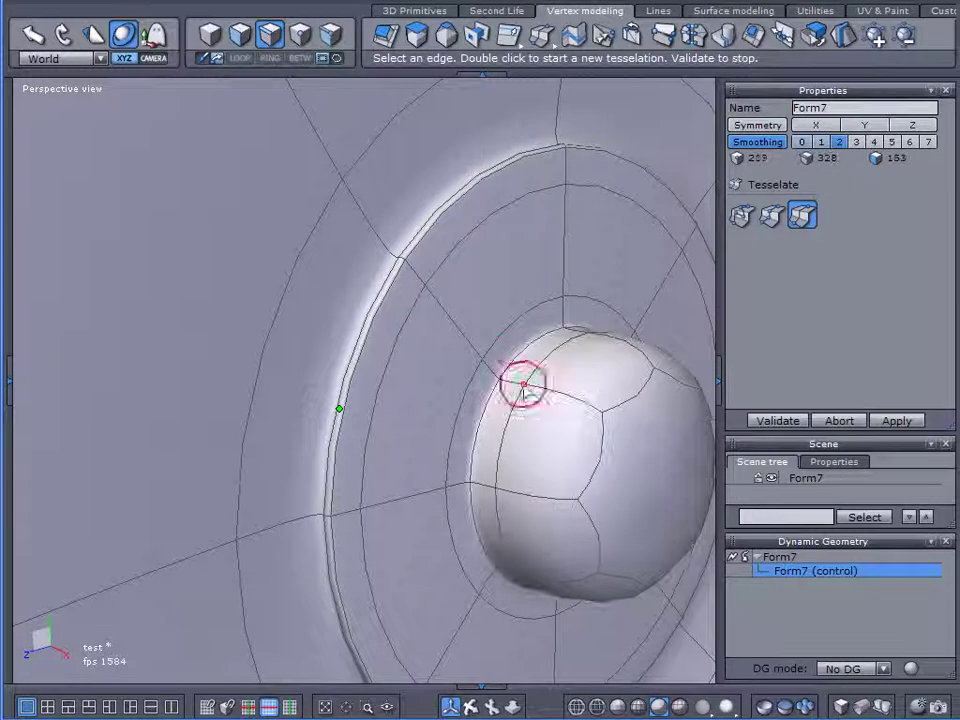
click(781, 421)
Delete the end face of the central boss to leave an open axle tube
click(240, 35)
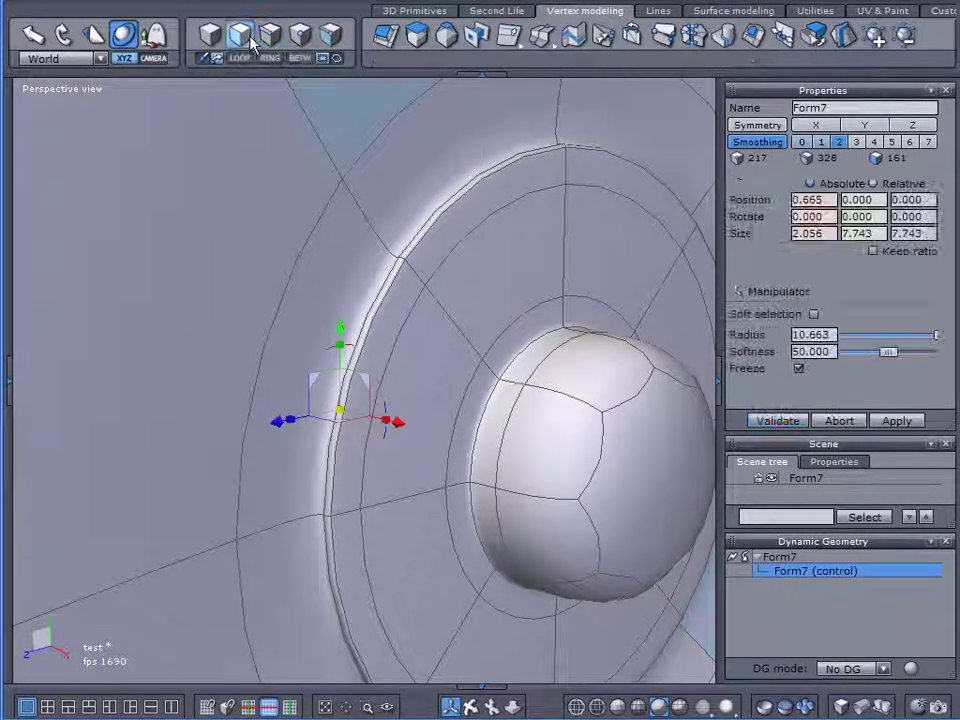
click(657, 480)
key(Delete)
scroll(632, 302, down, 3)
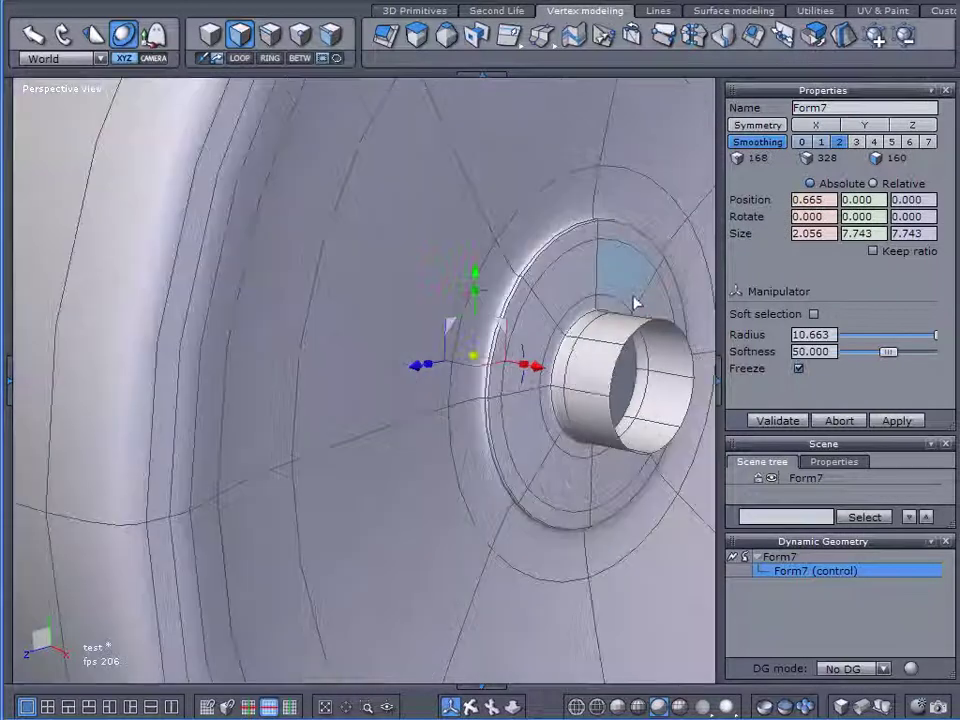
middle_drag(634, 302, 540, 350)
Set the whole wheel's smoothing level to 1 and collapse its dynamic geometry into a plain mesh
click(731, 555)
scroll(579, 430, down, 4)
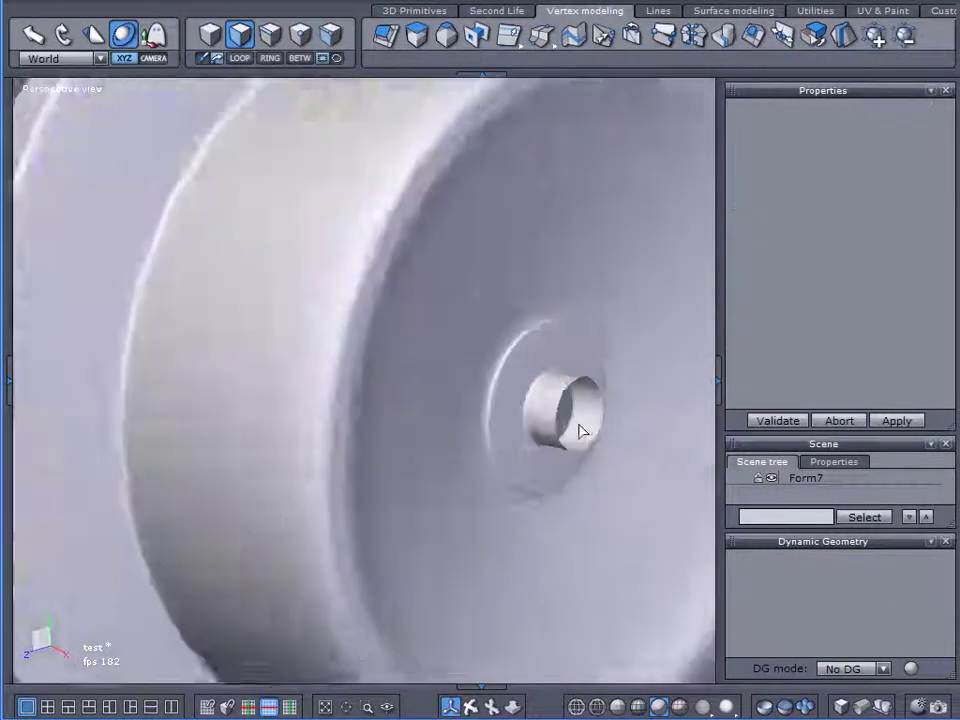
middle_drag(581, 432, 263, 332)
scroll(524, 428, down, 3)
right_drag(263, 336, 519, 381)
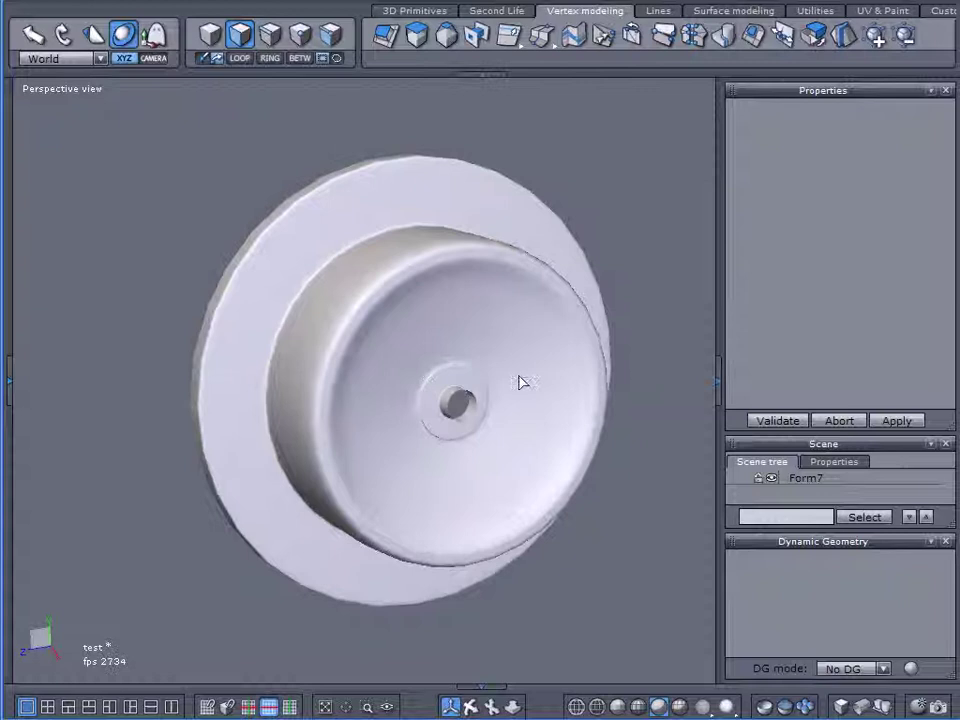
click(786, 479)
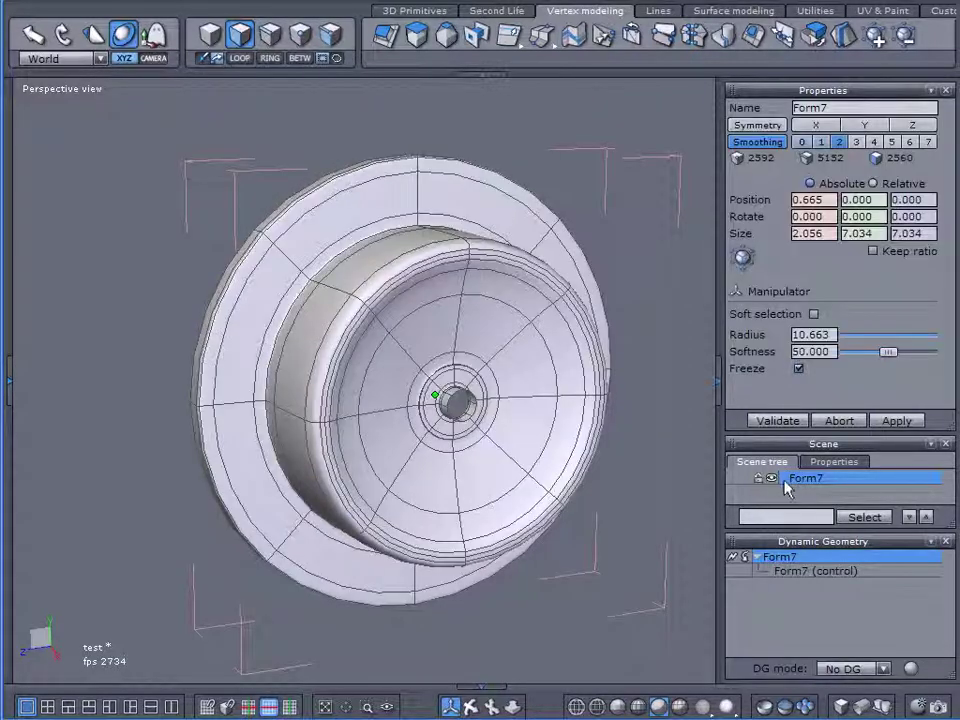
click(821, 142)
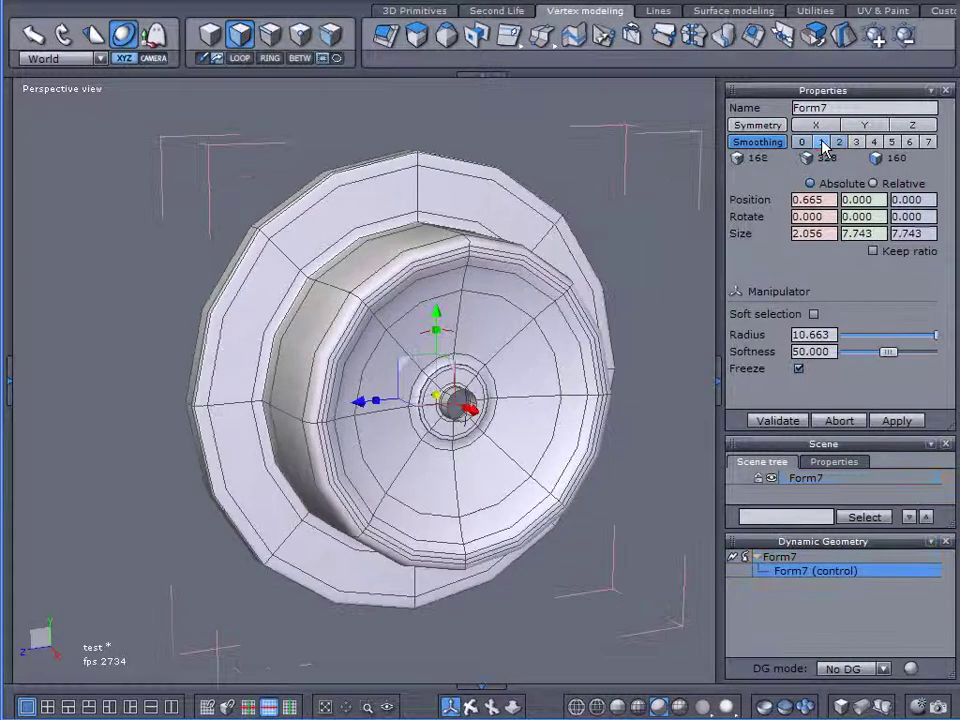
click(733, 561)
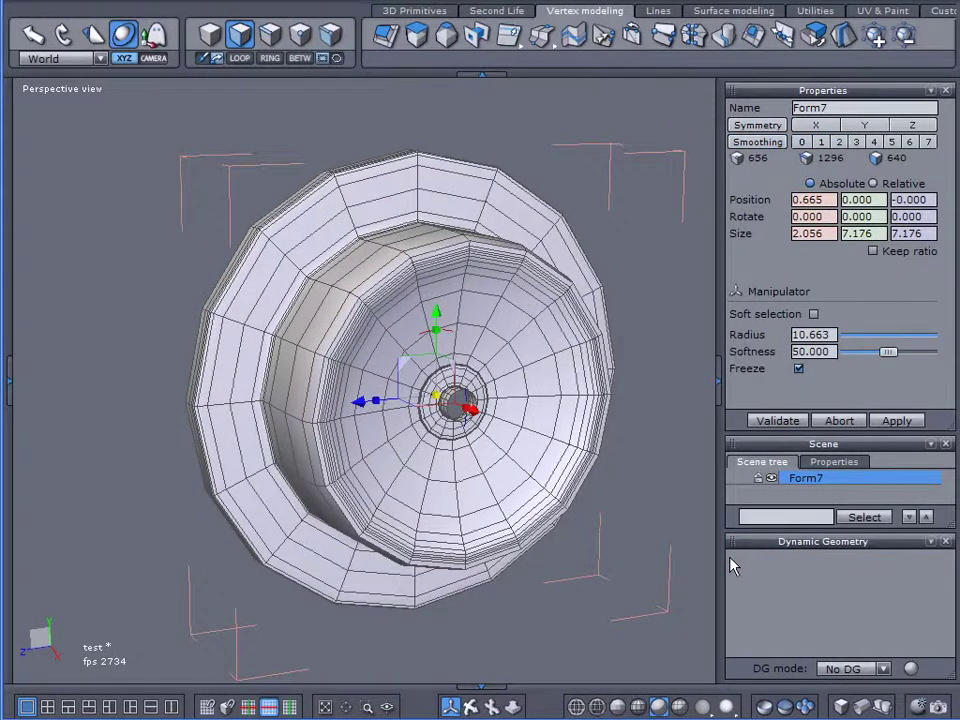
Delete eight alternating wedges of the recessed disc, each three faces long from the rim to the central boss, leaving spokes
click(543, 478)
mouse_move(543, 478)
middle_down()
mouse_move(516, 480)
mouse_move(510, 381)
mouse_move(429, 354)
mouse_move(471, 354)
mouse_move(478, 390)
middle_up()
scroll(510, 381, up, 3)
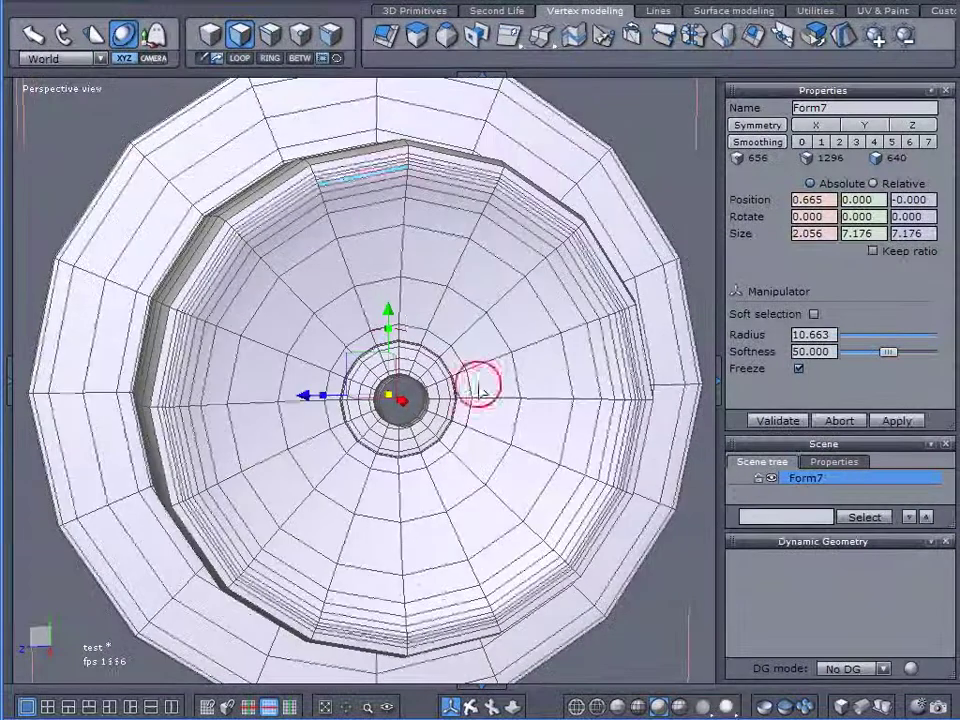
click(504, 251)
shift+click(476, 295)
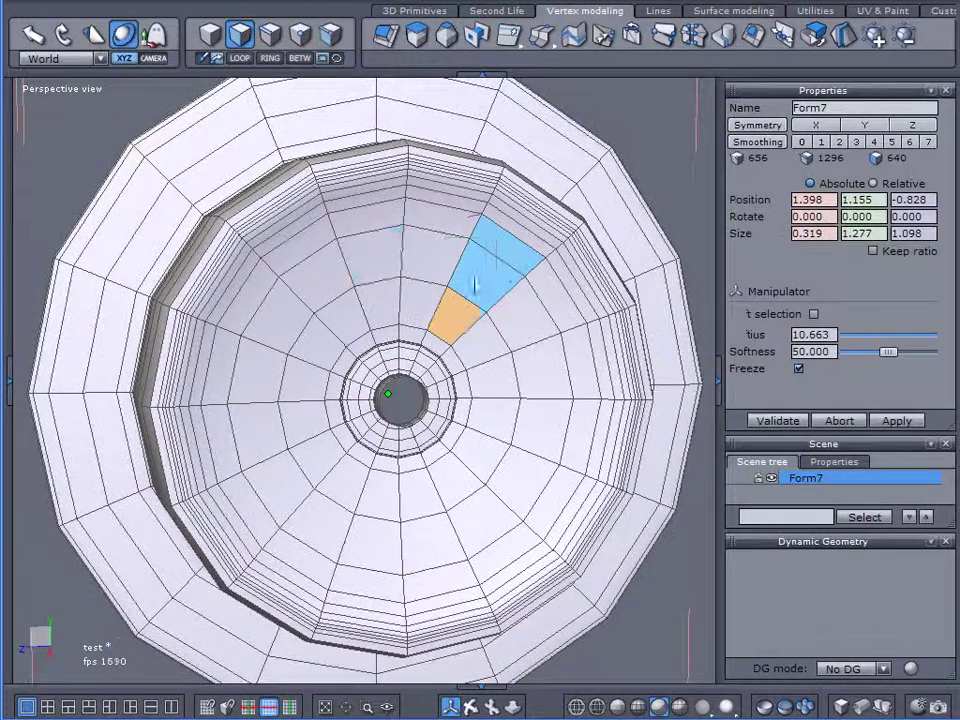
shift+click(371, 225)
shift+click(380, 262)
shift+click(384, 306)
shift+click(338, 332)
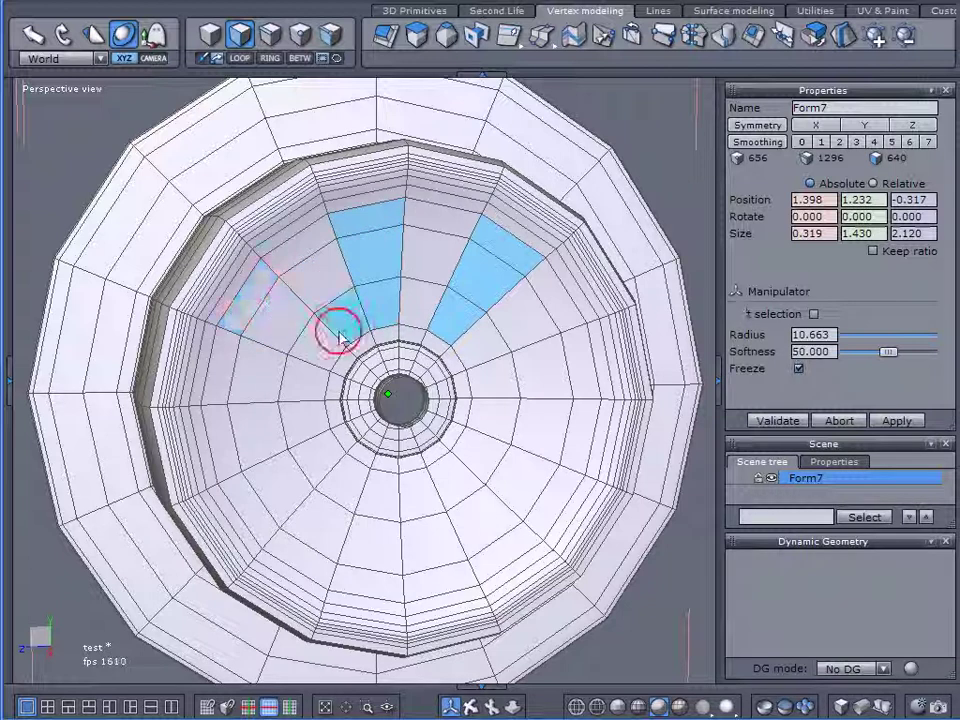
shift+click(340, 337)
shift+click(336, 321)
shift+click(270, 366)
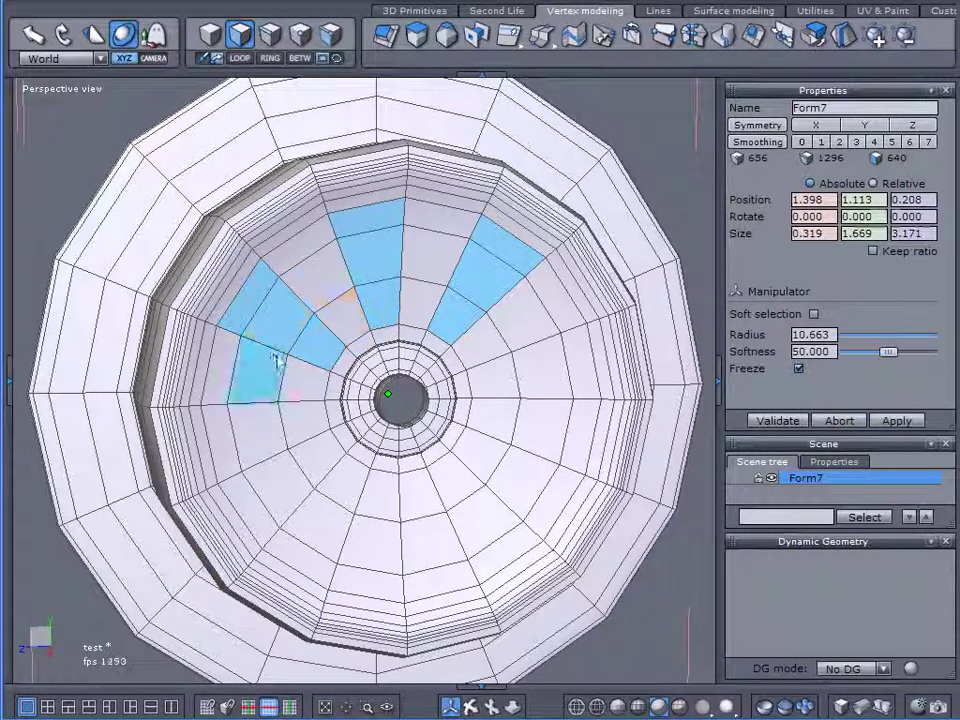
shift+click(224, 436)
shift+click(253, 429)
shift+click(305, 424)
shift+click(311, 538)
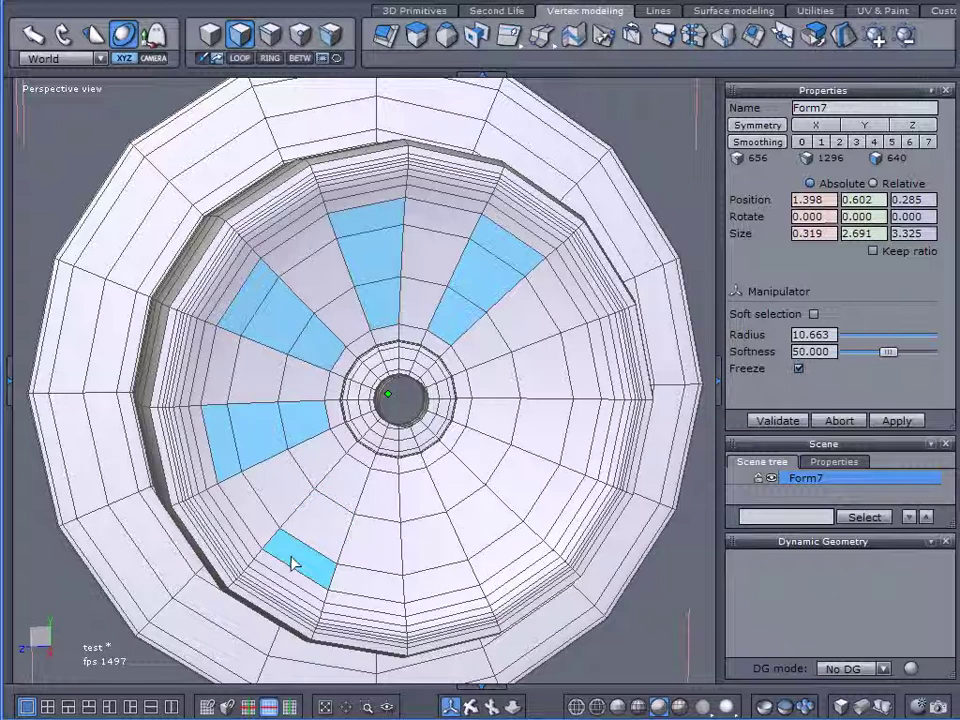
shift+click(336, 484)
shift+click(418, 548)
shift+click(438, 580)
shift+click(425, 500)
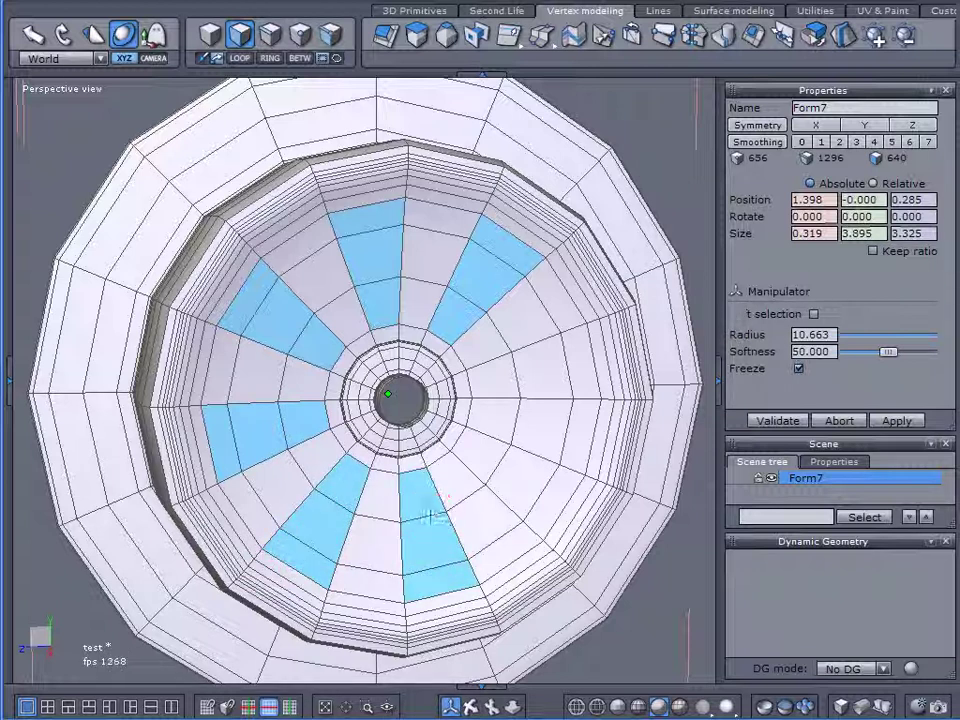
shift+click(530, 490)
shift+click(574, 379)
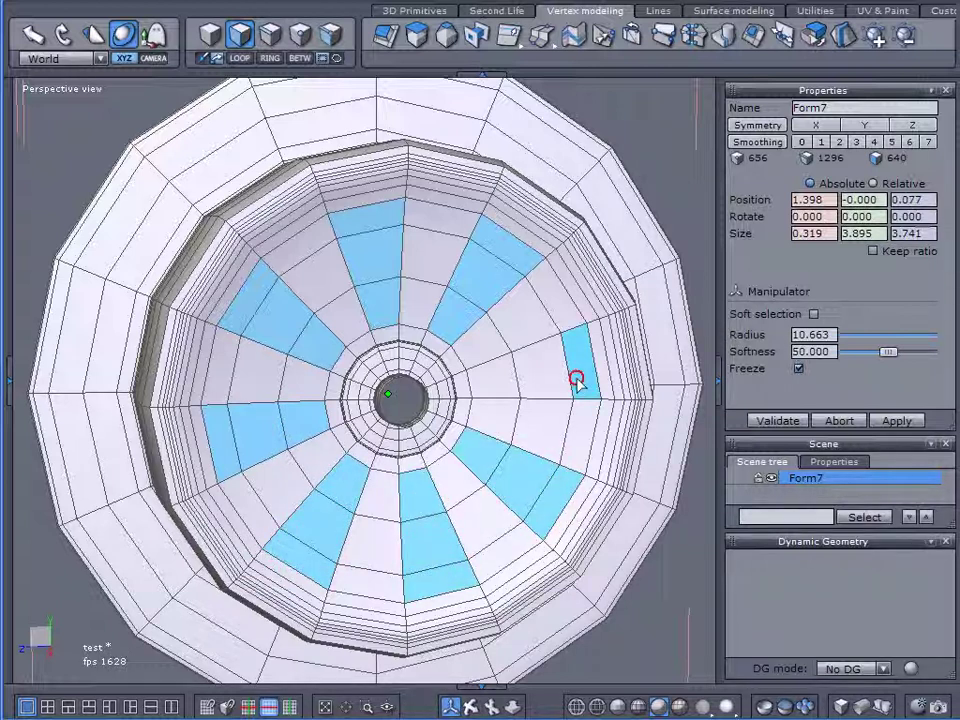
shift+click(504, 381)
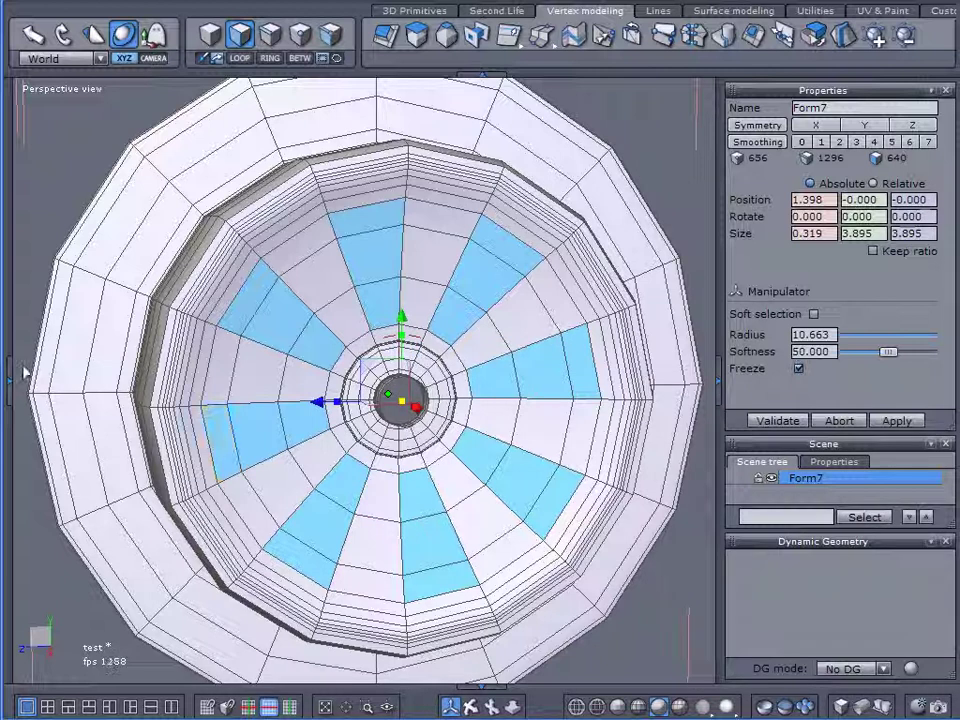
key(Delete)
Preview the spoked wheel at smoothing level 1 and raise it to level 2
right_drag(36, 369, 157, 425)
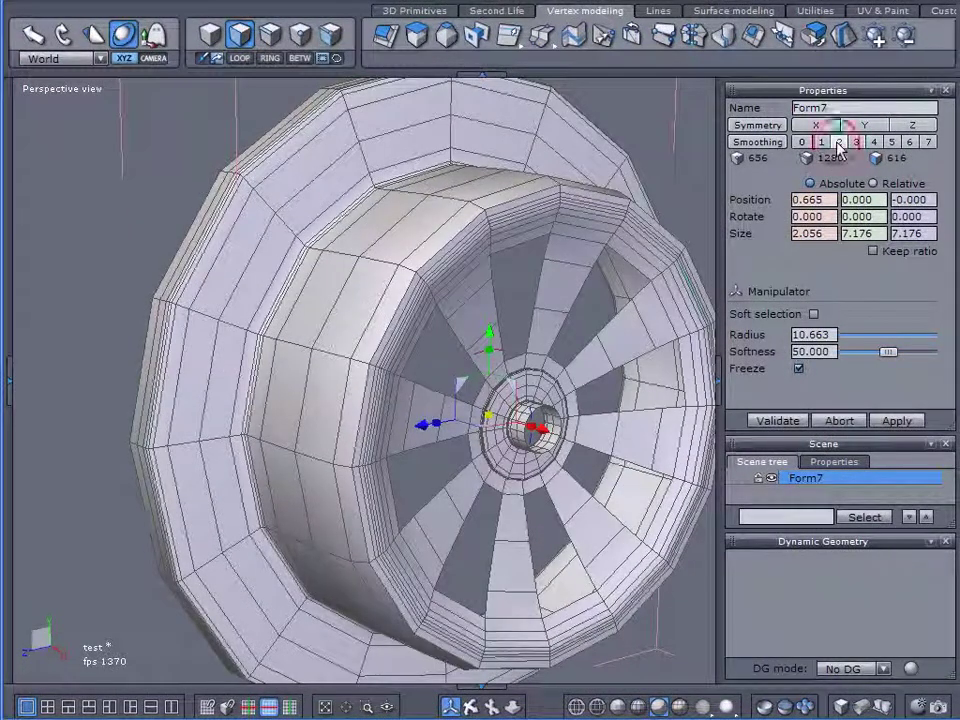
click(823, 142)
middle_drag(555, 295, 496, 283)
scroll(515, 339, up, 3)
scroll(526, 333, down, 2)
right_drag(549, 407, 484, 388)
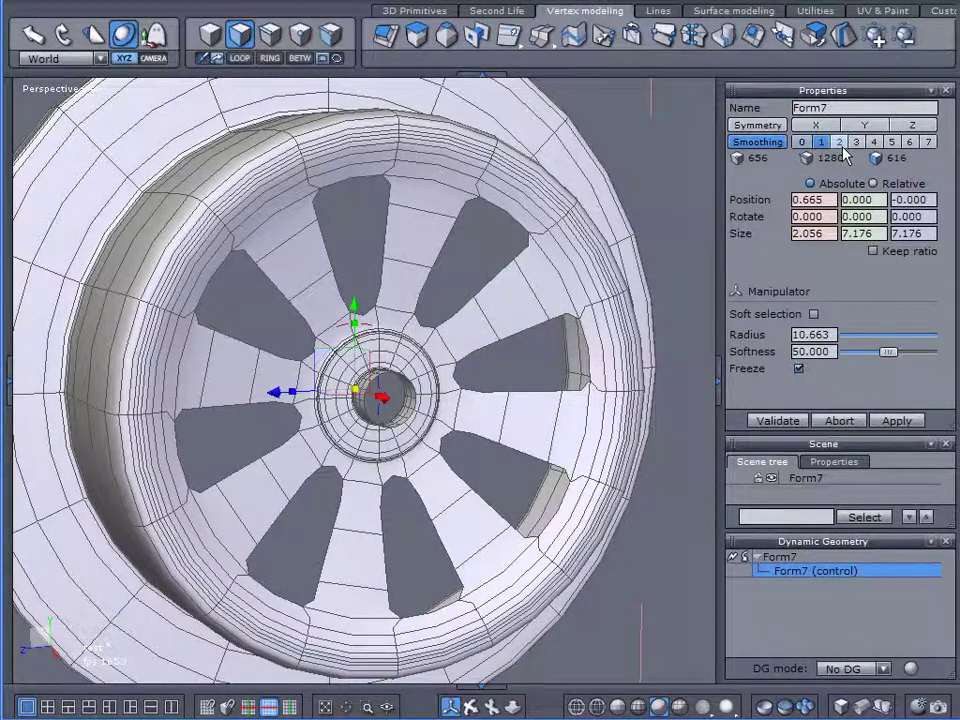
click(843, 147)
Examine the smoothed wheel's profile from the side, the flange and rim edges, and the rounded spoke openings
scroll(499, 317, down, 2)
right_drag(499, 317, 679, 452)
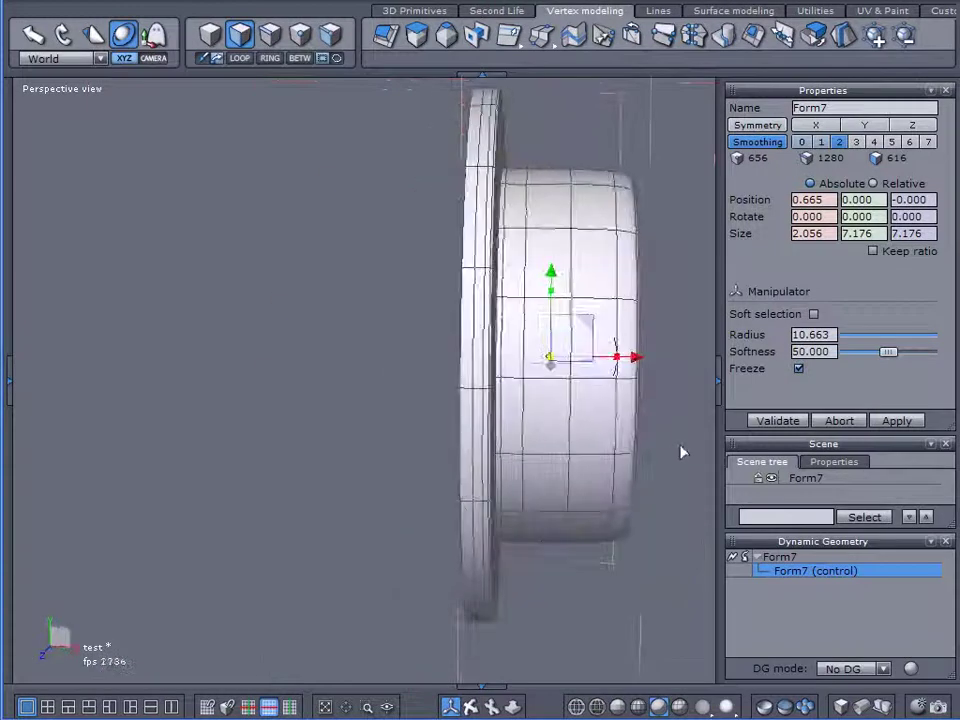
scroll(536, 208, up, 3)
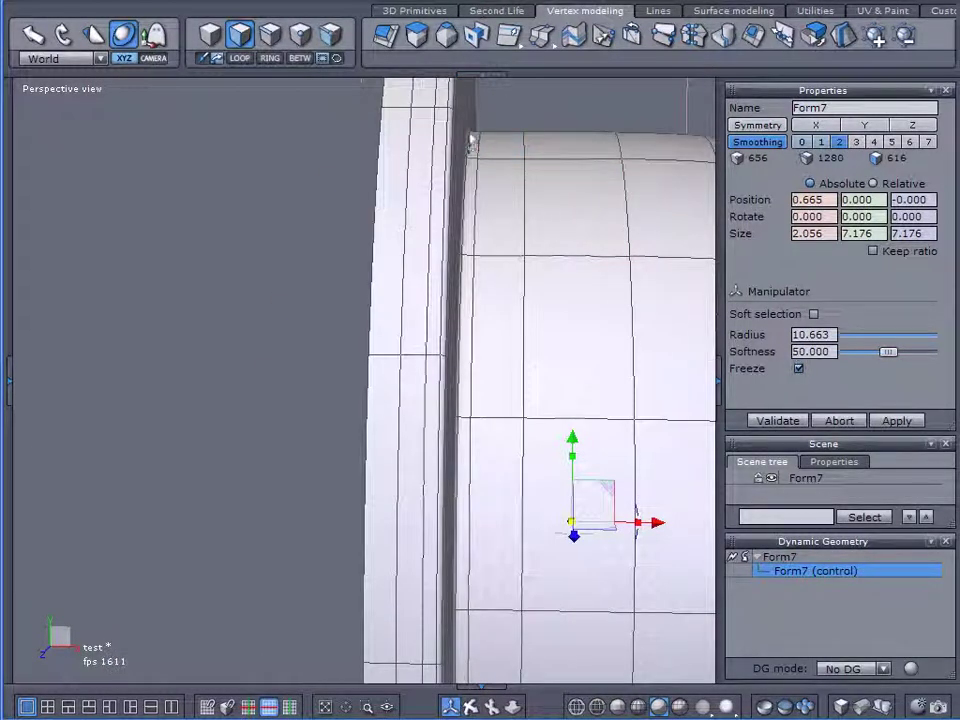
scroll(558, 240, down, 3)
middle_drag(555, 249, 428, 266)
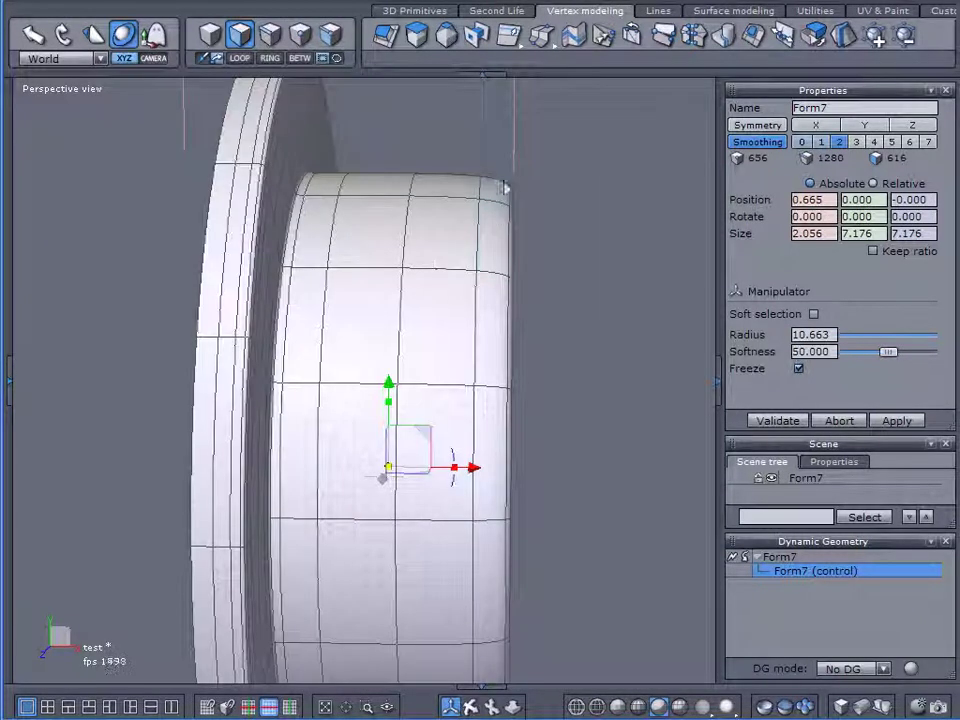
scroll(546, 300, down, 2)
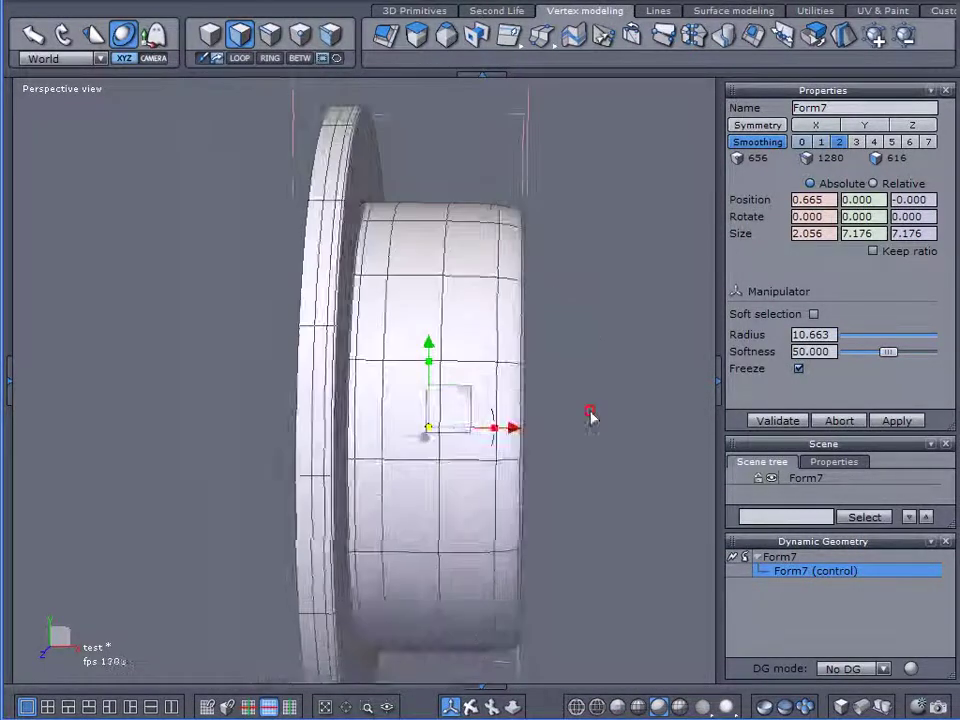
alt+drag(591, 414, 330, 405)
middle_drag(397, 392, 427, 380)
mouse_move(427, 380)
alt+mouse_down()
mouse_move(392, 382)
mouse_move(430, 384)
alt+mouse_up()
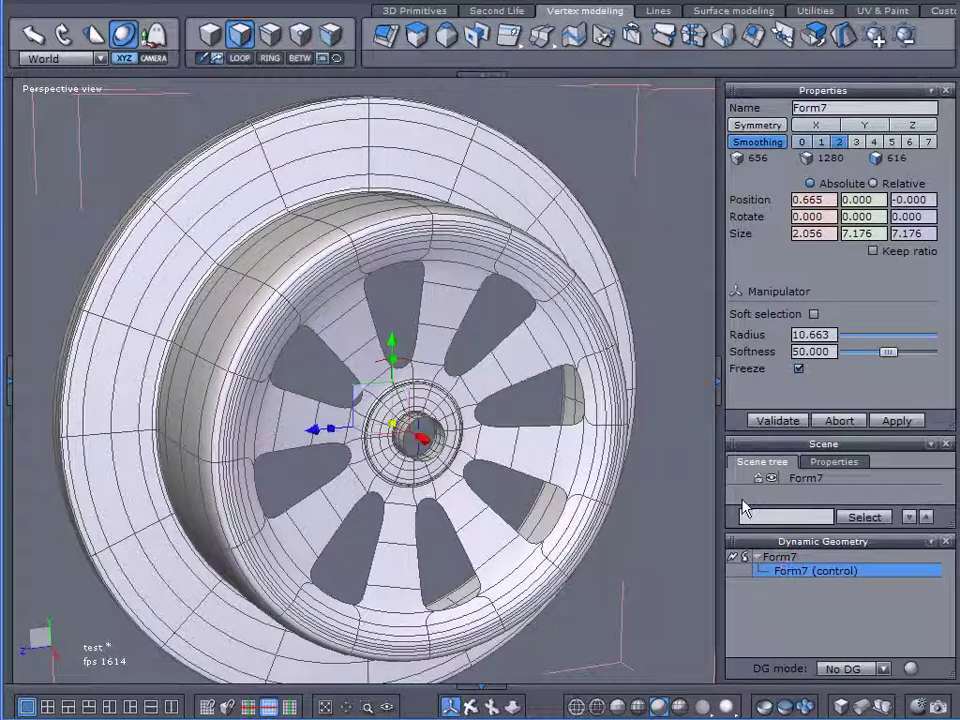
middle_drag(692, 431, 672, 128)
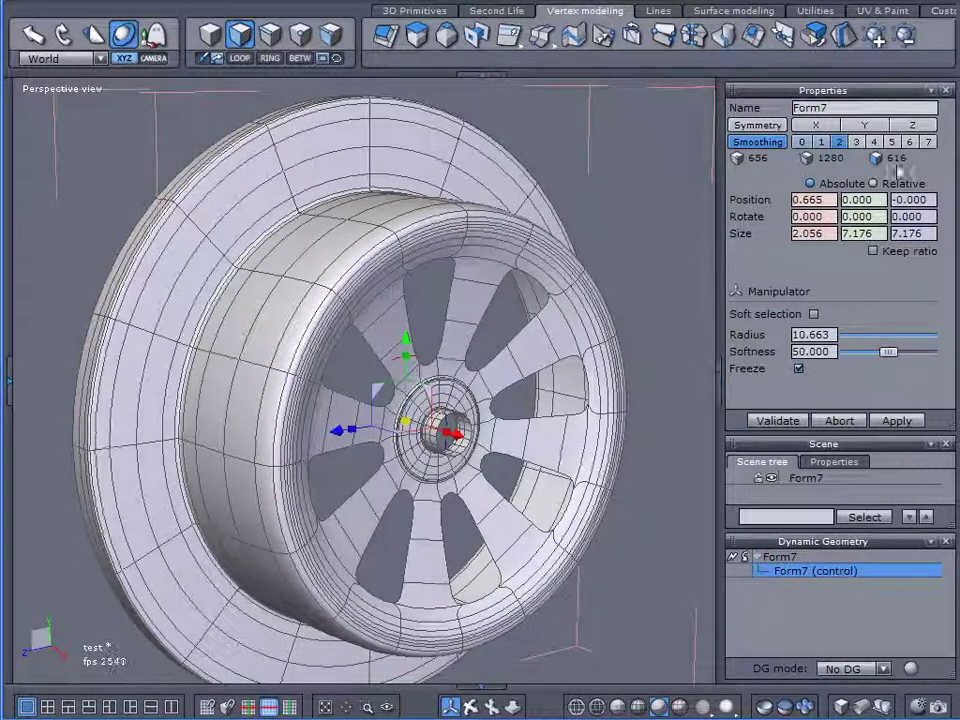
Try collapsing the wheel's level 2 smoothing into a plain mesh, inspect it unselected, and undo the collapse
click(735, 566)
middle_drag(531, 510, 467, 450)
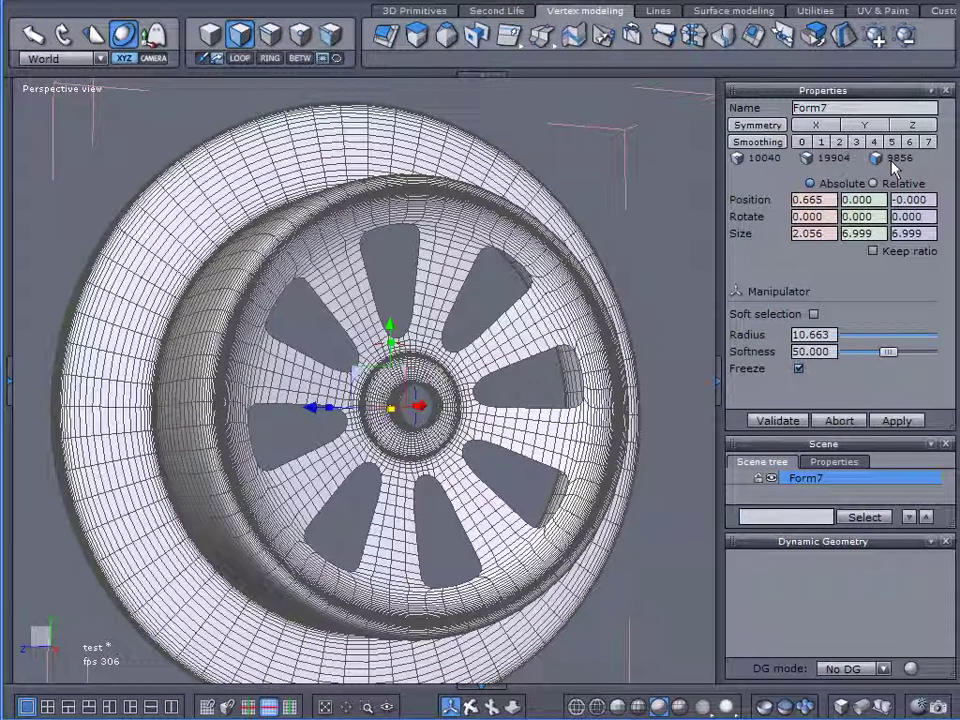
click(819, 609)
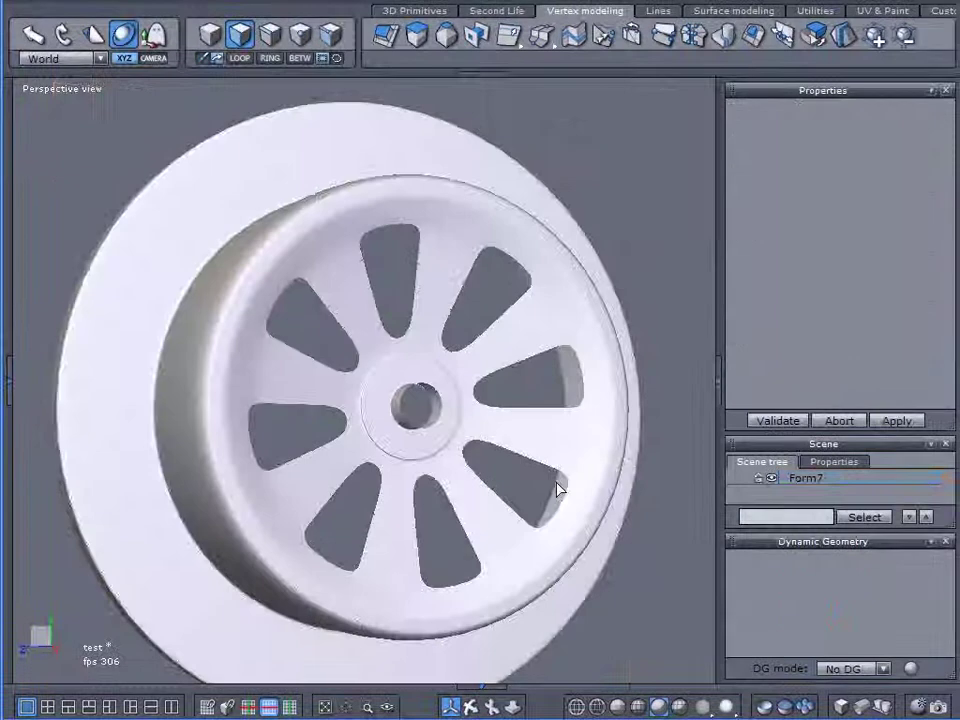
middle_drag(557, 489, 576, 514)
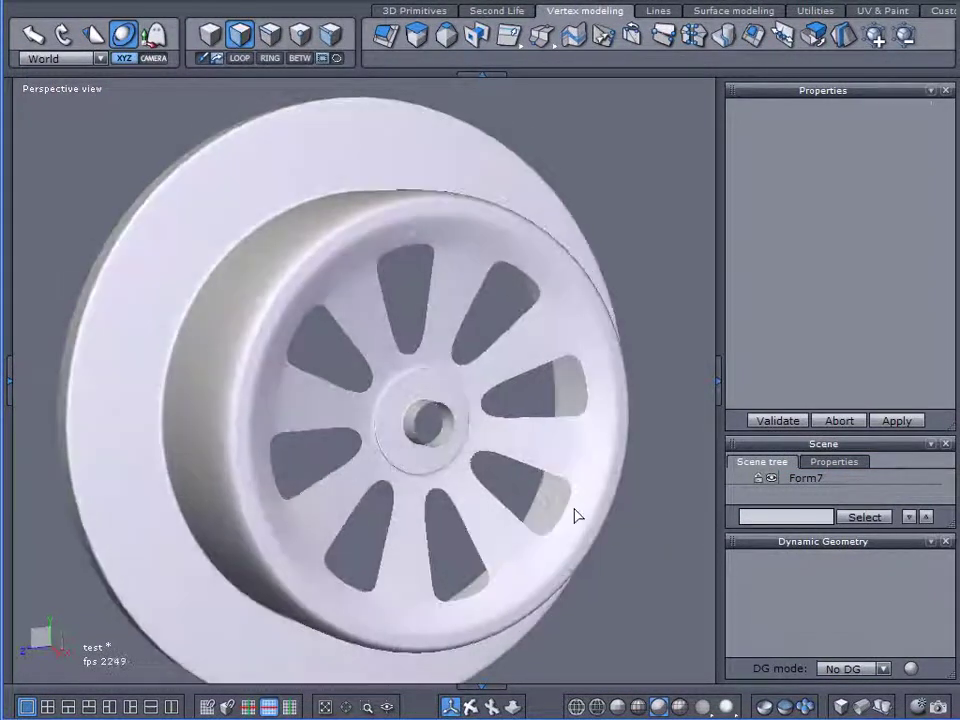
key(ctrl+a)
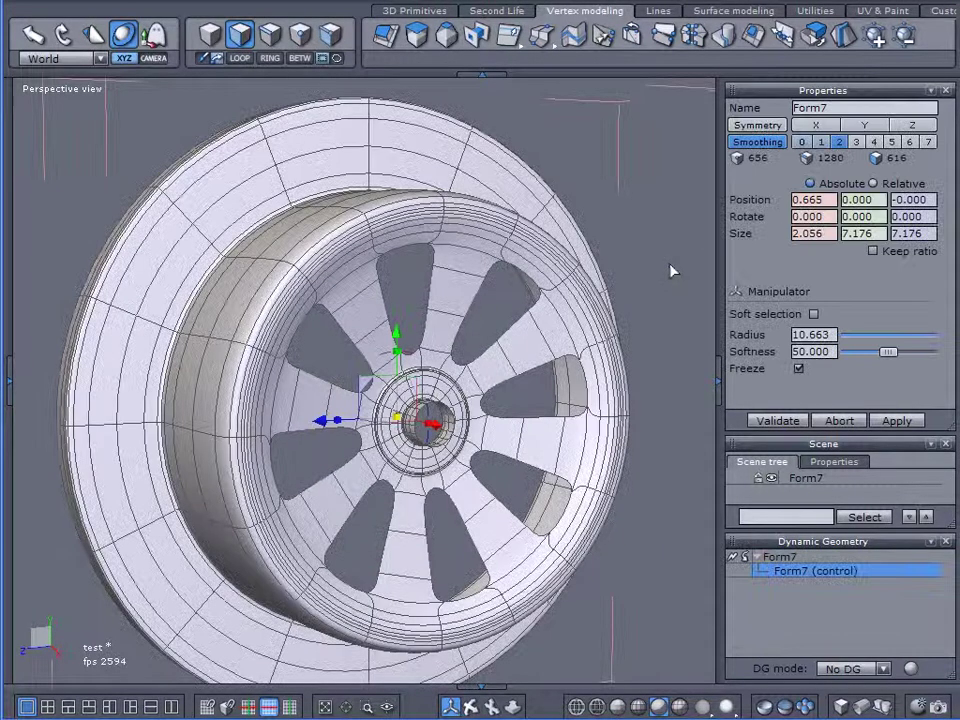
Set the wheel's smoothing level to 0 and save the model file
click(821, 142)
click(802, 142)
click(30, 2)
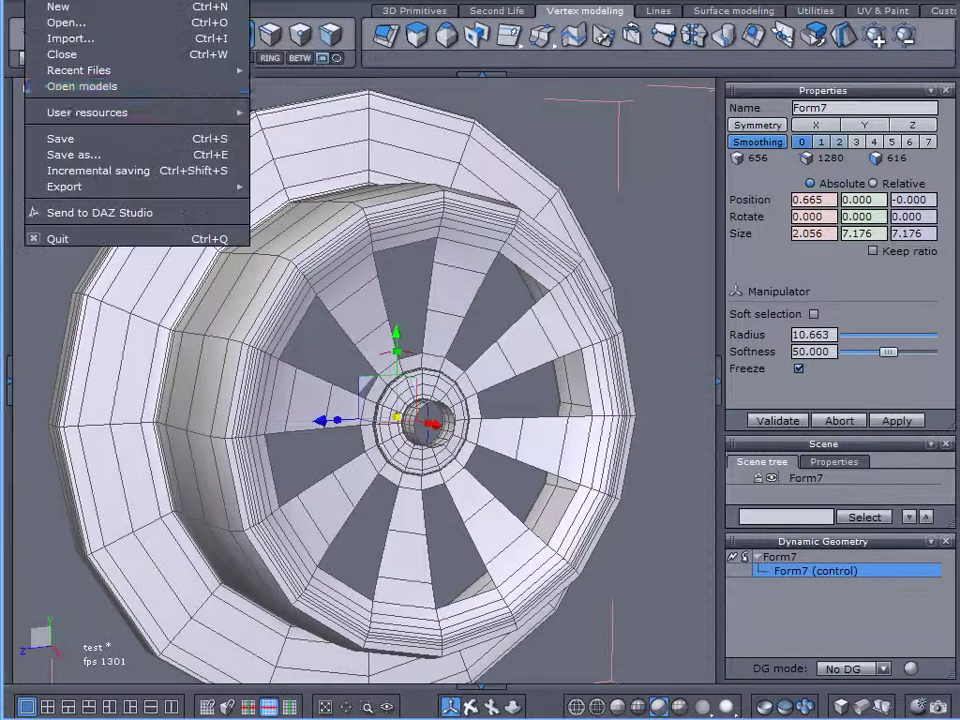
click(77, 137)
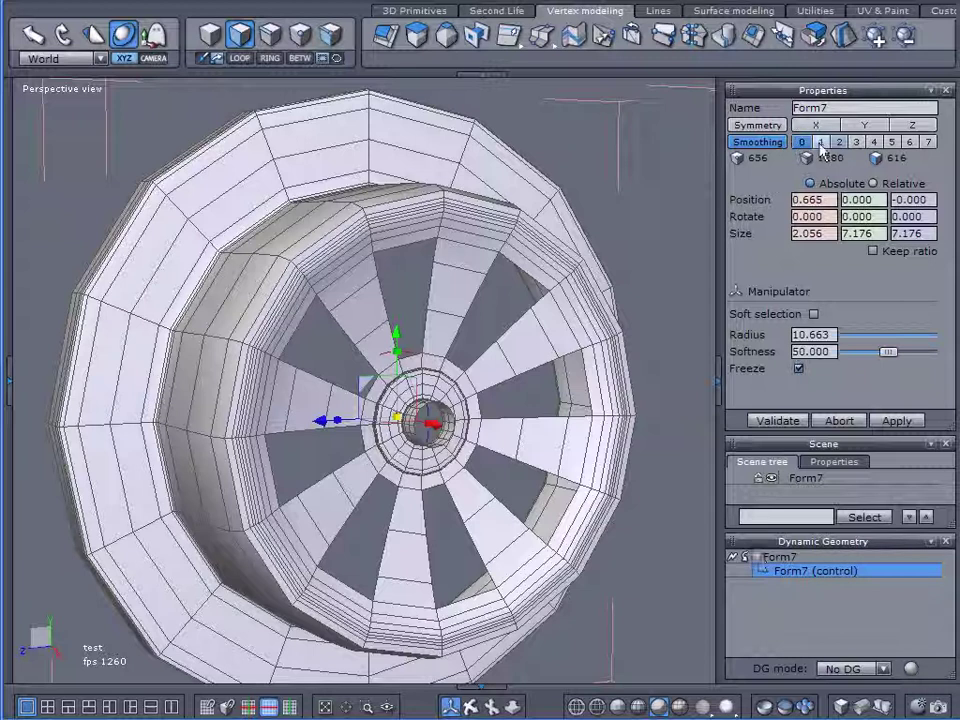
Set the wheel's smoothing level to 1, collapse its dynamic geometry, and inspect the unselected mesh from several angles
key(Page_Up)
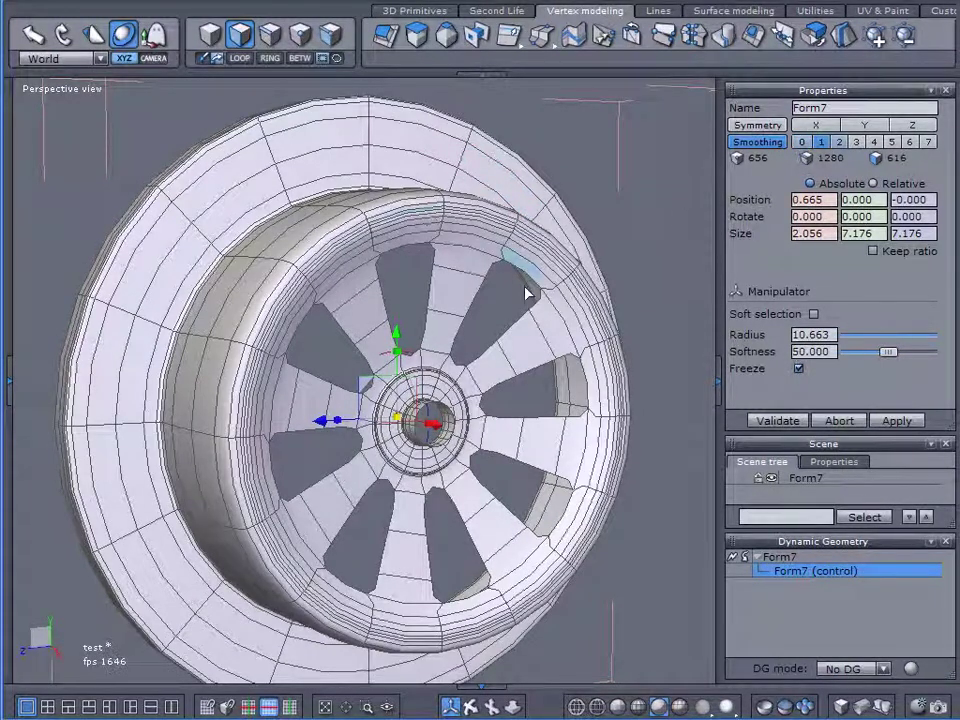
middle_drag(525, 291, 446, 288)
click(734, 557)
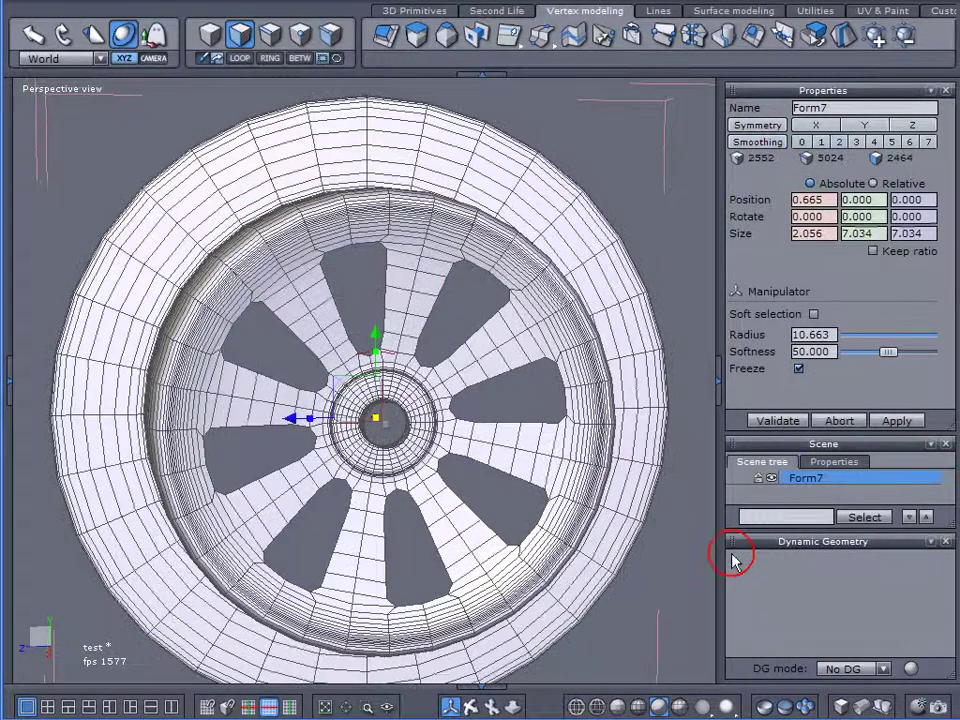
key(Escape)
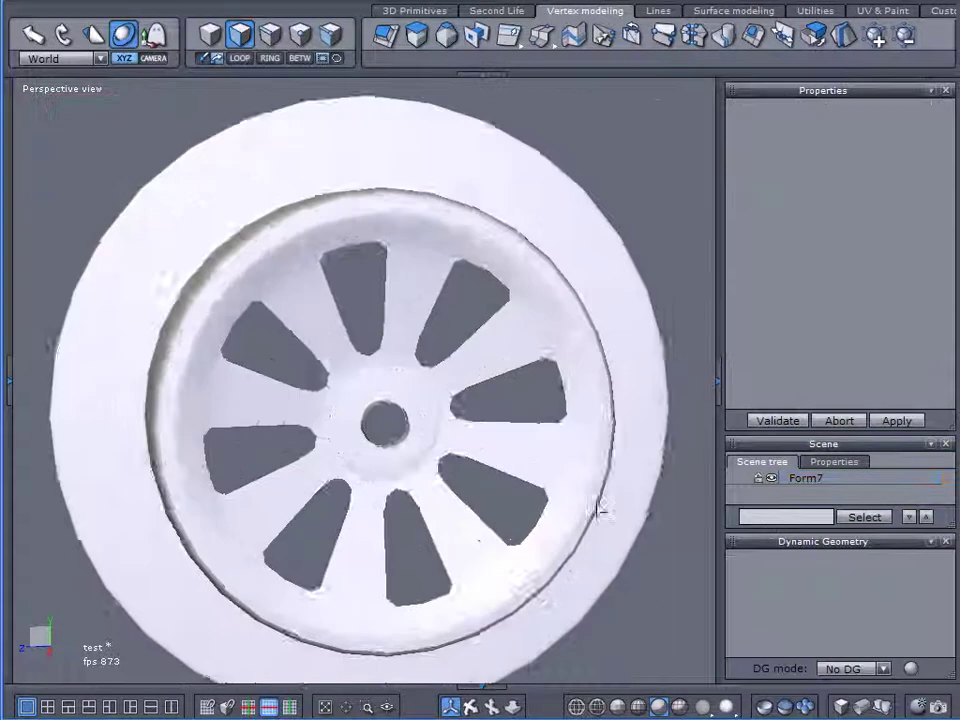
scroll(565, 485, down, 2)
middle_drag(549, 471, 413, 336)
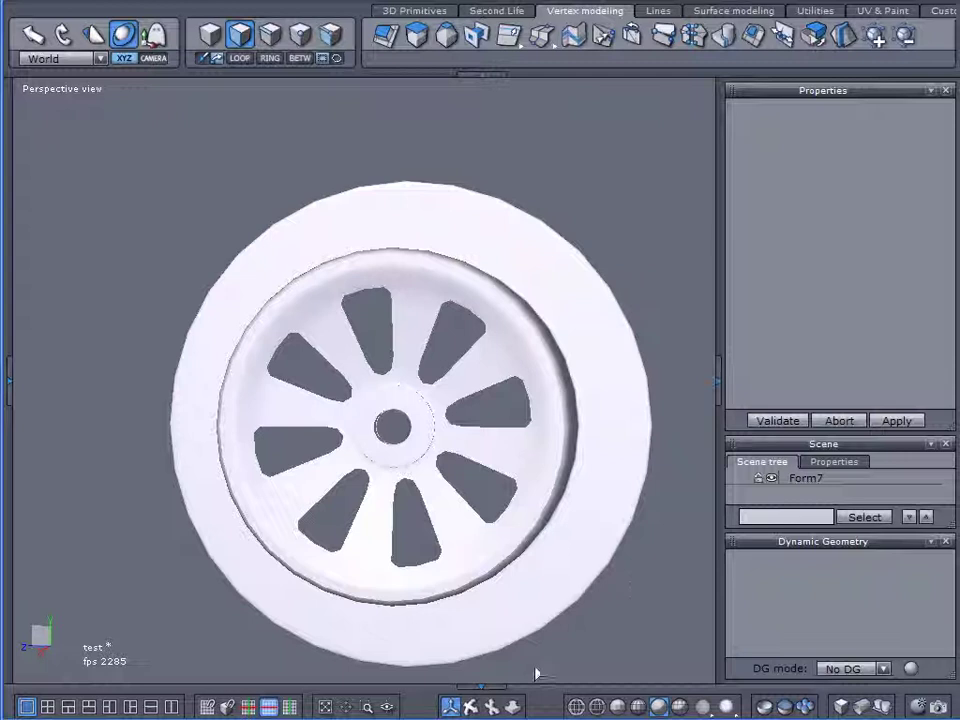
middle_drag(213, 558, 377, 405)
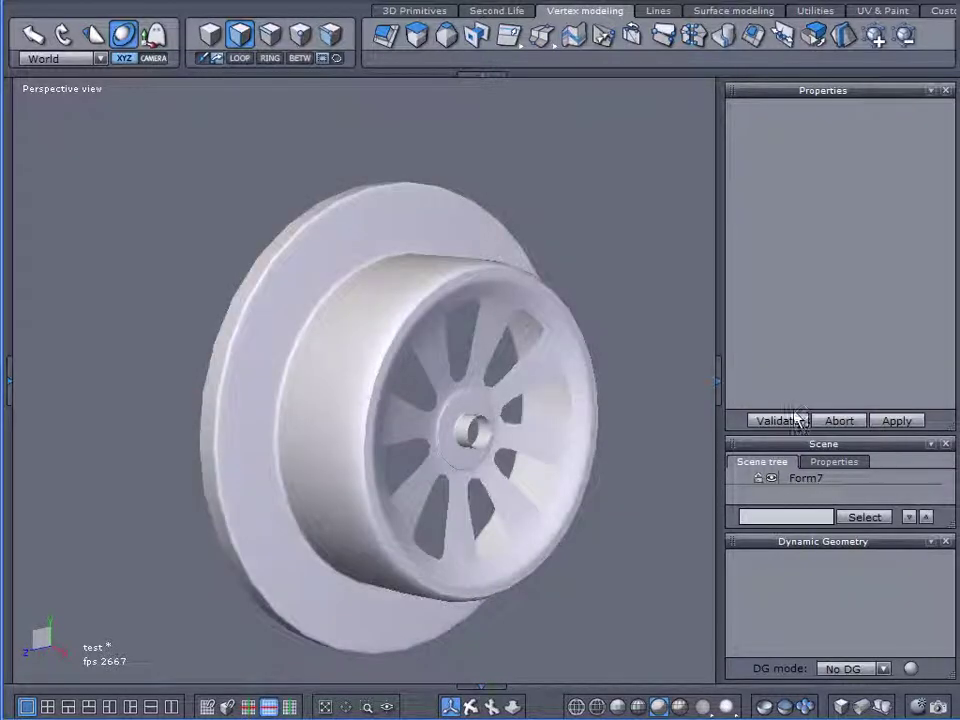
Apply smoothing level 1 again to the collapsed wheel, collapse it once more, and check the denser mesh unselected
click(795, 479)
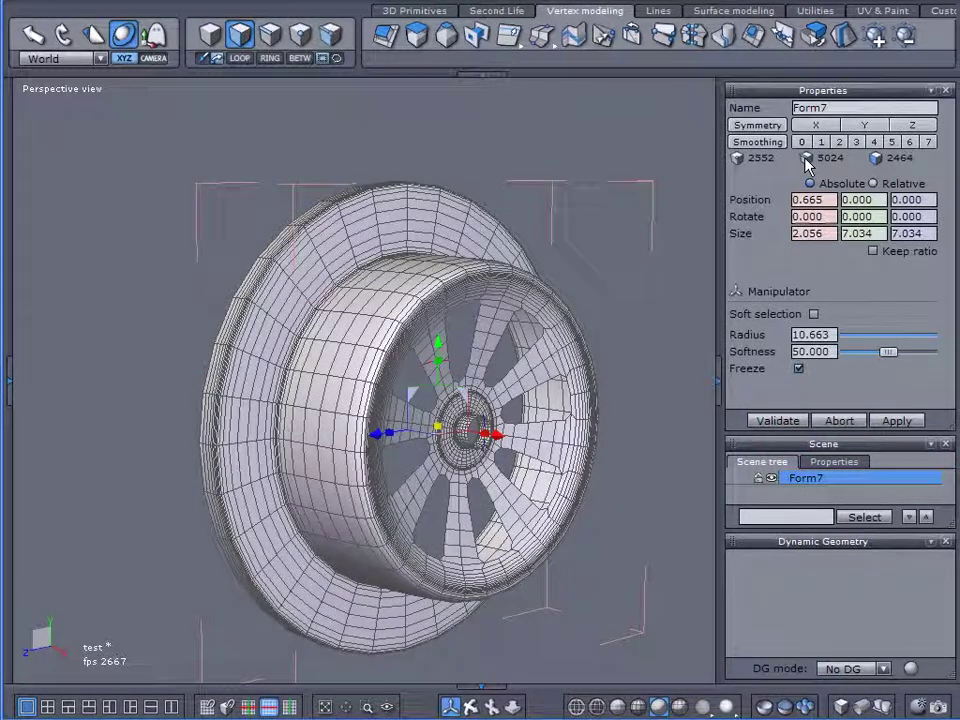
click(821, 142)
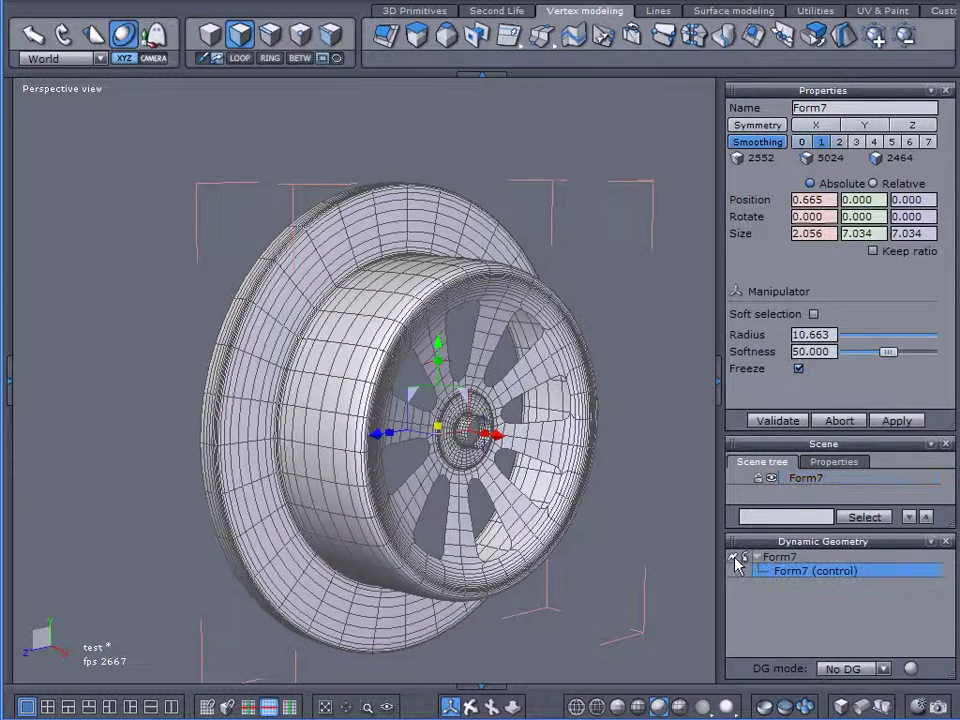
click(737, 562)
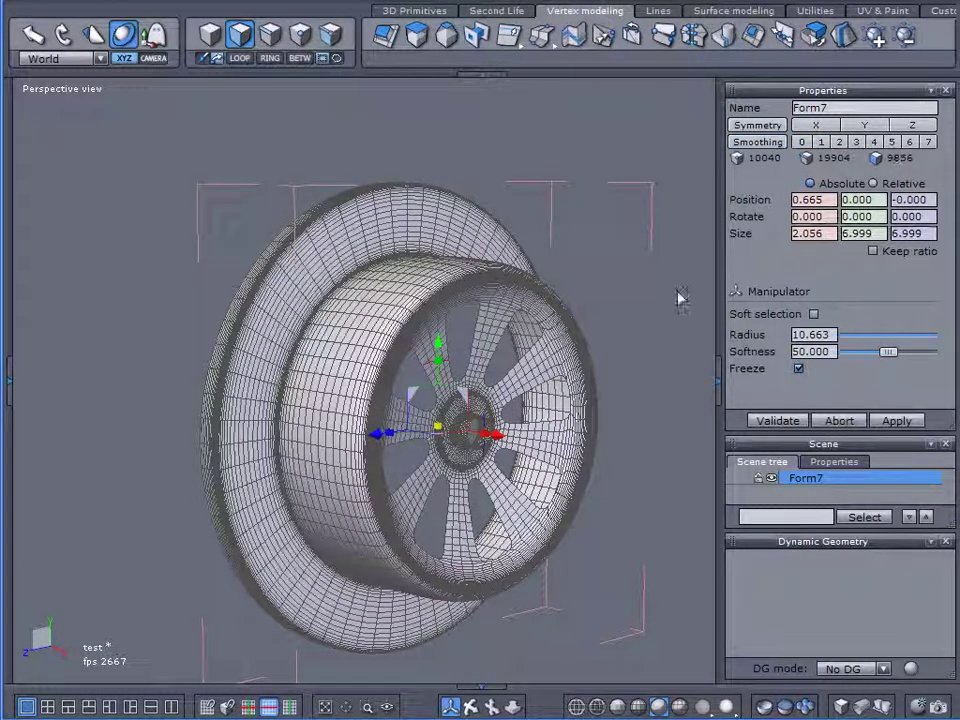
middle_drag(678, 294, 512, 290)
click(648, 500)
mouse_move(648, 500)
middle_down()
mouse_move(508, 452)
mouse_move(549, 428)
middle_up()
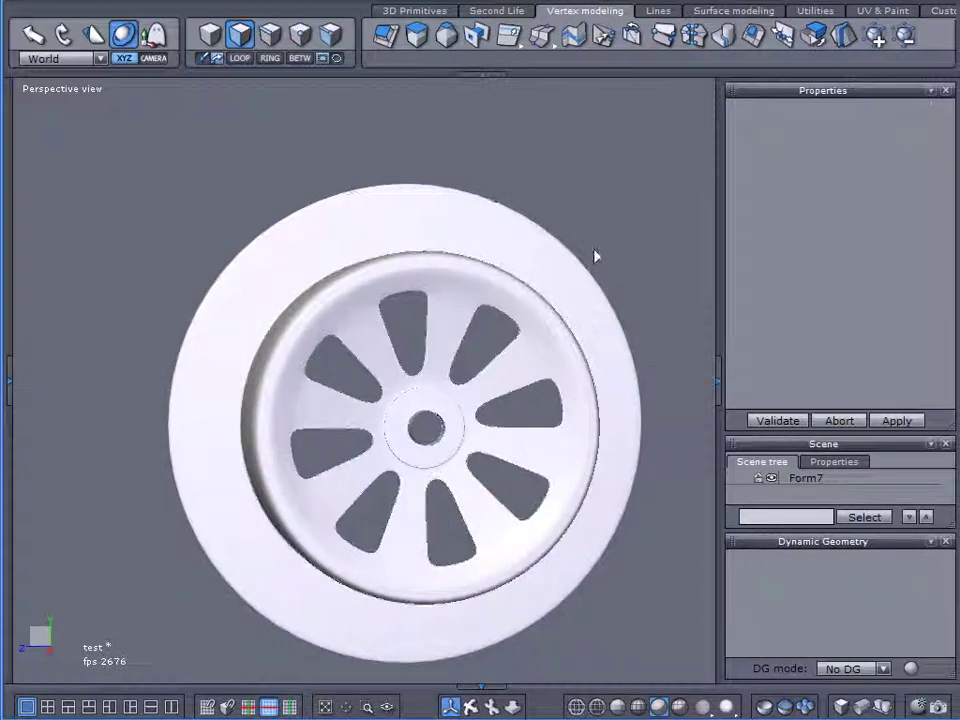
click(789, 478)
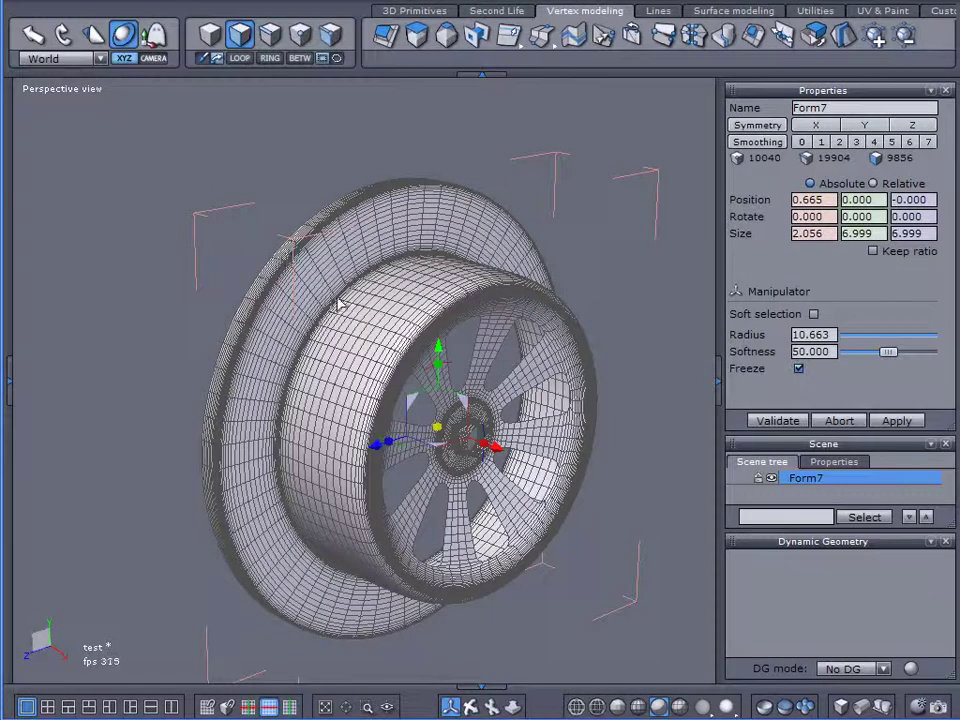
Undo both smoothing collapses to restore the wheel's control mesh and set its smoothing level to 0
key(ctrl+z)
key(ctrl+z)
key(ctrl+z)
click(339, 304)
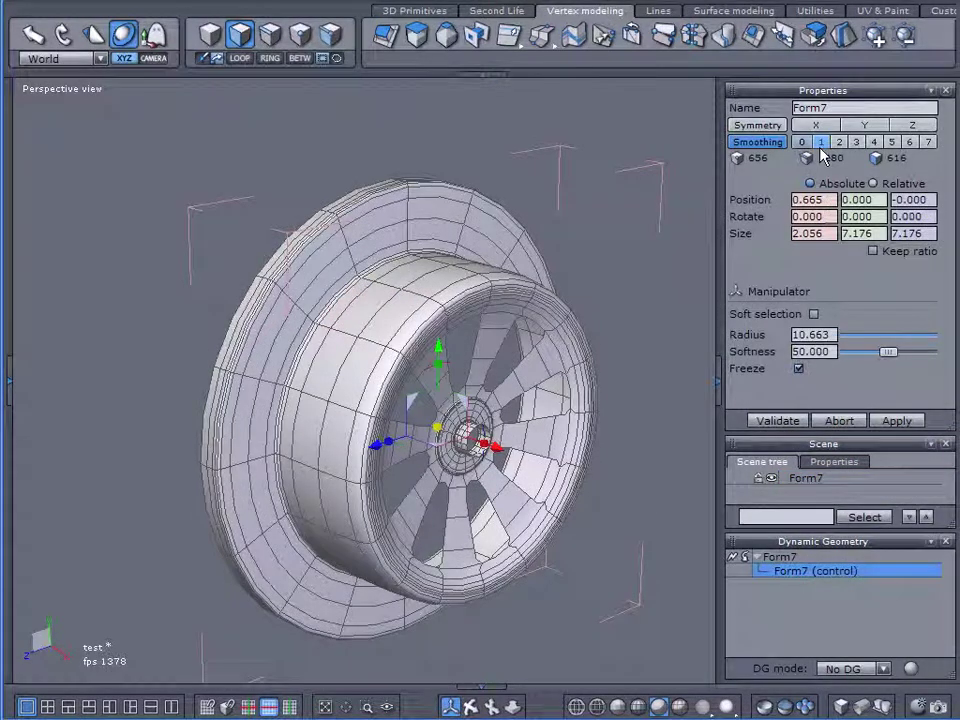
click(806, 144)
middle_drag(616, 301, 548, 270)
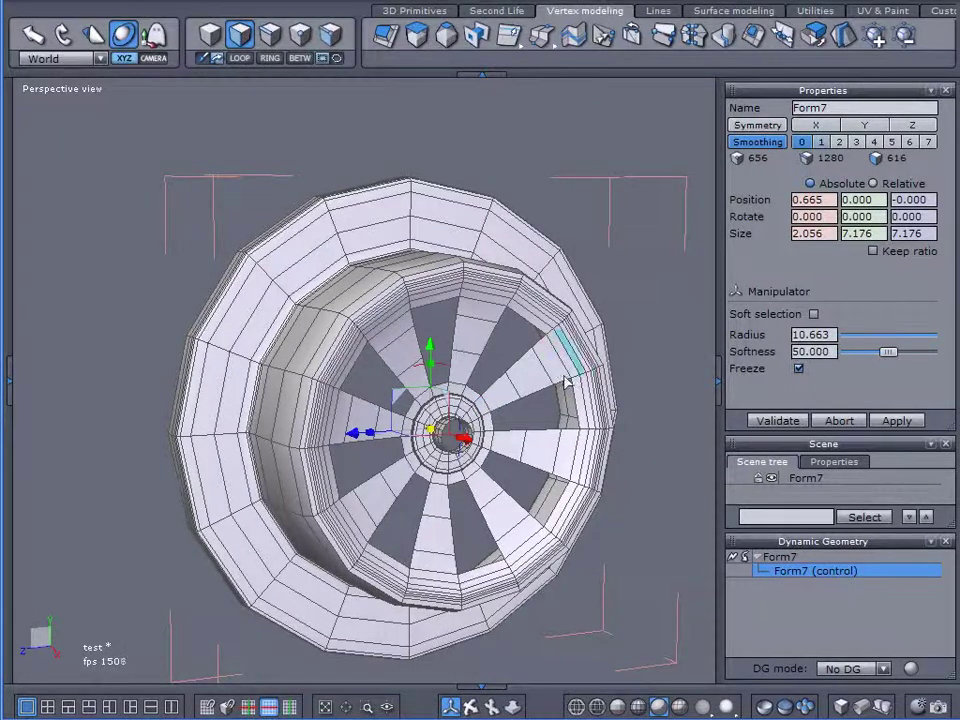
middle_drag(508, 418, 416, 412)
scroll(418, 410, down, 4)
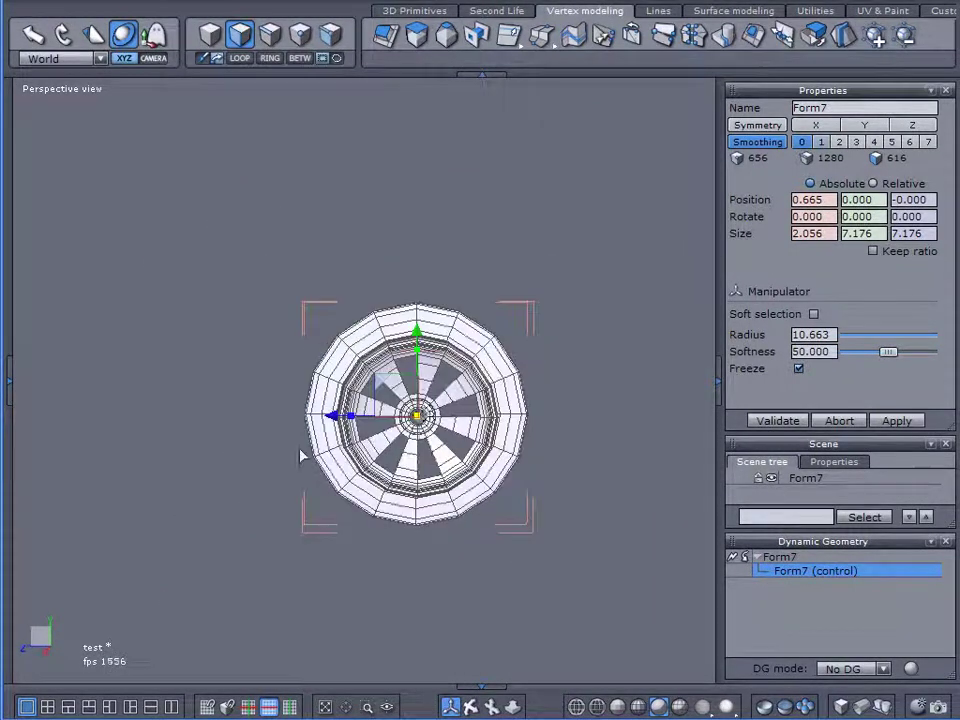
Create a flat grid primitive in the empty space beside the wheel with 20 divisions in U and 20 in V
middle_drag(300, 456, 630, 446)
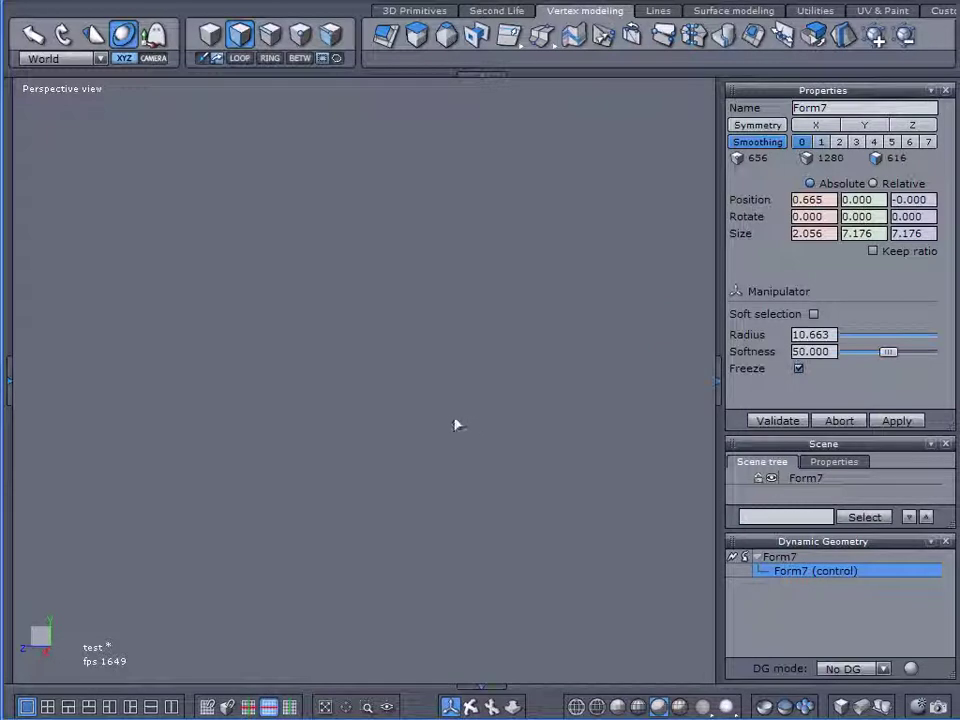
click(447, 13)
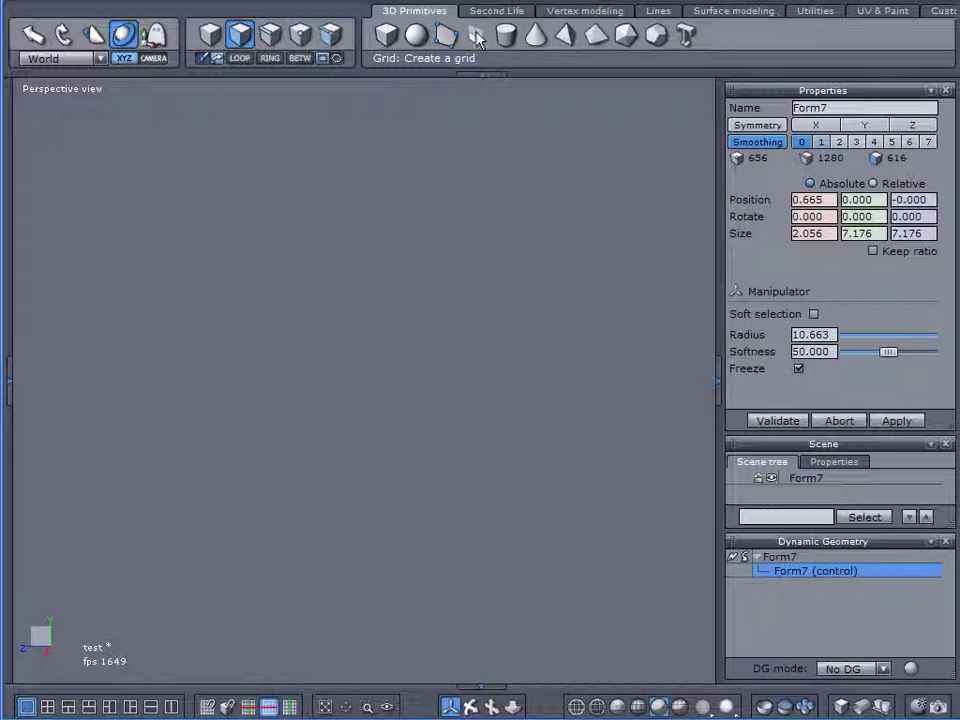
click(477, 33)
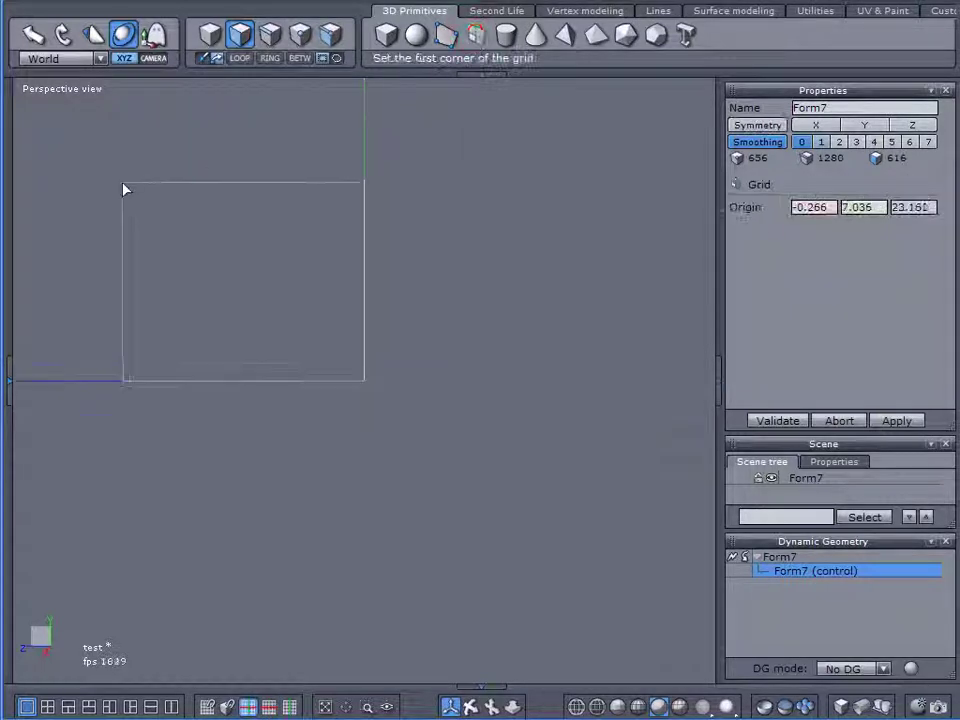
click(123, 177)
click(175, 231)
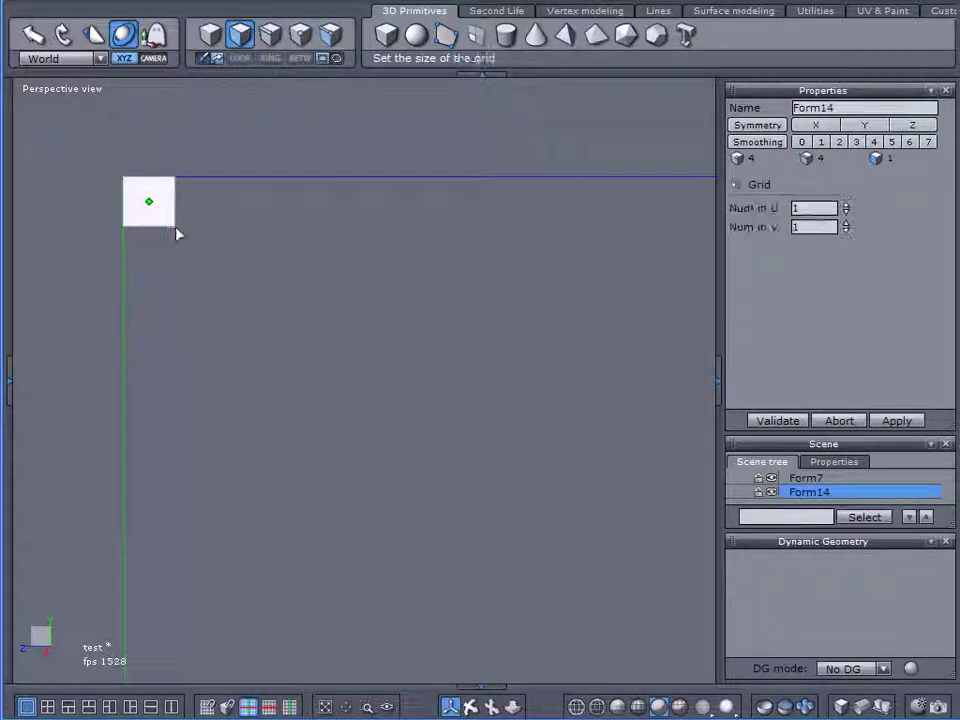
click(761, 208)
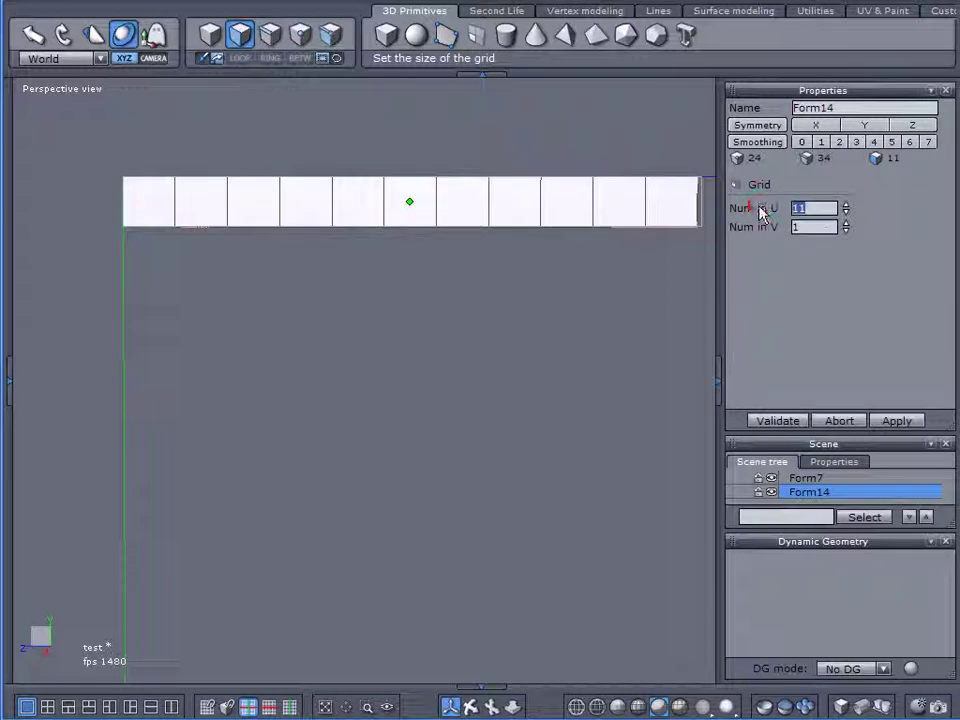
text(20)
click(792, 227)
text(20)
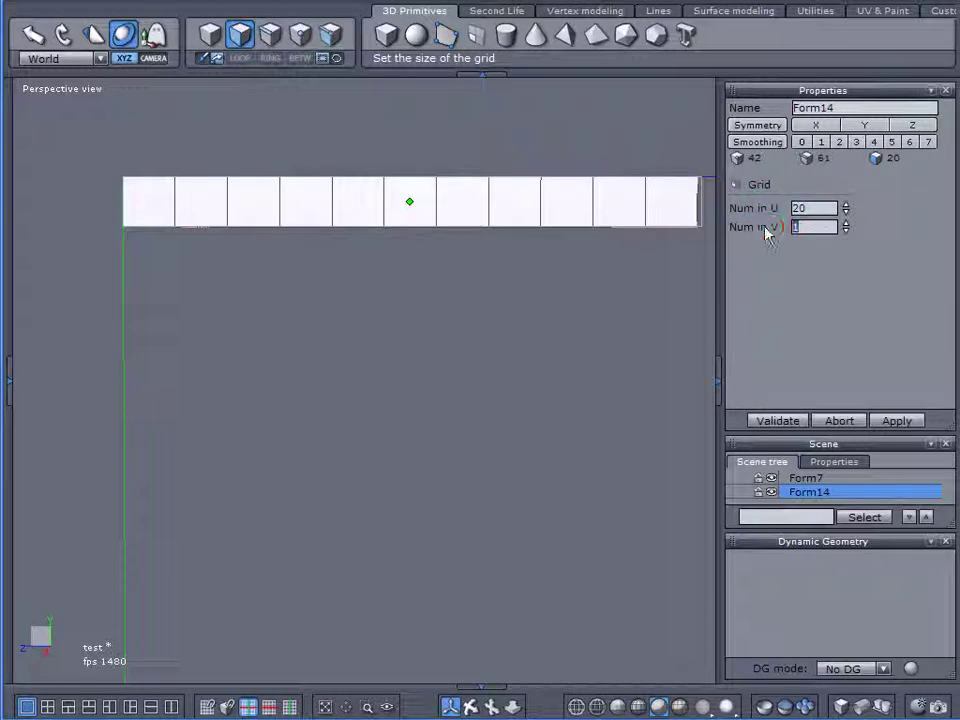
click(777, 421)
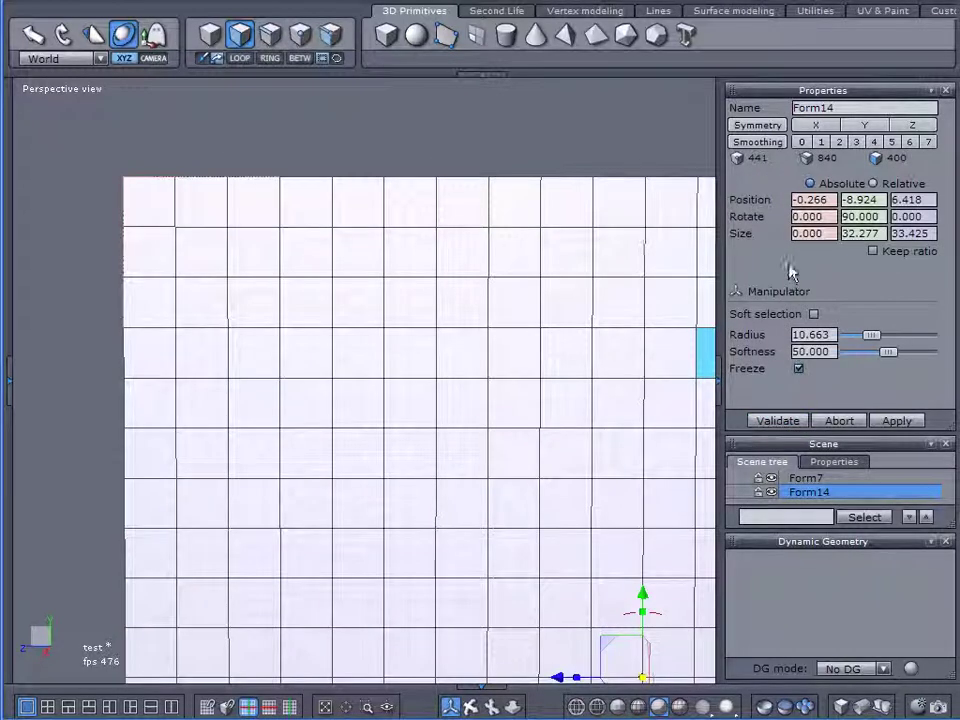
Set the grid's Y and Z sizes to 33
click(863, 233)
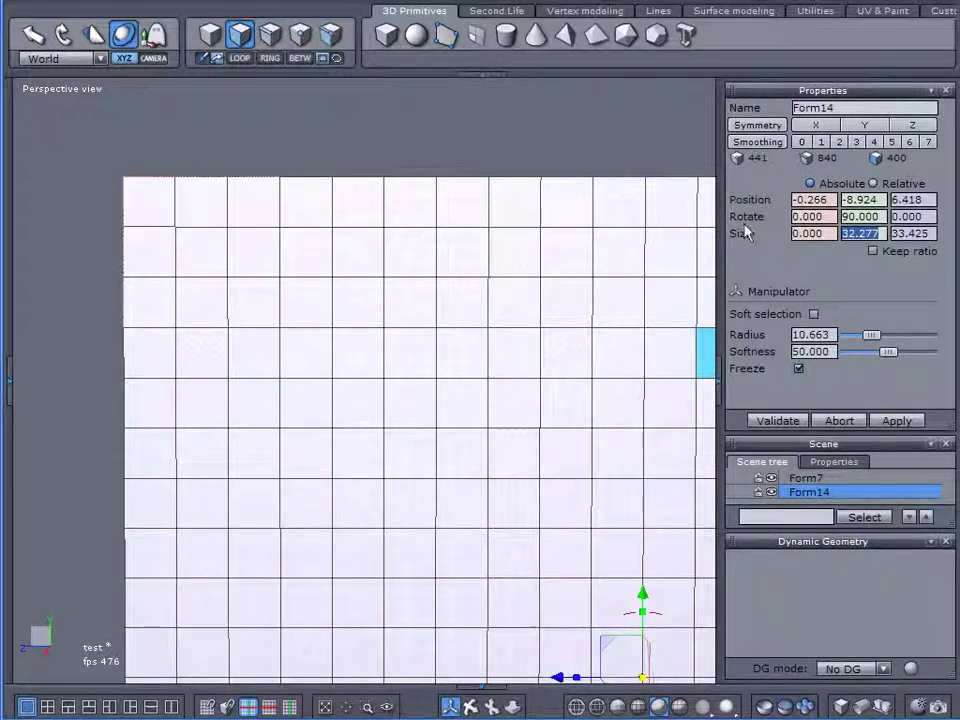
text(33)
key(Return)
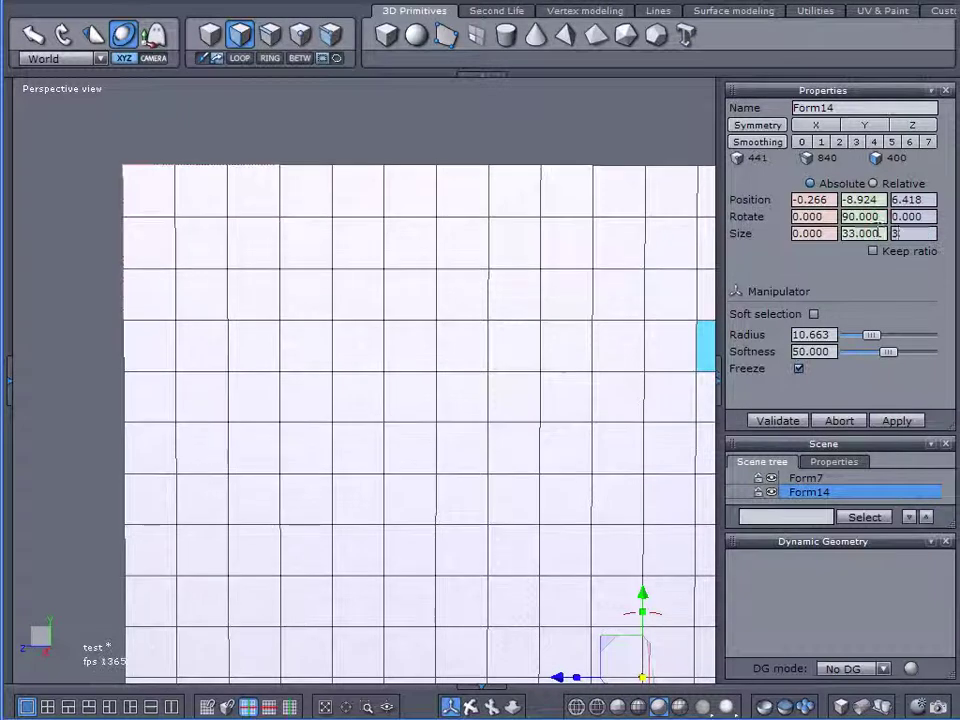
Hide the wheel so only the grid shows, and enlarge the scene tree area
scroll(530, 335, down, 2)
middle_drag(548, 366, 371, 293)
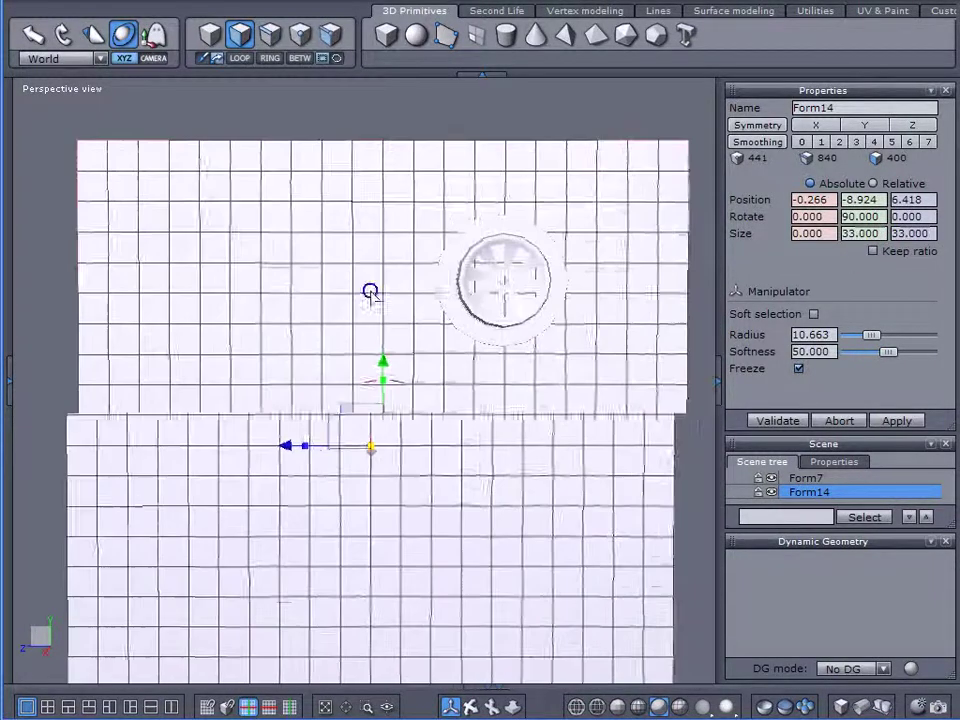
scroll(372, 294, down, 2)
click(772, 478)
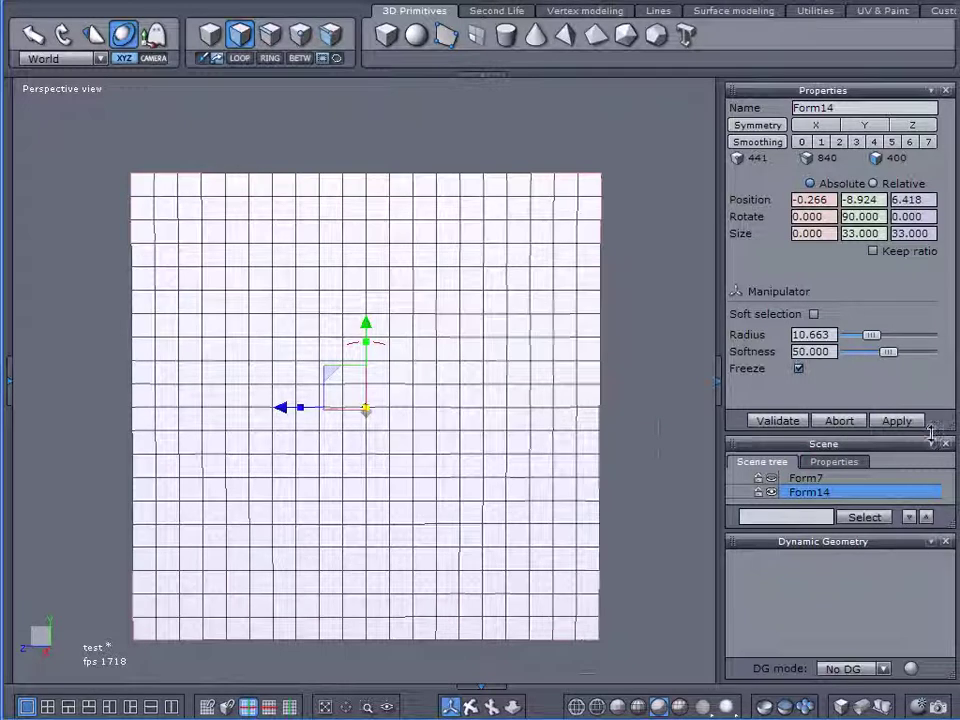
drag(931, 436, 933, 351)
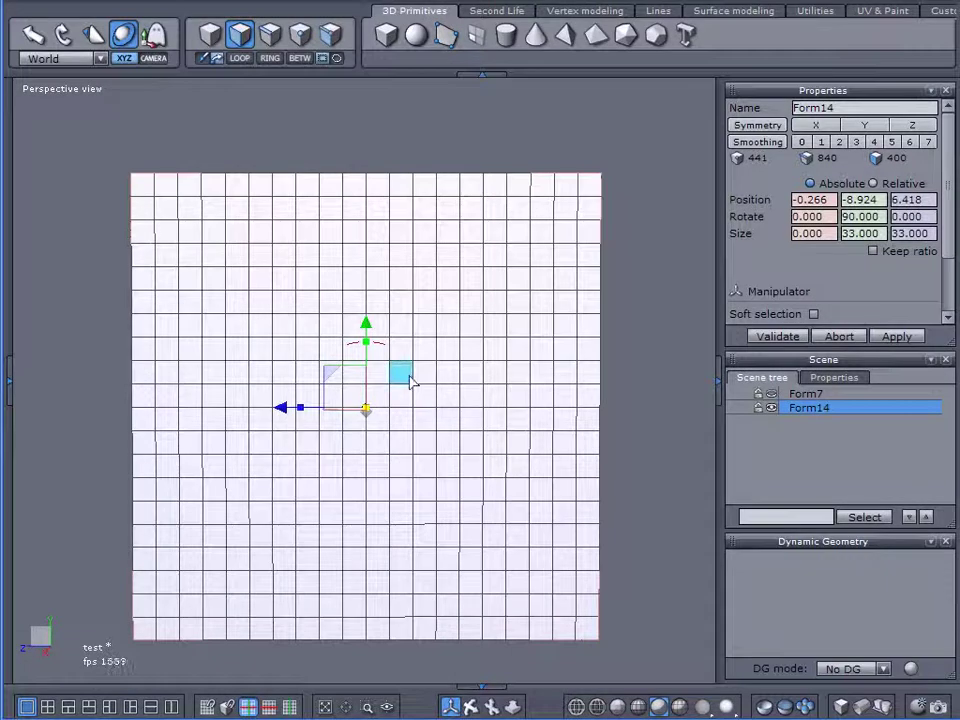
Examine the flat grid's facet count and surface from several angles, both selected and unselected, and check a single facet
middle_drag(422, 467, 572, 400)
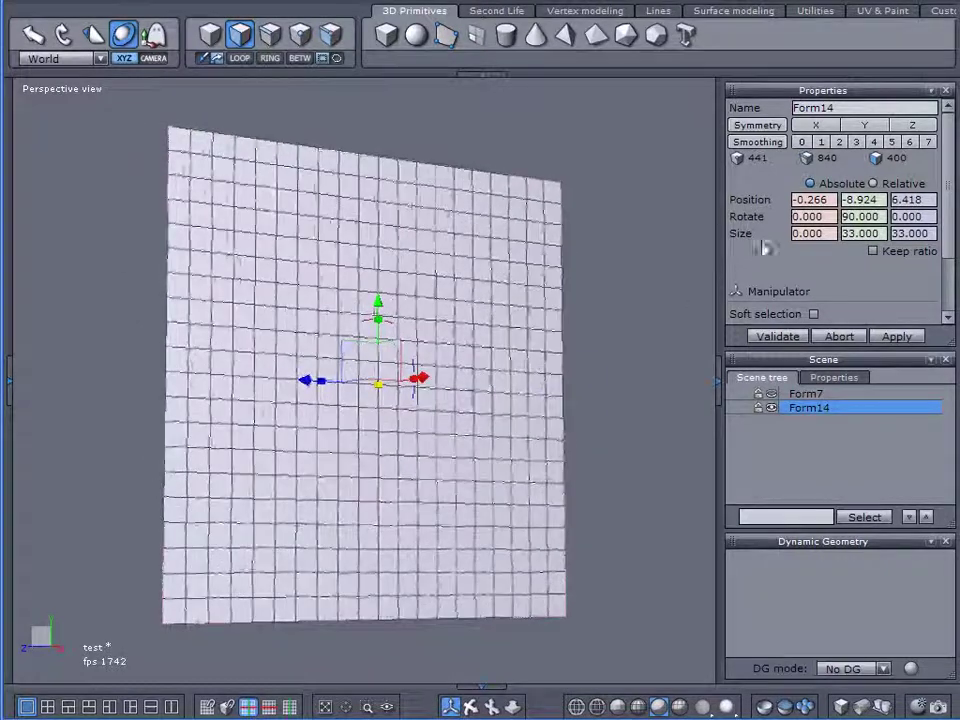
mouse_move(881, 173)
mouse_down()
mouse_move(927, 154)
mouse_move(868, 157)
mouse_move(905, 158)
mouse_up()
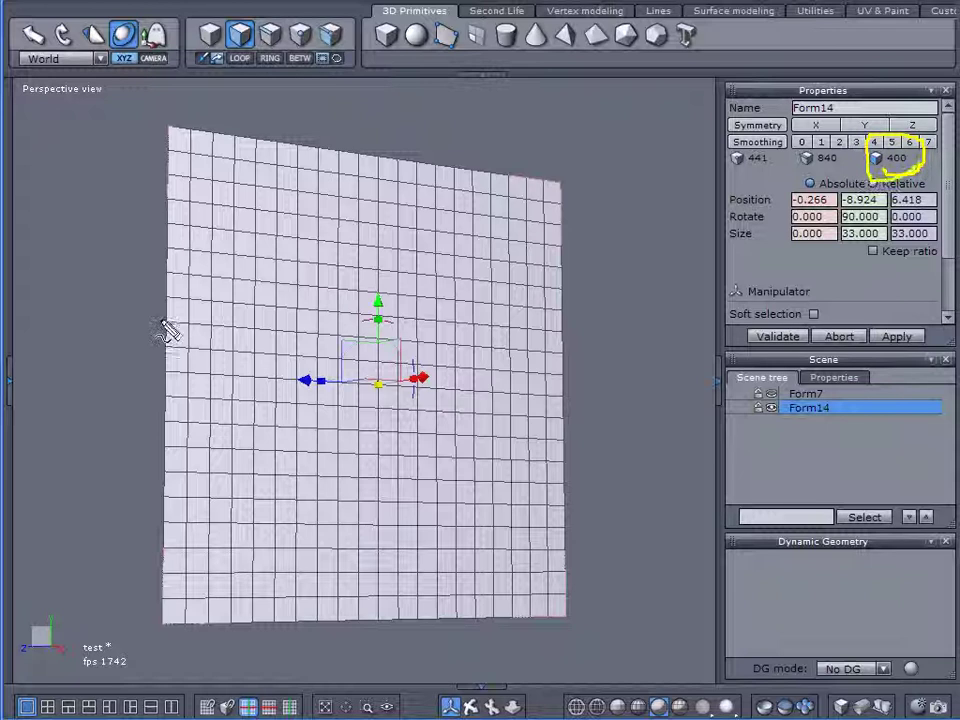
key(Escape)
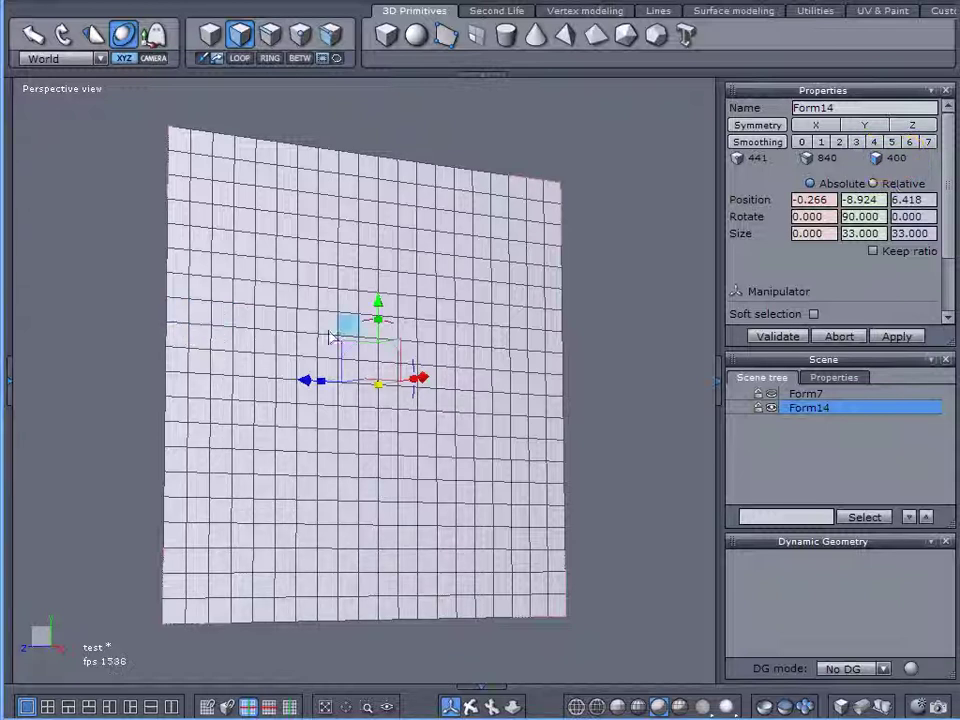
middle_drag(521, 336, 466, 268)
click(798, 445)
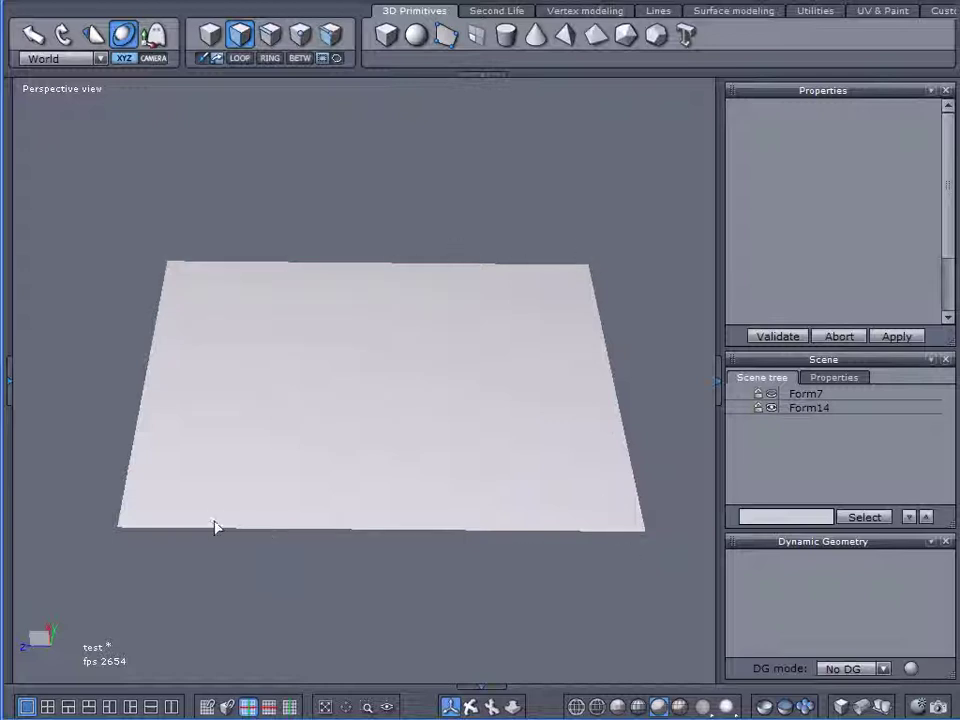
click(800, 408)
middle_drag(193, 375, 323, 457)
click(299, 270)
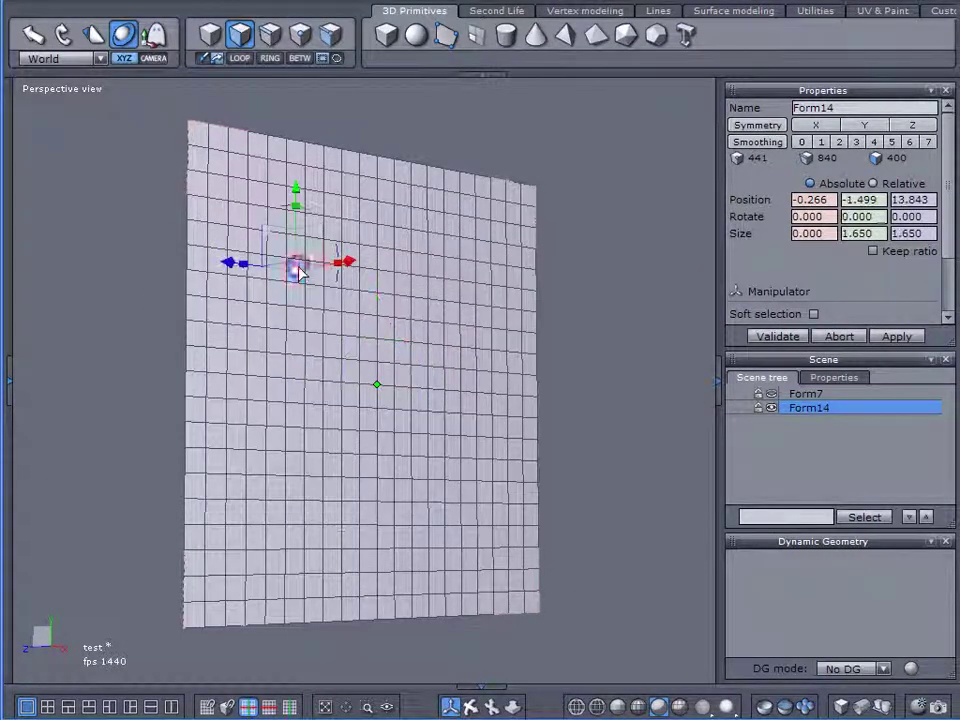
middle_drag(611, 379, 488, 330)
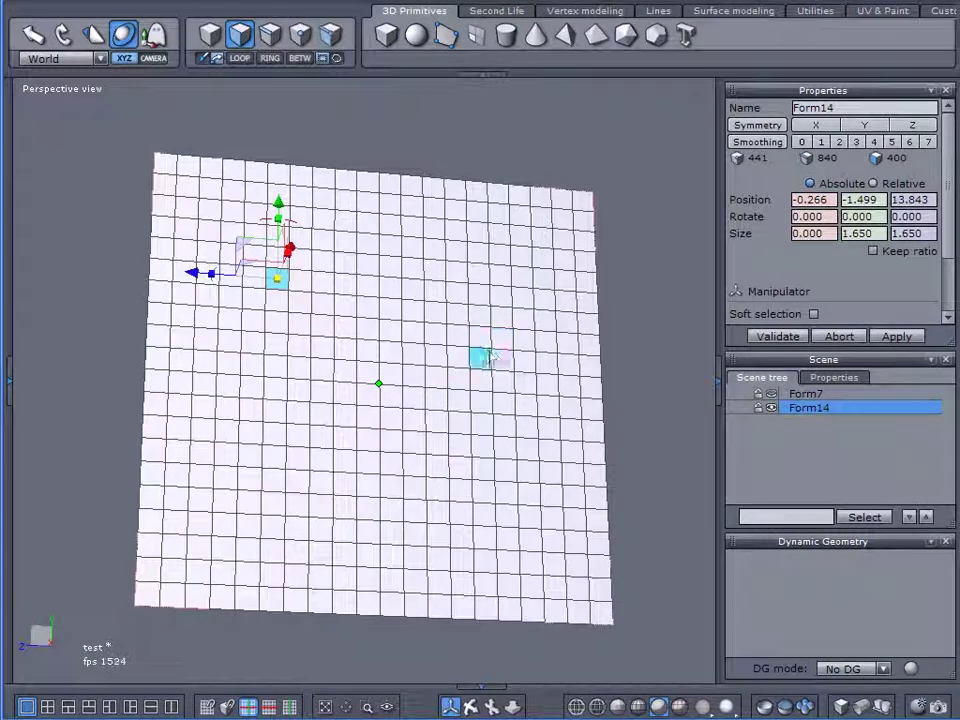
click(824, 446)
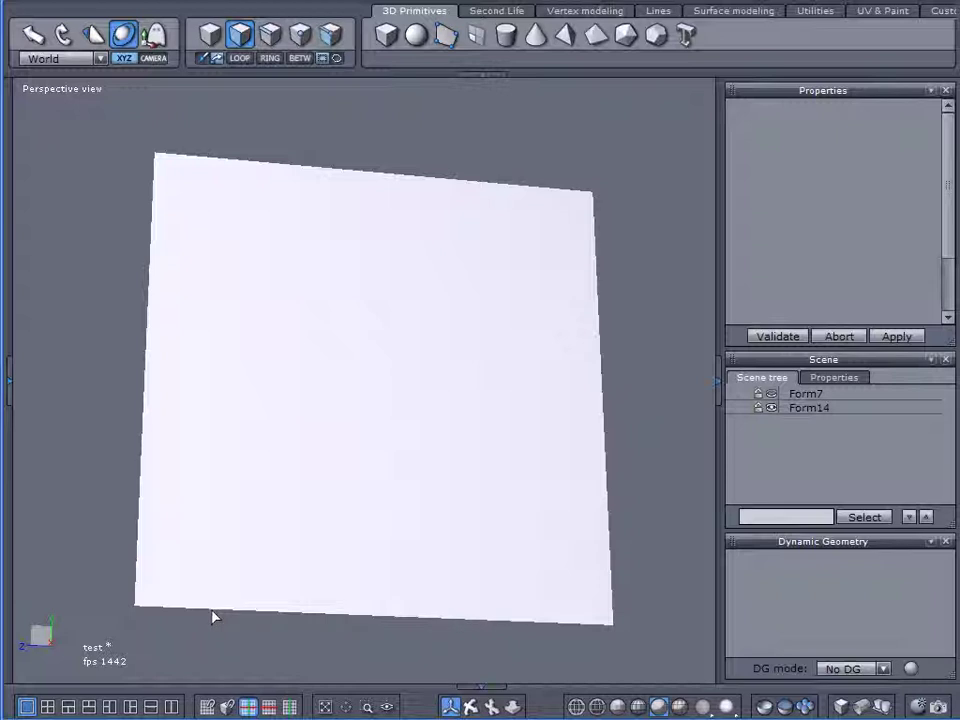
click(789, 410)
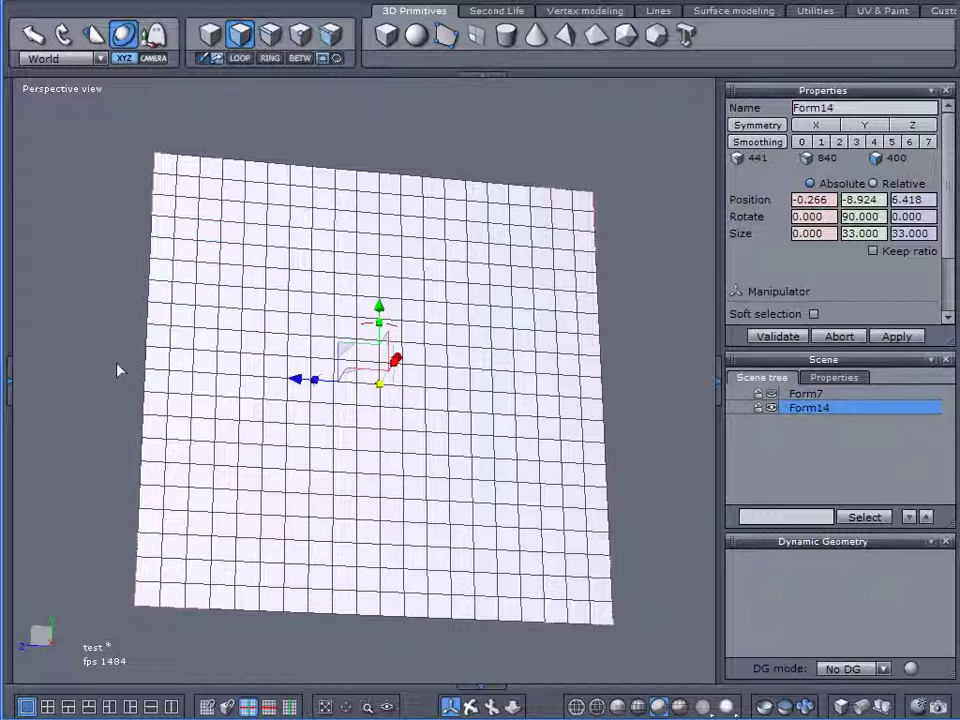
alt+drag(117, 362, 75, 441)
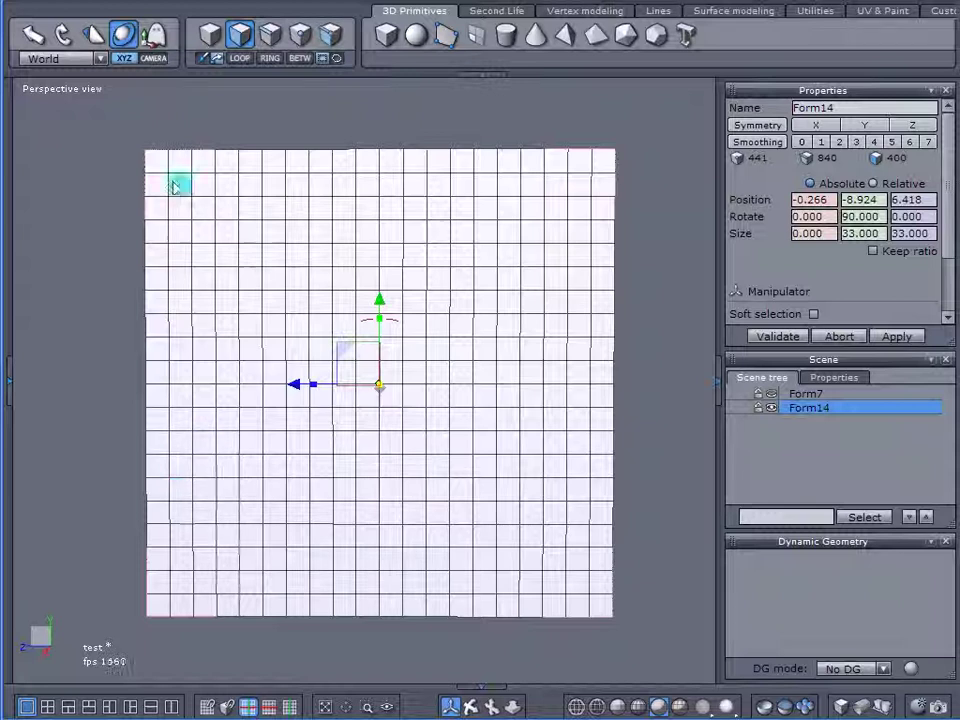
click(268, 40)
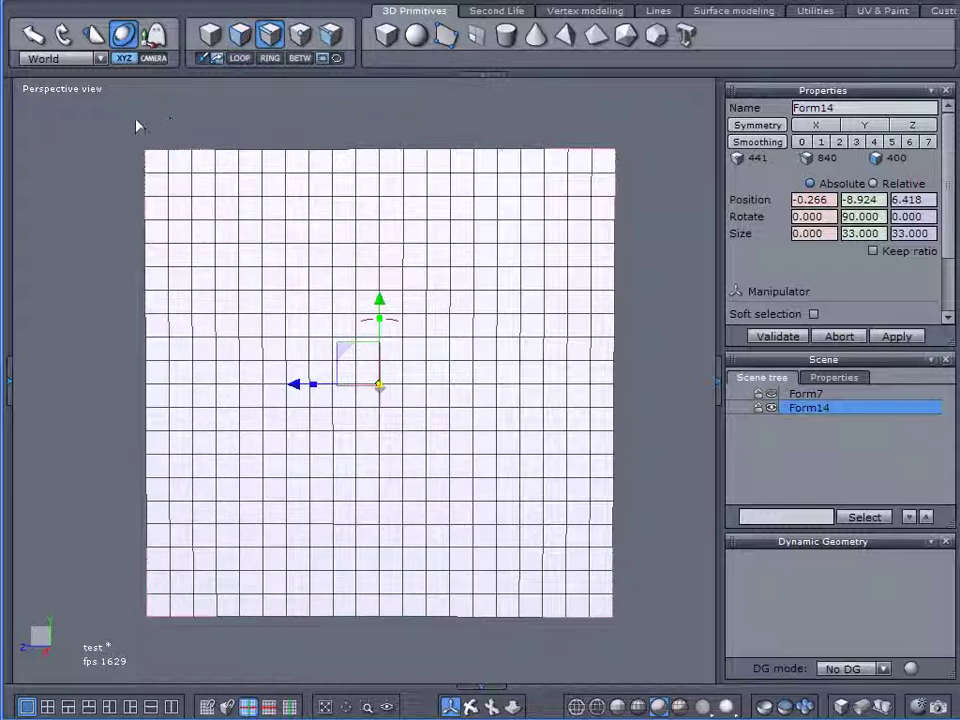
click(240, 38)
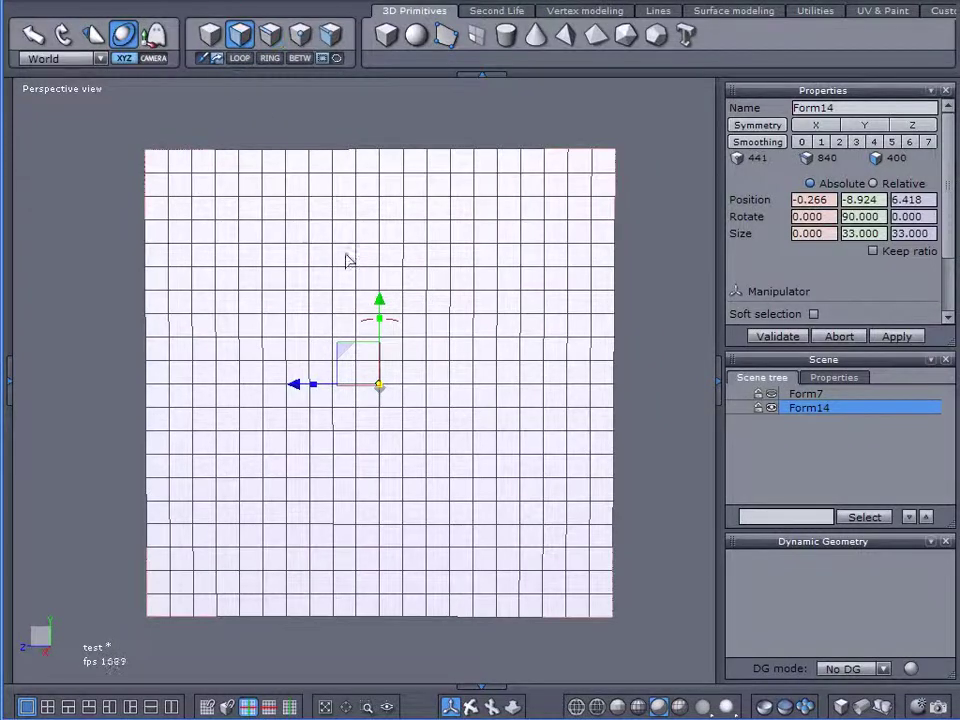
right_drag(346, 260, 429, 249)
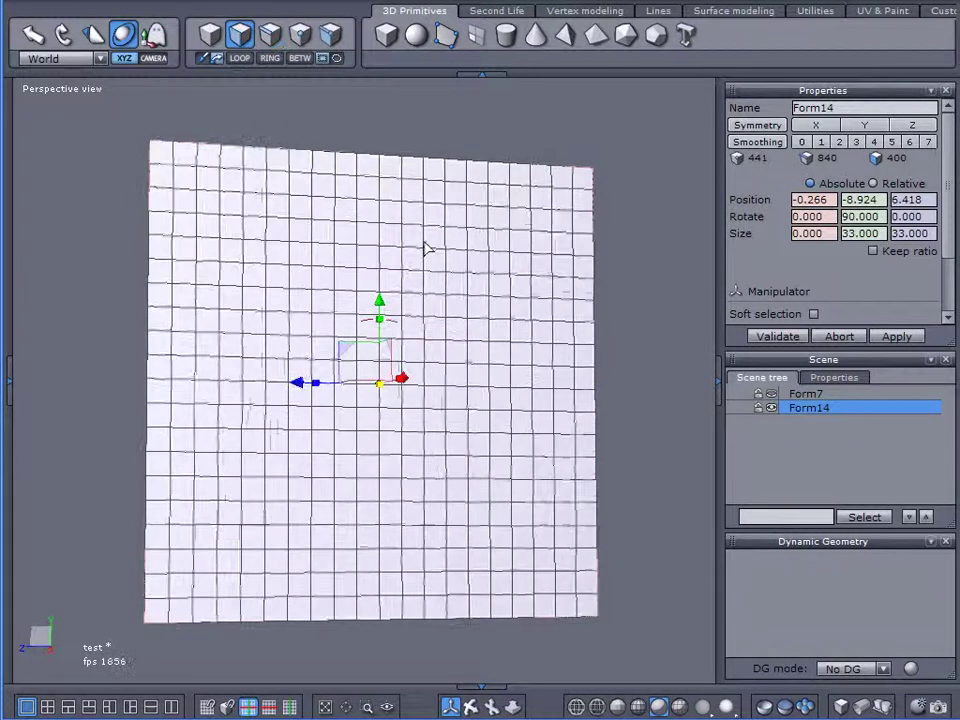
Merge all coplanar facets of the whole grid into a single facet and select the resulting face to check it
click(816, 10)
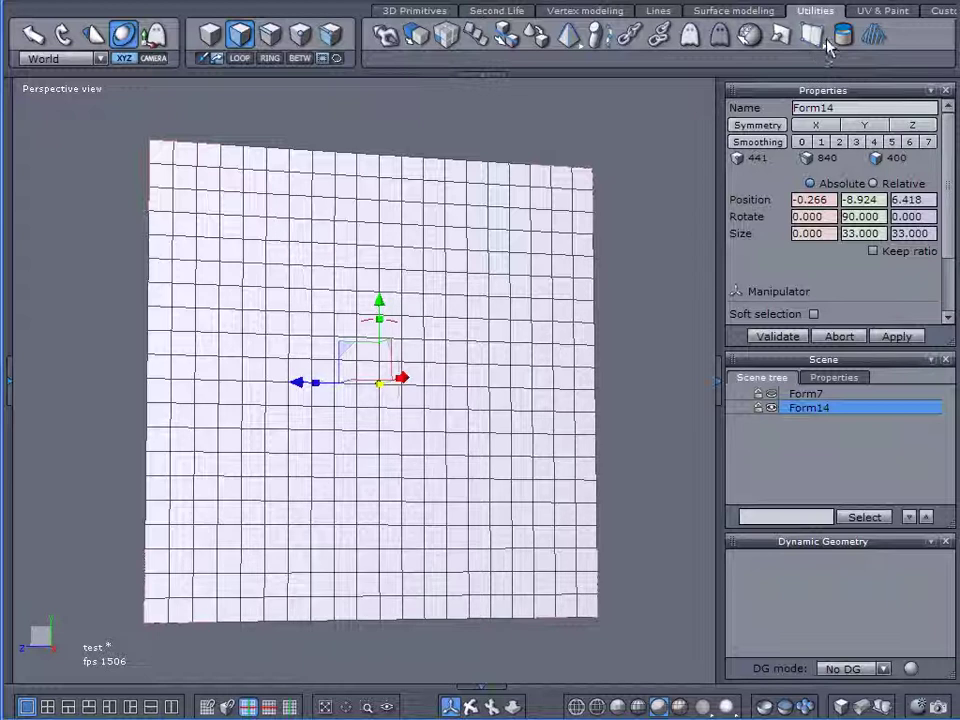
click(816, 38)
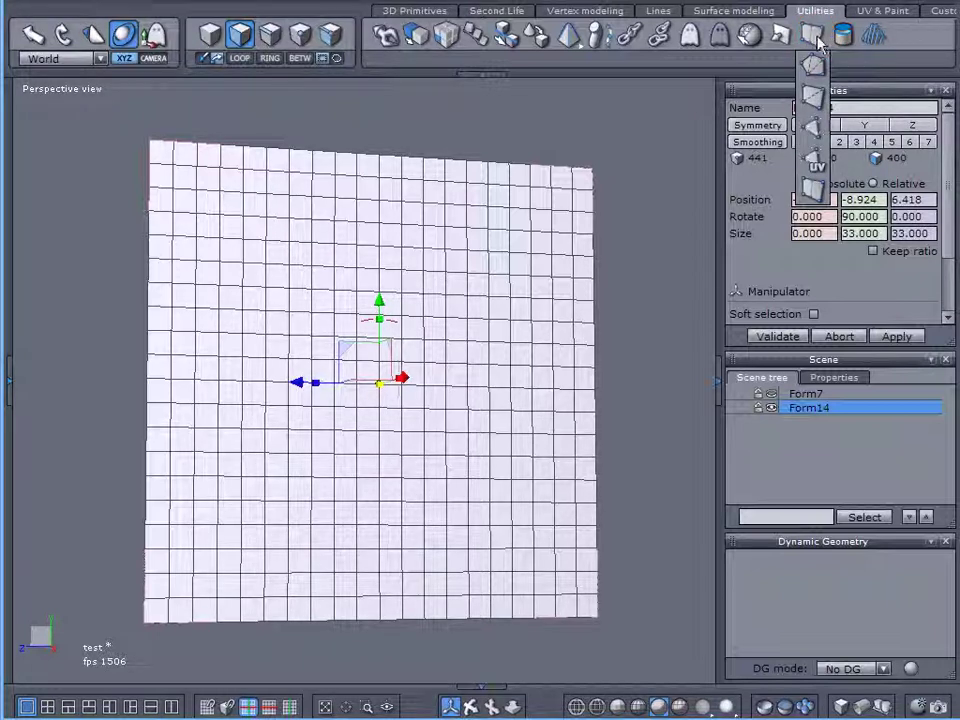
click(813, 190)
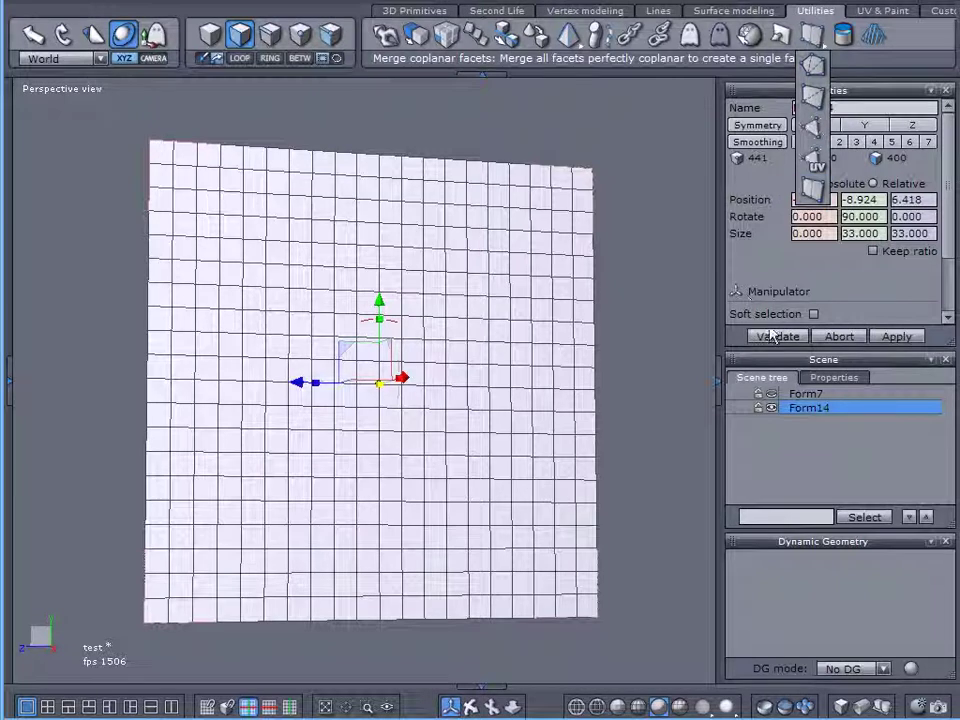
click(800, 408)
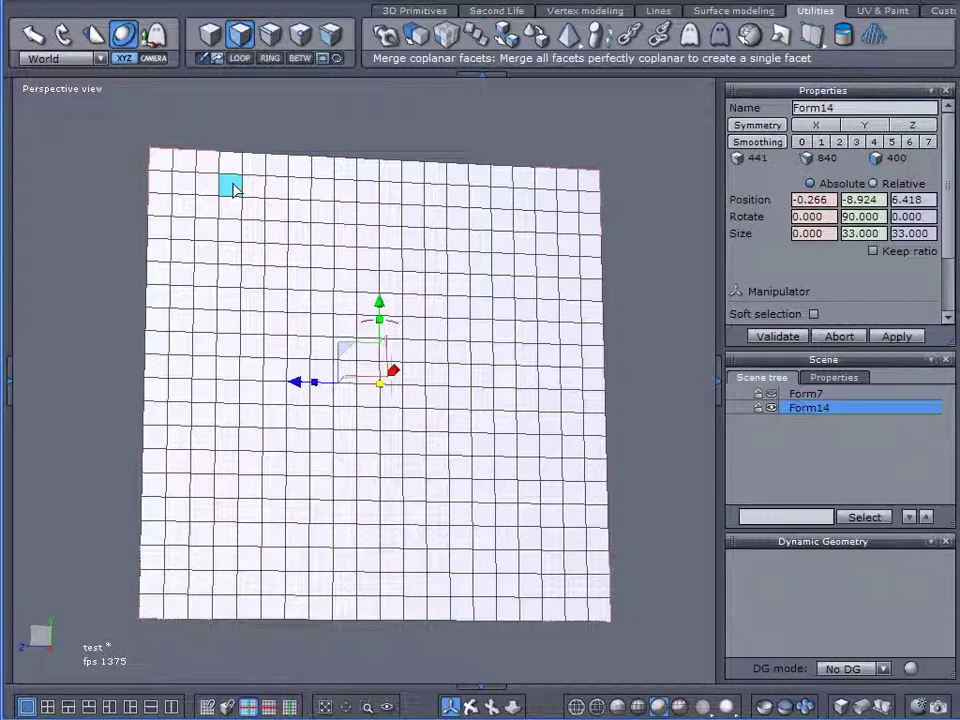
click(232, 189)
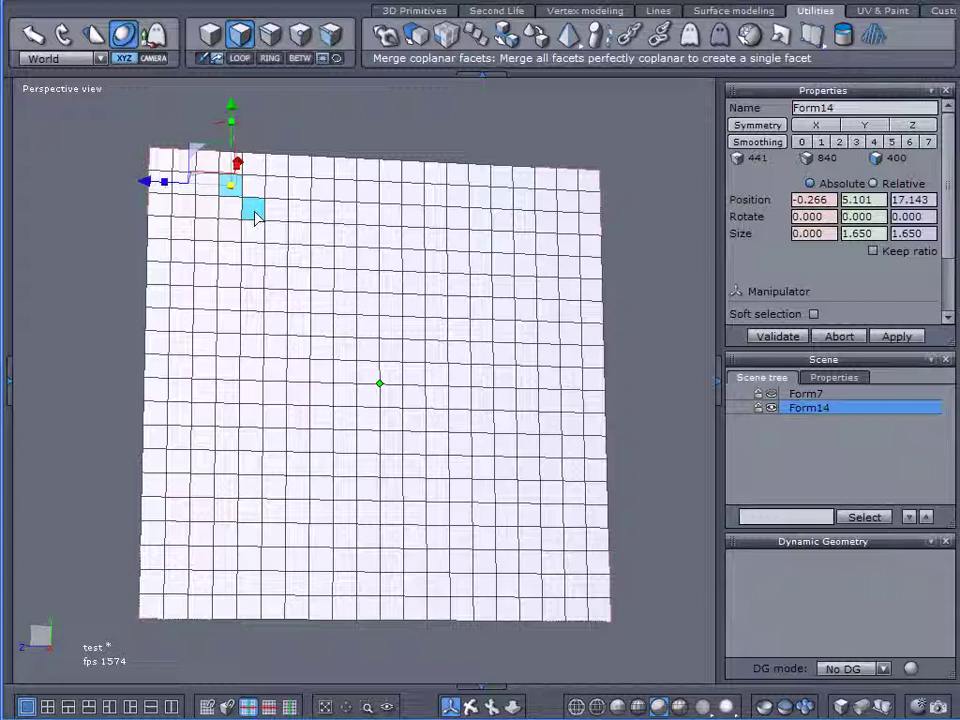
click(660, 199)
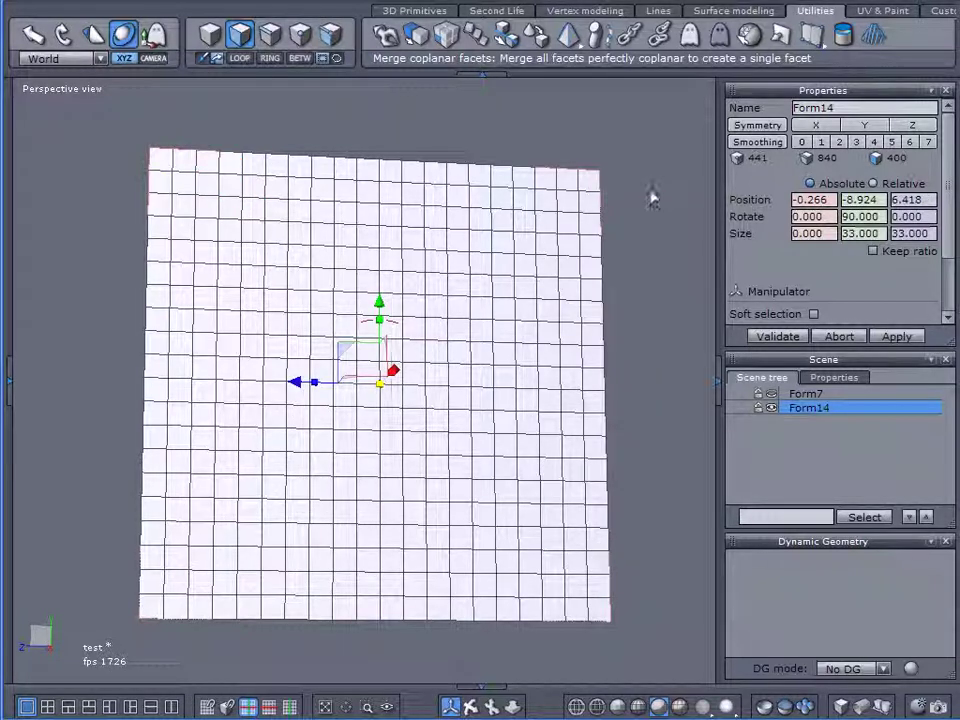
click(812, 42)
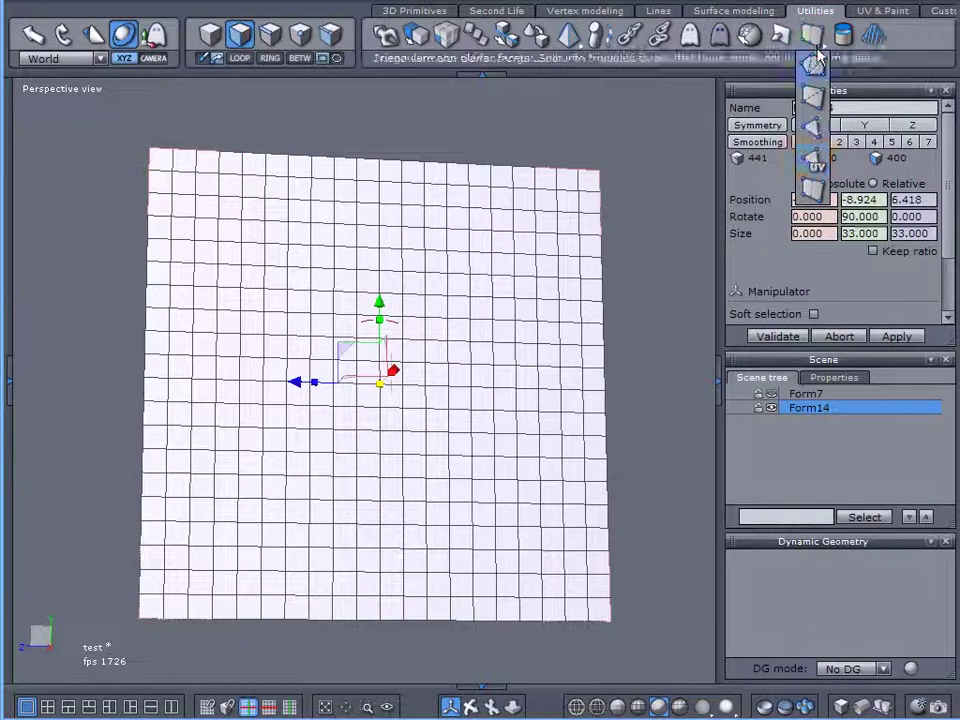
click(813, 192)
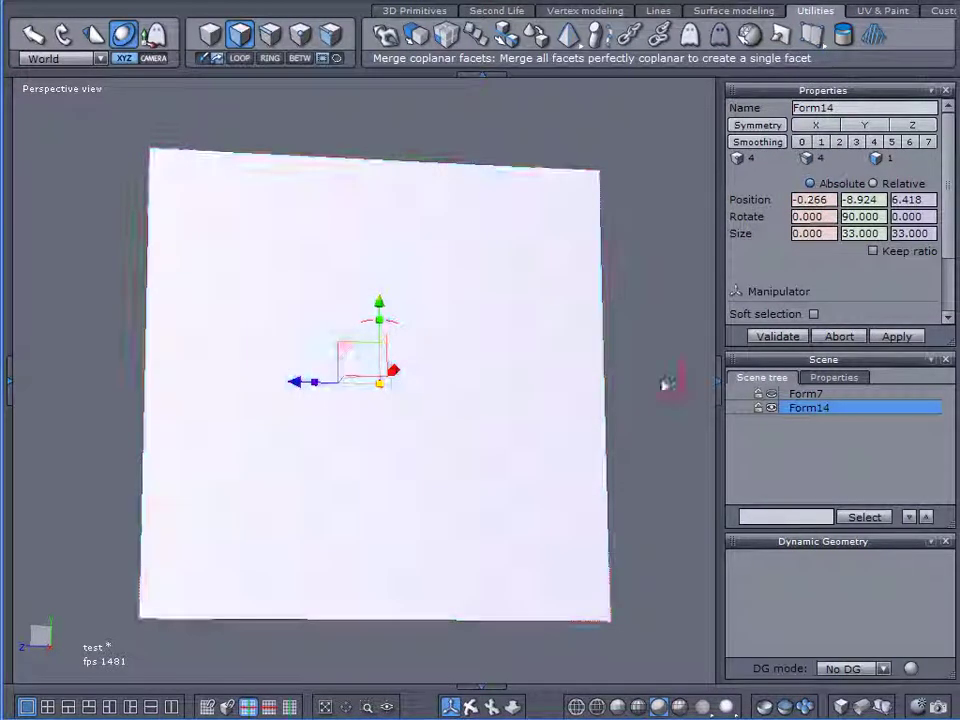
click(488, 364)
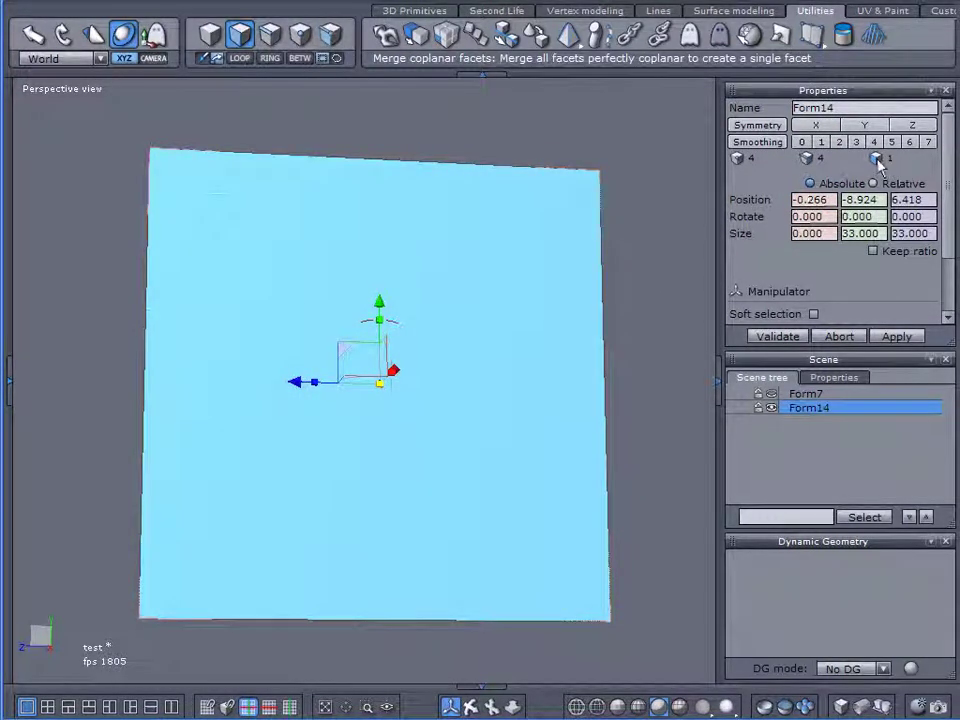
View the merged plane unselected, and undo the coplanar facet merge
click(784, 439)
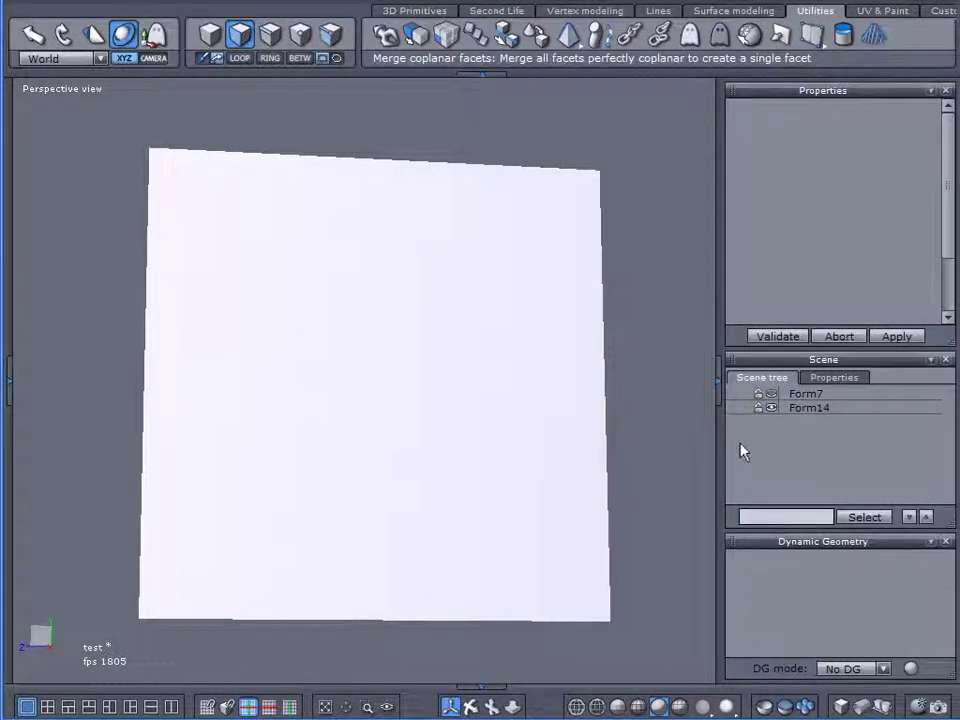
key(ctrl+z)
key(ctrl+z)
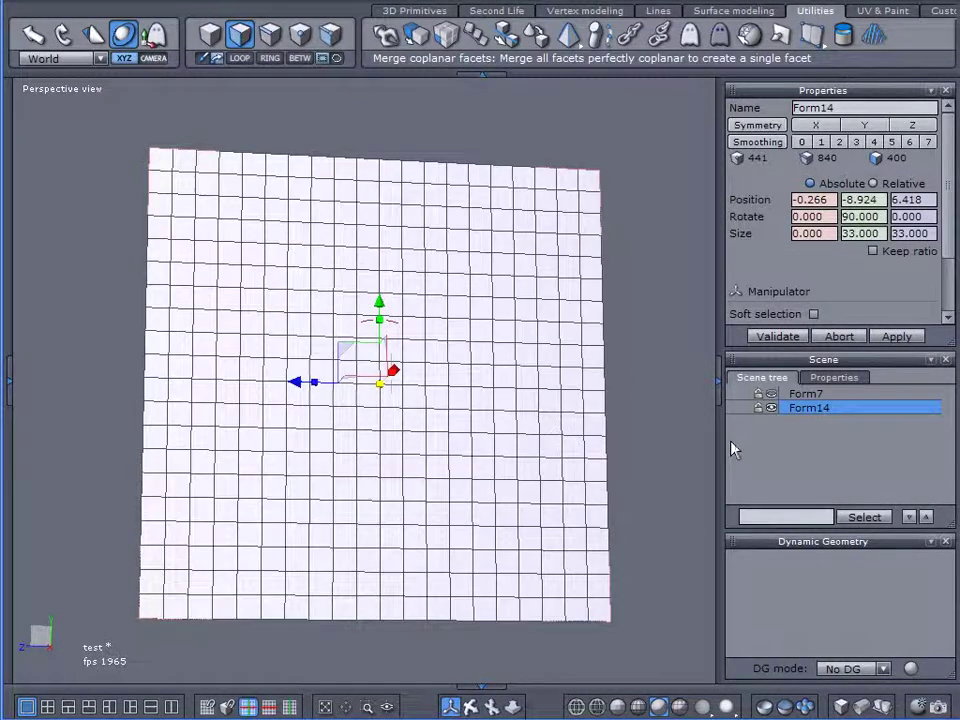
Select all edges of the grid's upper eight rows and tilt them about the grid's width axis to fold the grid
alt+drag(532, 405, 450, 415)
click(269, 35)
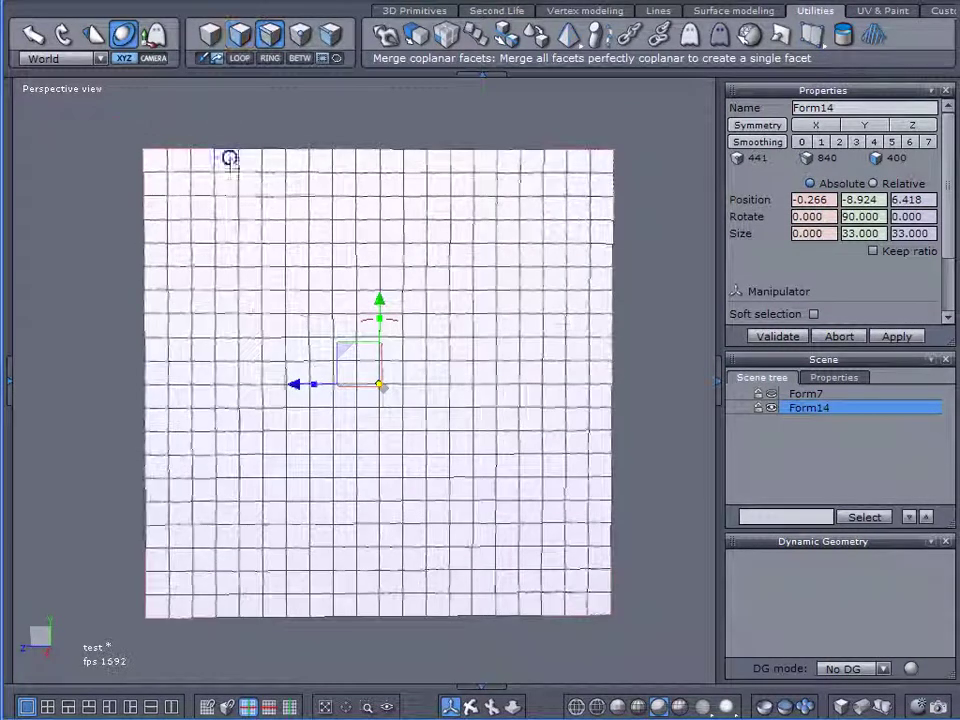
drag(125, 118, 641, 336)
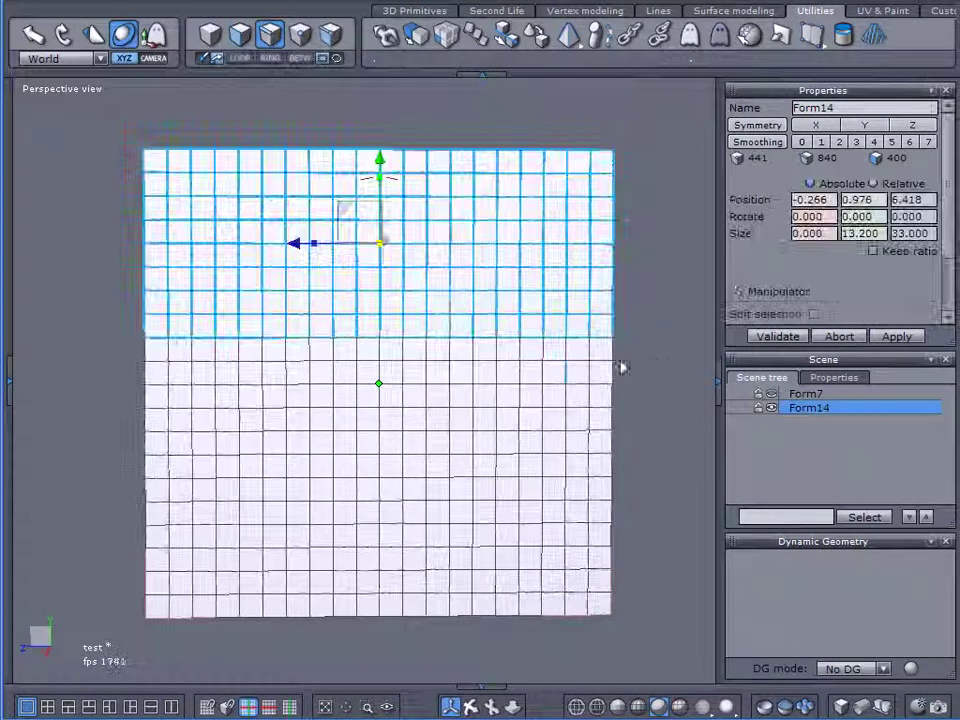
middle_drag(621, 364, 395, 205)
drag(384, 185, 372, 185)
key(ctrl+z)
scroll(403, 297, up, 2)
middle_drag(403, 297, 460, 335)
drag(422, 215, 377, 215)
middle_drag(399, 225, 396, 313)
middle_drag(392, 185, 214, 253)
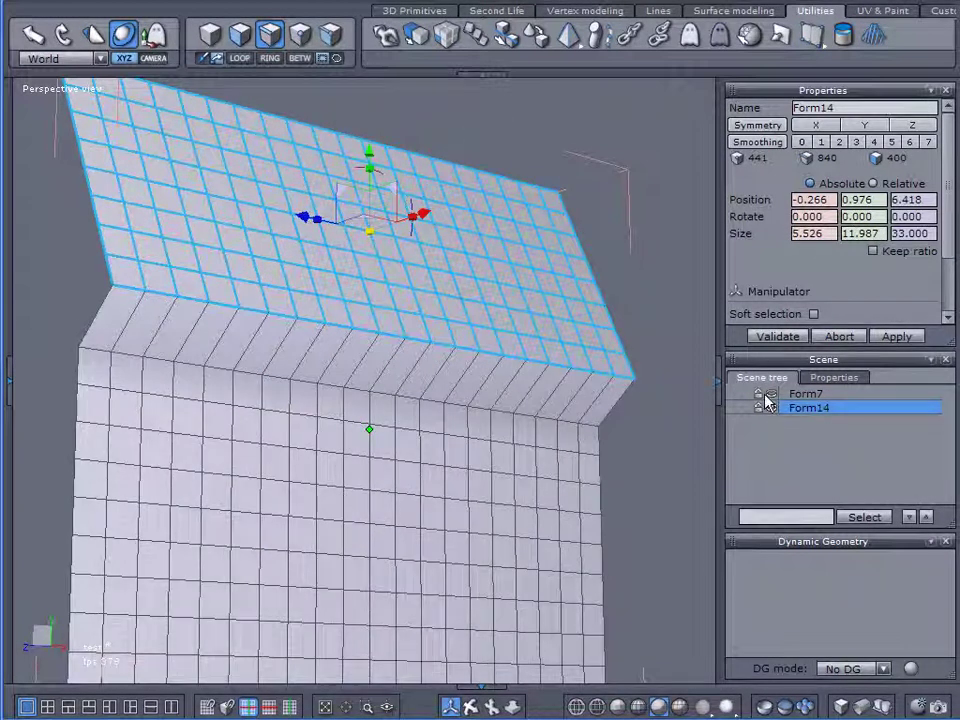
Tessellate the sloped strip between the two larger sections with three extra edge rows across its full width
click(585, 10)
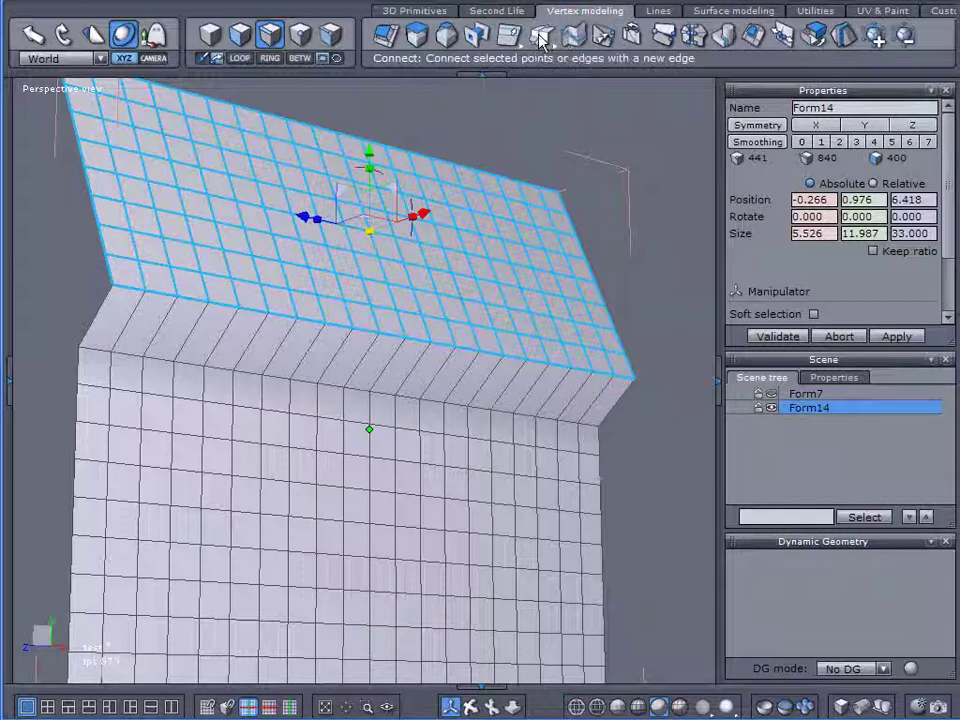
drag(541, 35, 533, 80)
click(536, 72)
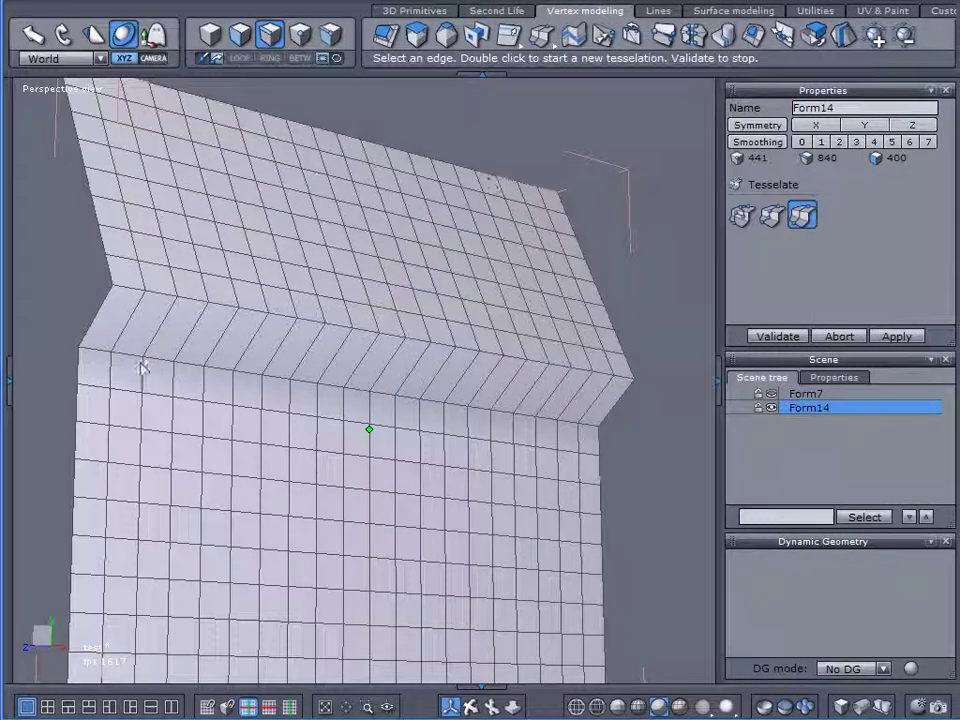
double_click(96, 315)
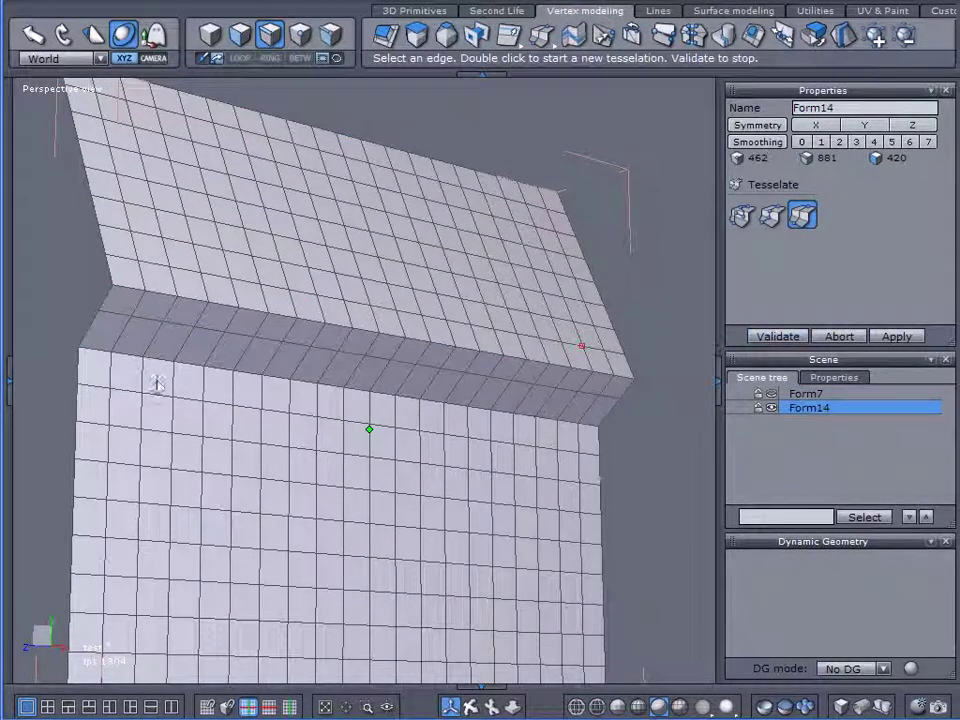
double_click(86, 337)
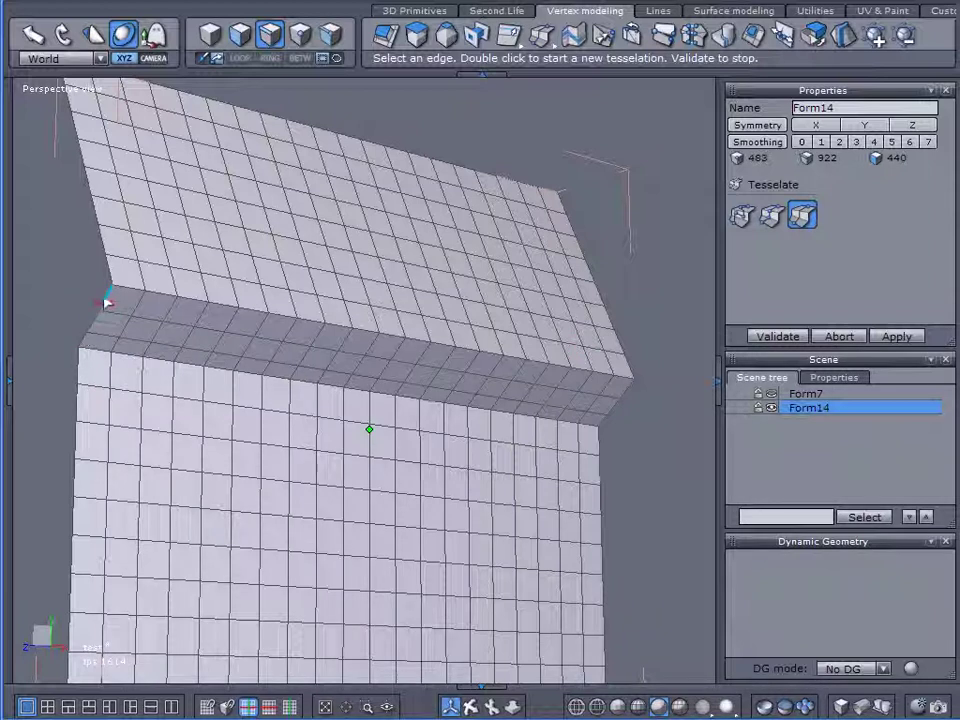
click(765, 335)
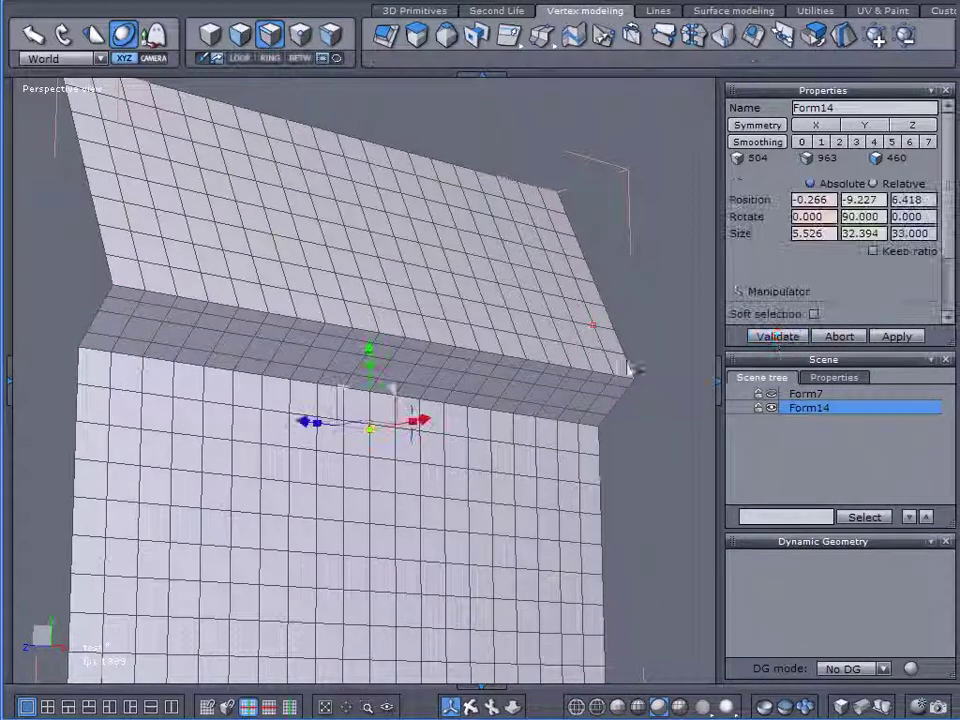
Examine the folded grid edge-on to distinguish its separate planes, and return to viewing its front
scroll(620, 372, down, 2)
alt+drag(625, 251, 673, 346)
right_drag(673, 346, 647, 328)
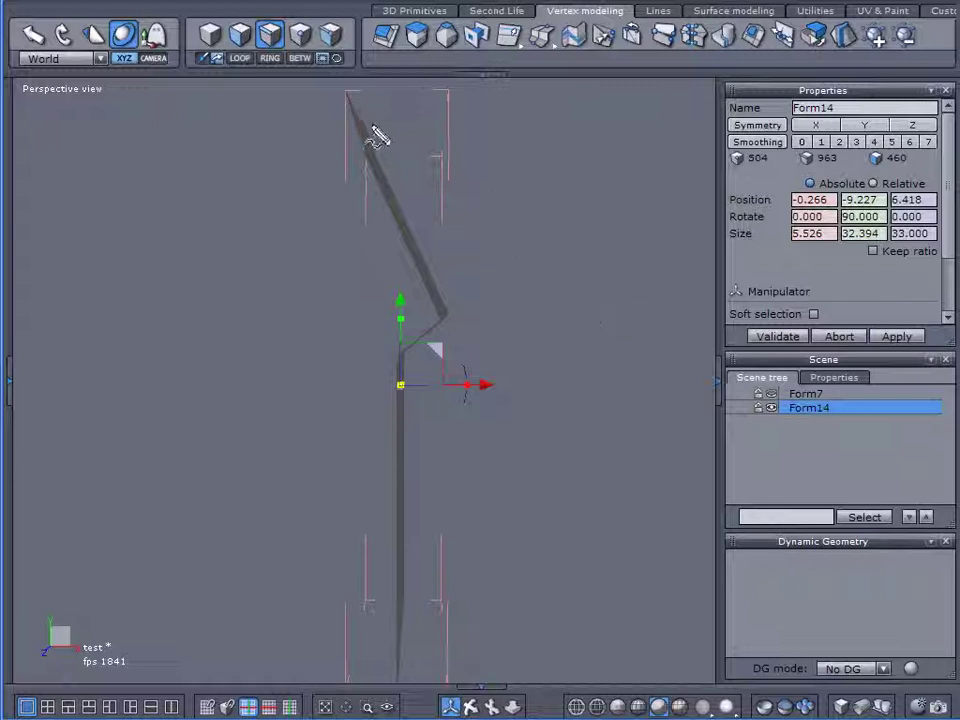
drag(352, 112, 446, 322)
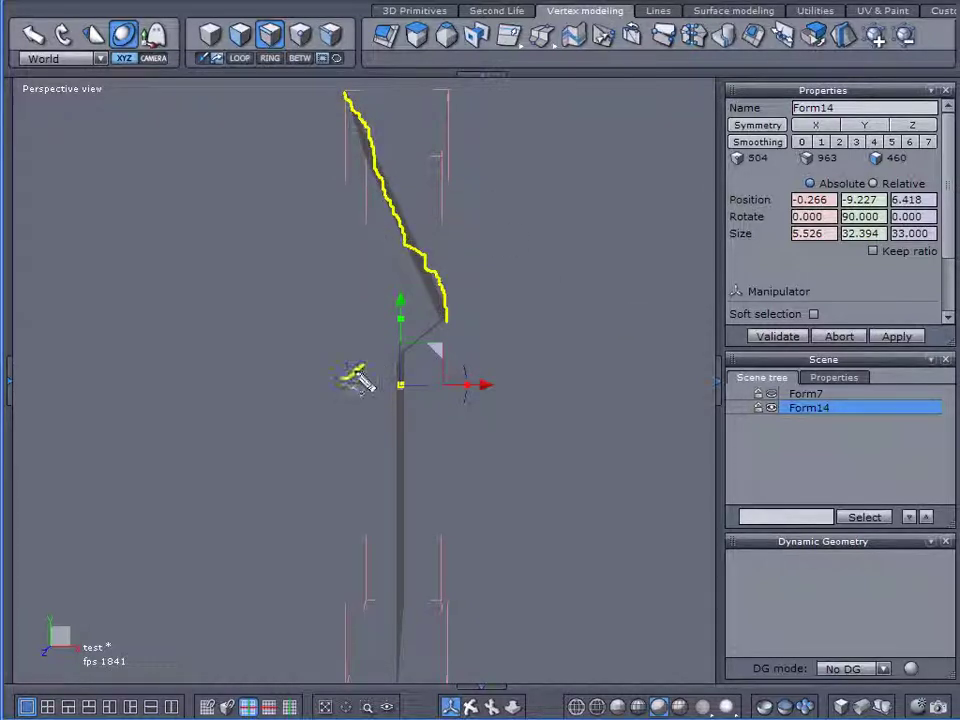
mouse_move(345, 378)
mouse_down()
mouse_move(485, 305)
mouse_move(504, 276)
mouse_up()
drag(402, 320, 402, 688)
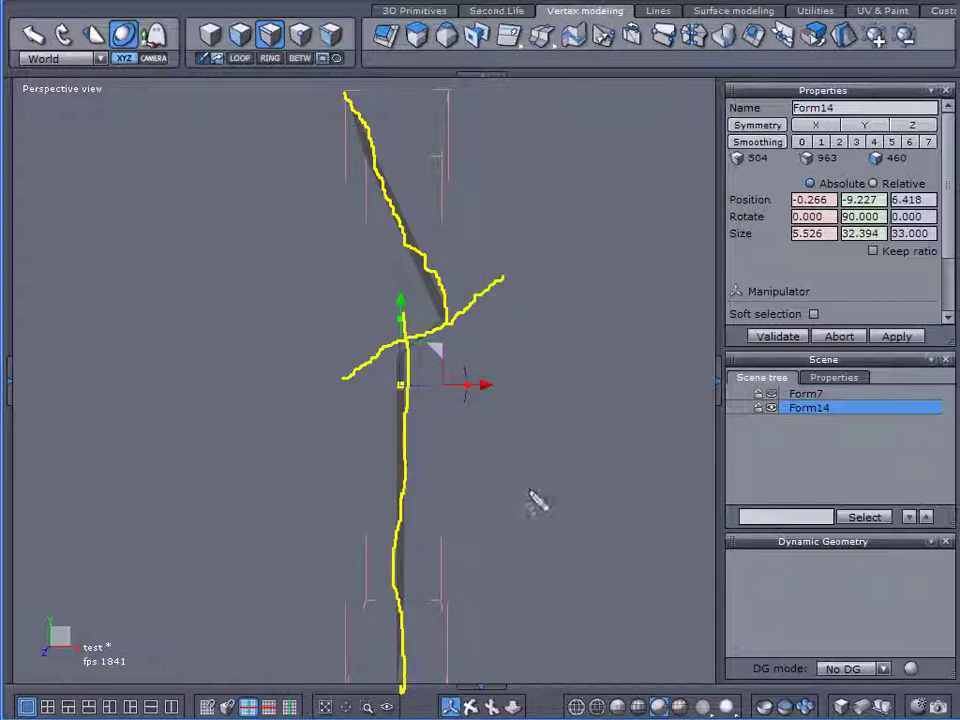
key(Escape)
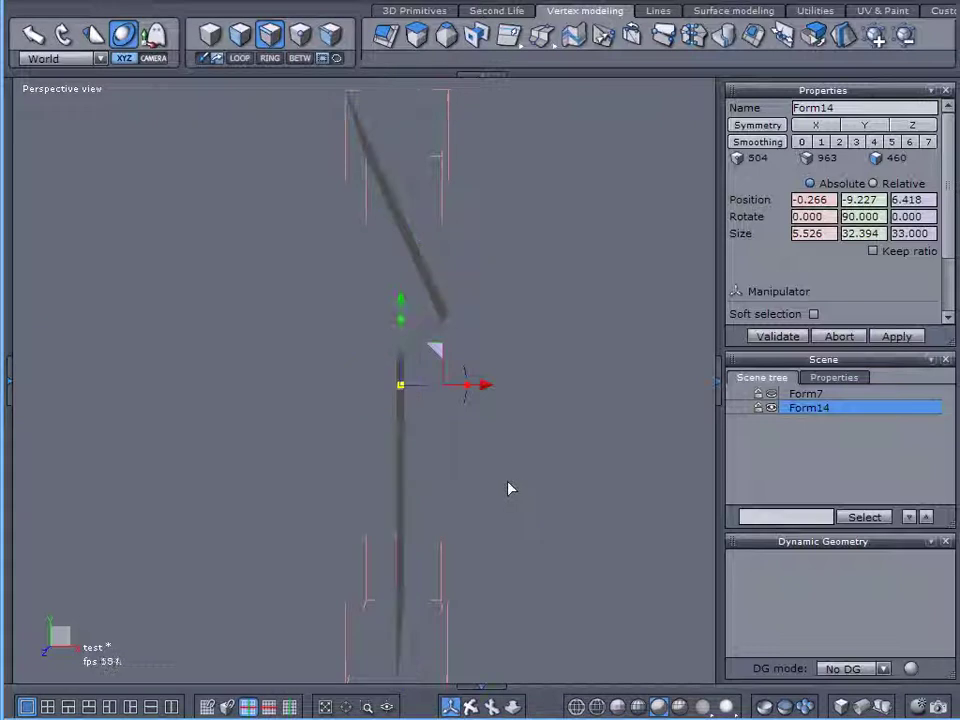
right_drag(531, 486, 300, 486)
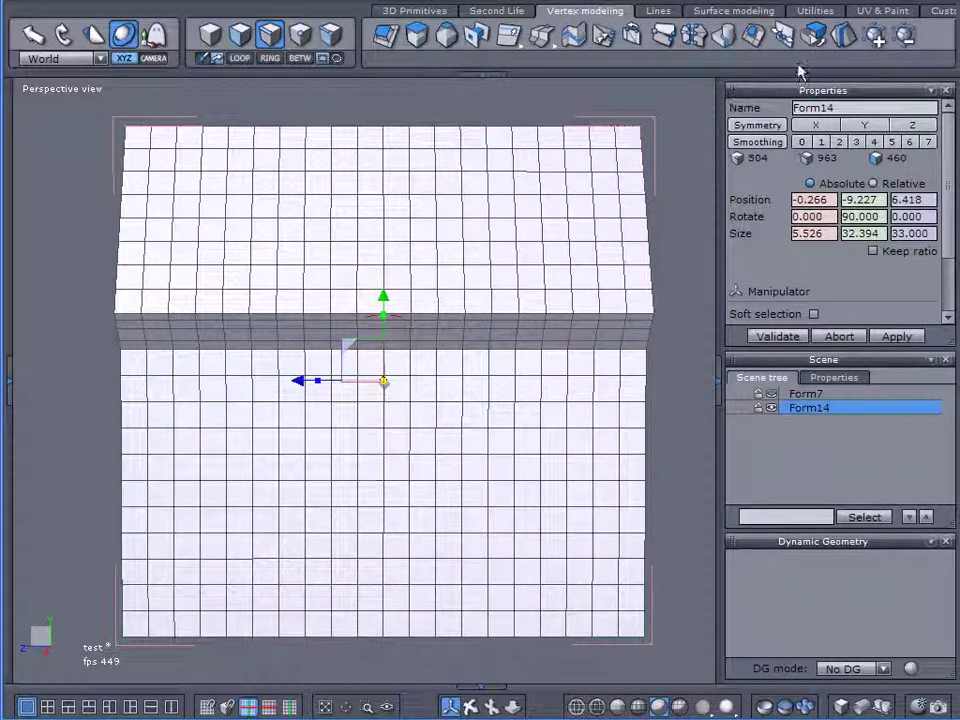
Merge all perfectly coplanar facets of the folded grid
click(817, 11)
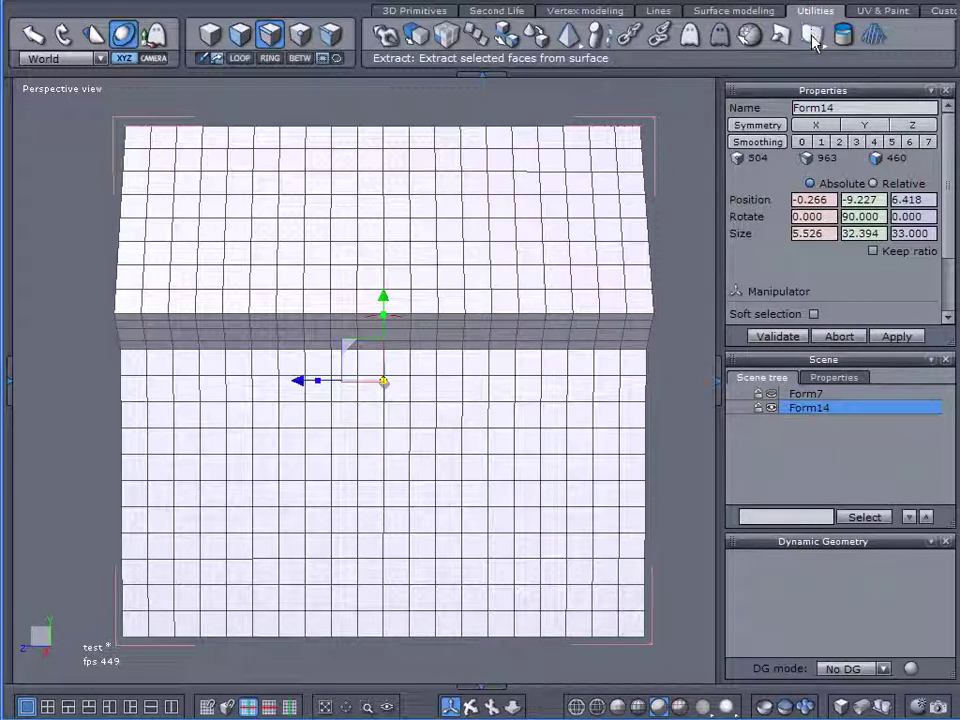
click(815, 38)
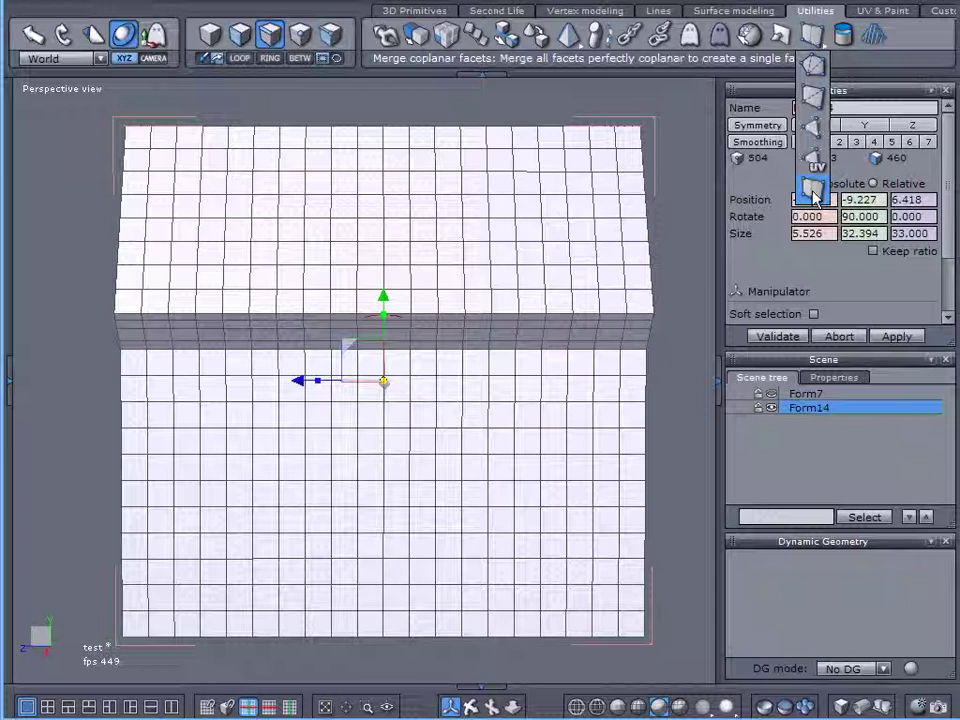
middle_drag(559, 282, 739, 96)
click(815, 38)
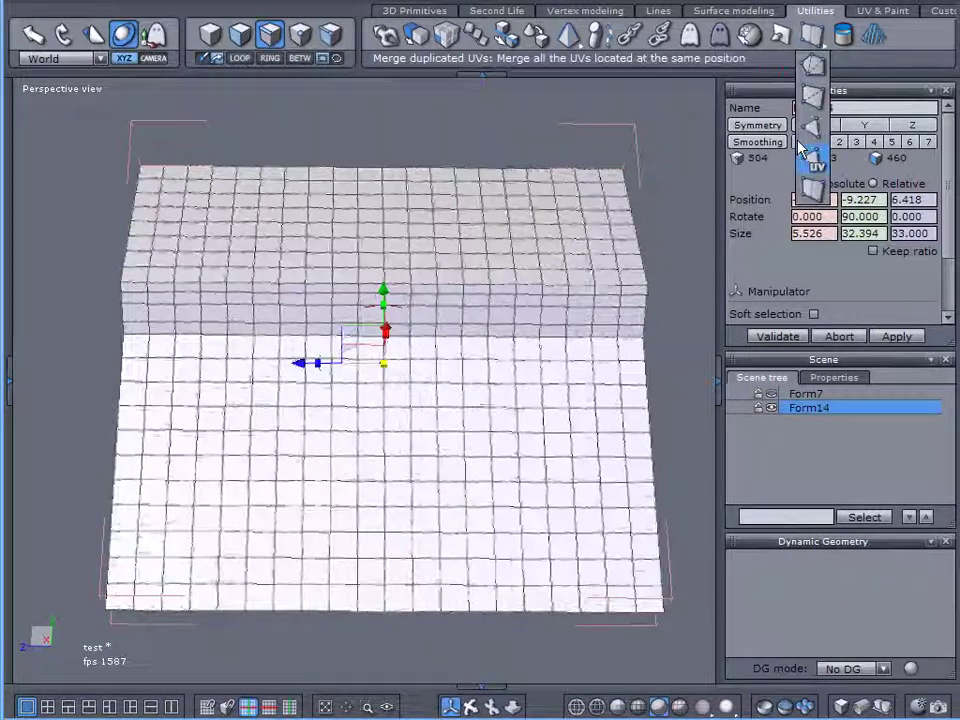
click(814, 193)
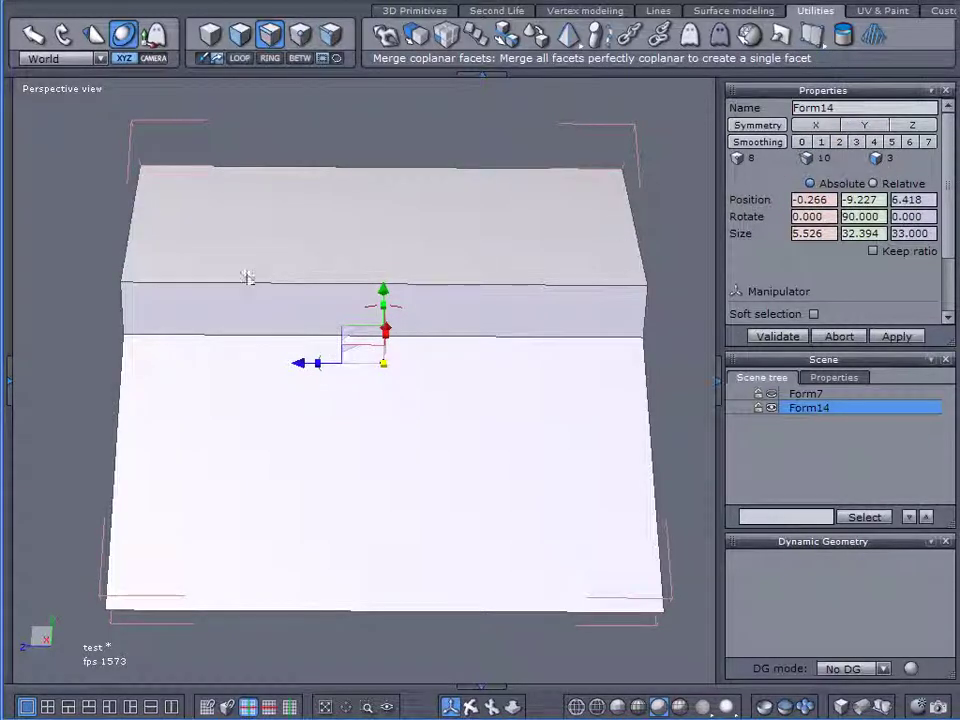
Examine the merged folded plane from several angles, selecting its individual faces and viewing the whole form selected and unselected
middle_drag(247, 277, 401, 396)
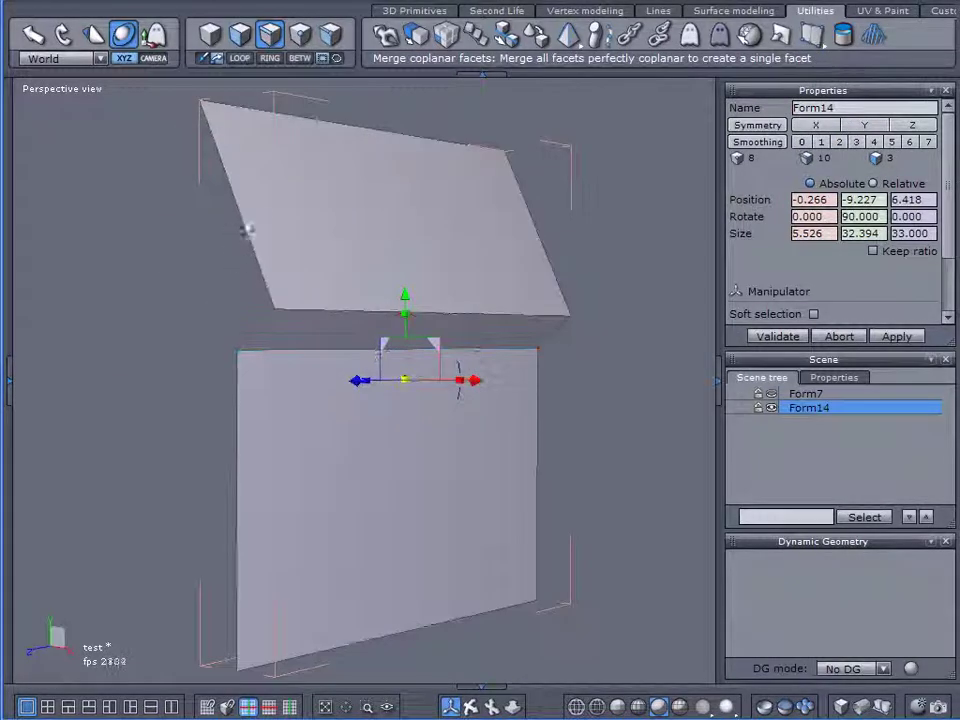
middle_drag(251, 219, 148, 229)
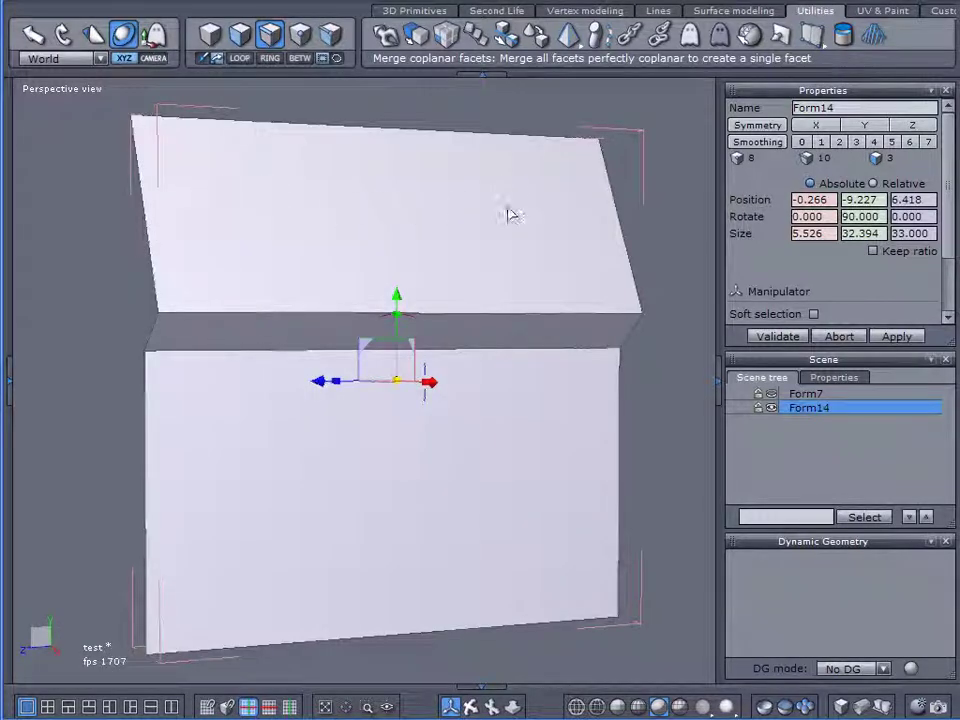
click(234, 37)
click(289, 195)
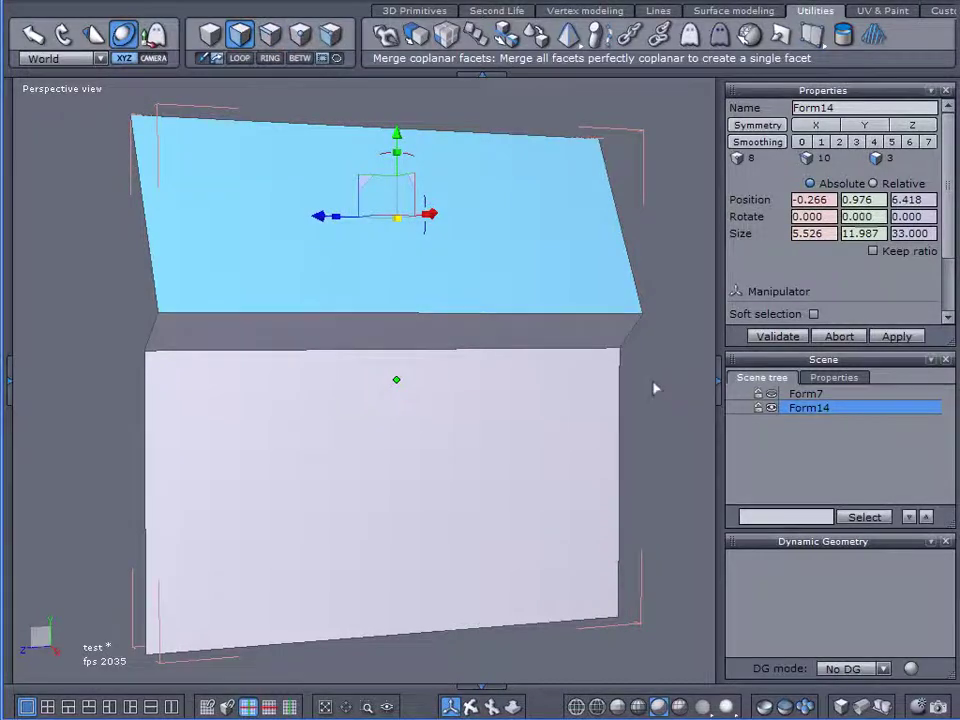
middle_drag(656, 388, 615, 289)
click(446, 317)
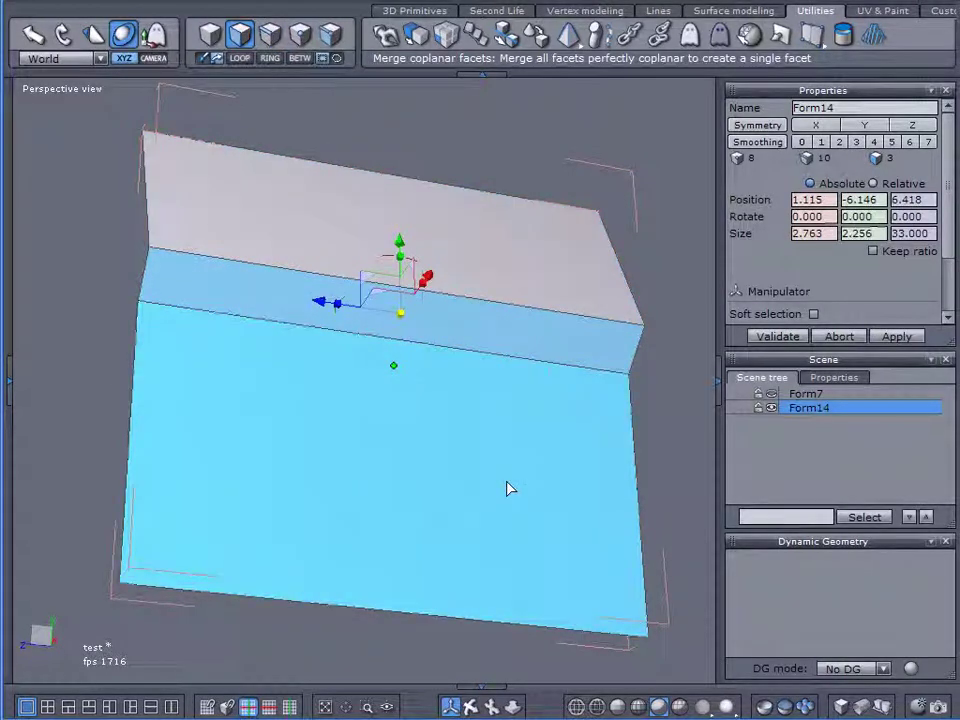
click(482, 473)
click(700, 474)
middle_drag(441, 410, 487, 457)
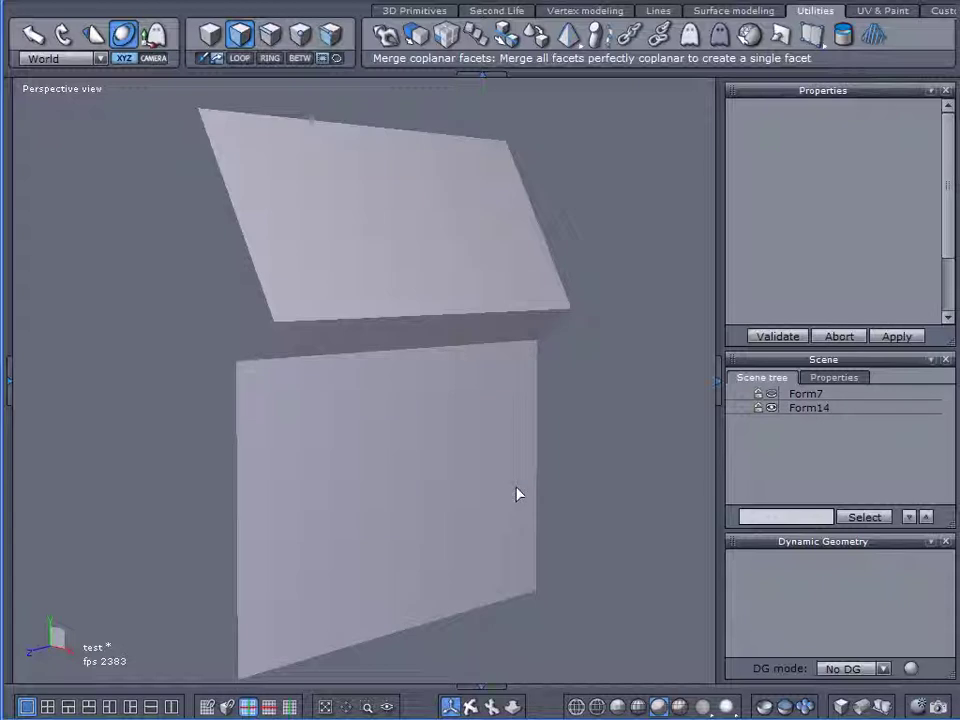
click(786, 418)
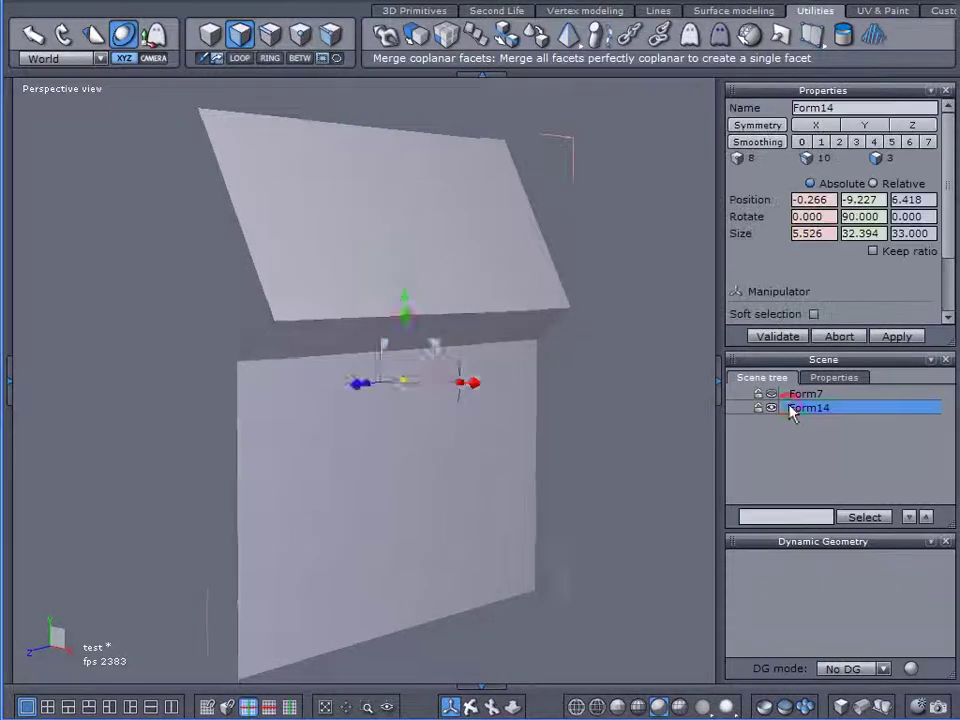
scroll(439, 413, up, 5)
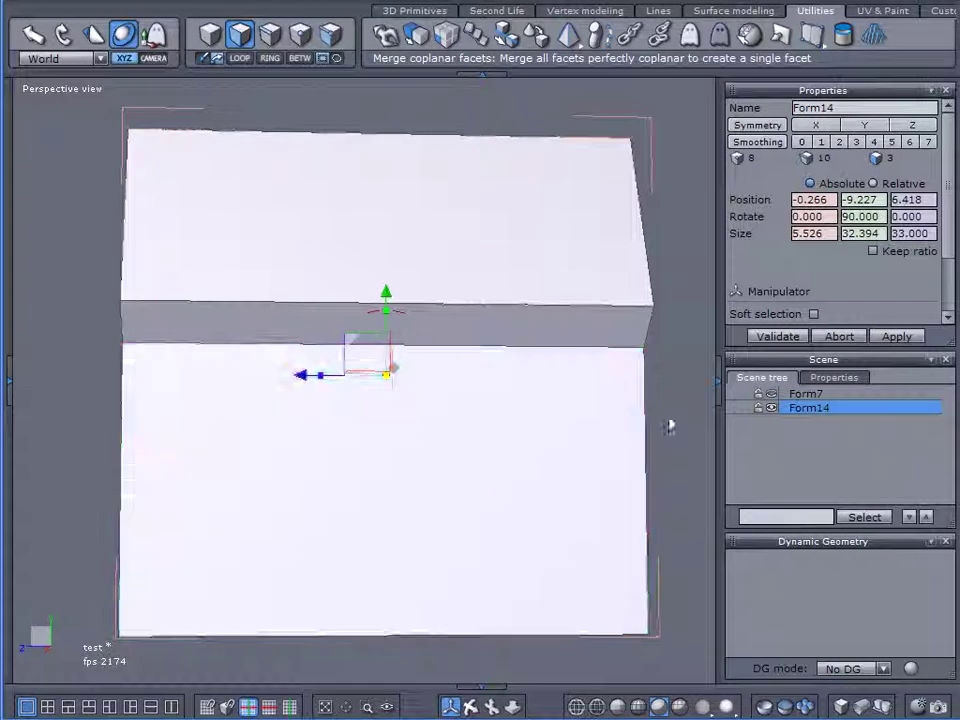
click(776, 454)
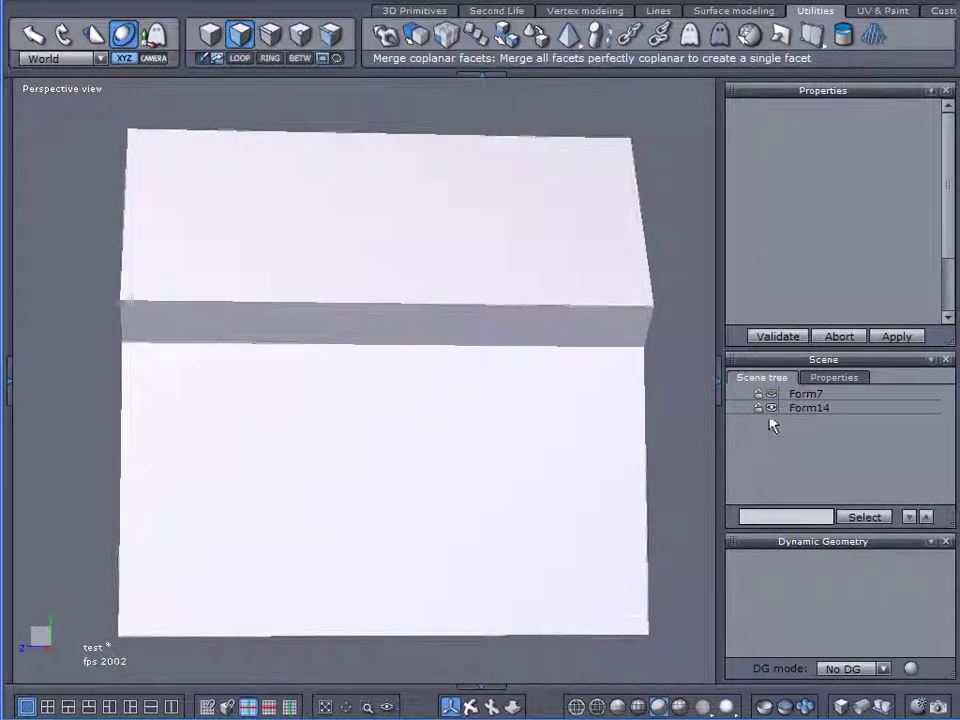
Show the wheel again and move the folded plane along X to about -13.586, clear of the wheel
click(774, 395)
click(786, 407)
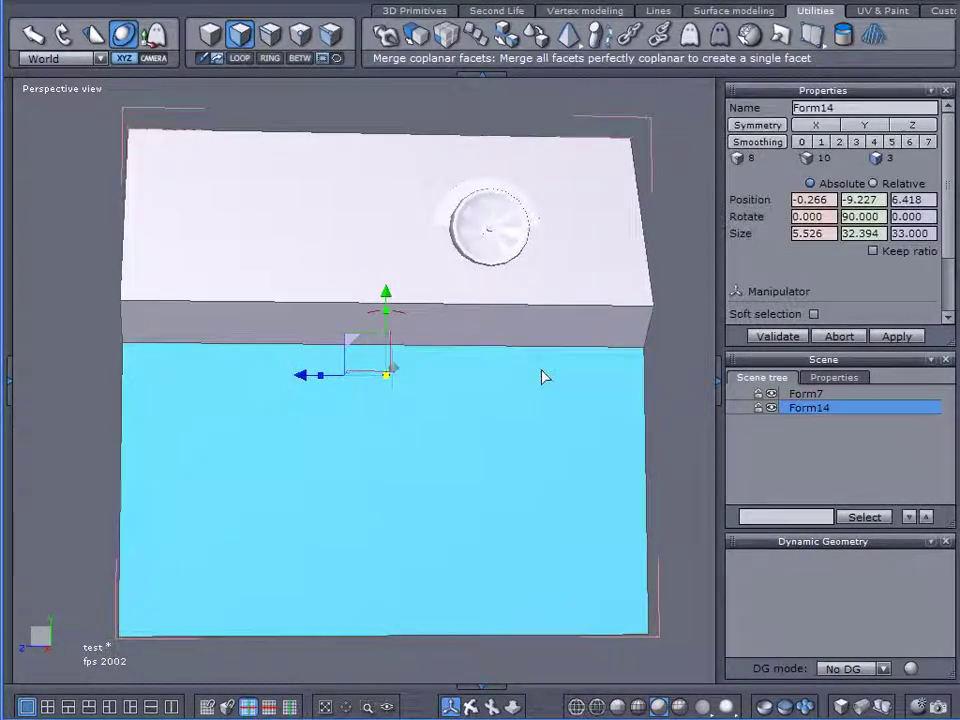
scroll(542, 375, down, 3)
scroll(542, 375, up, 3)
alt+drag(364, 384, 529, 463)
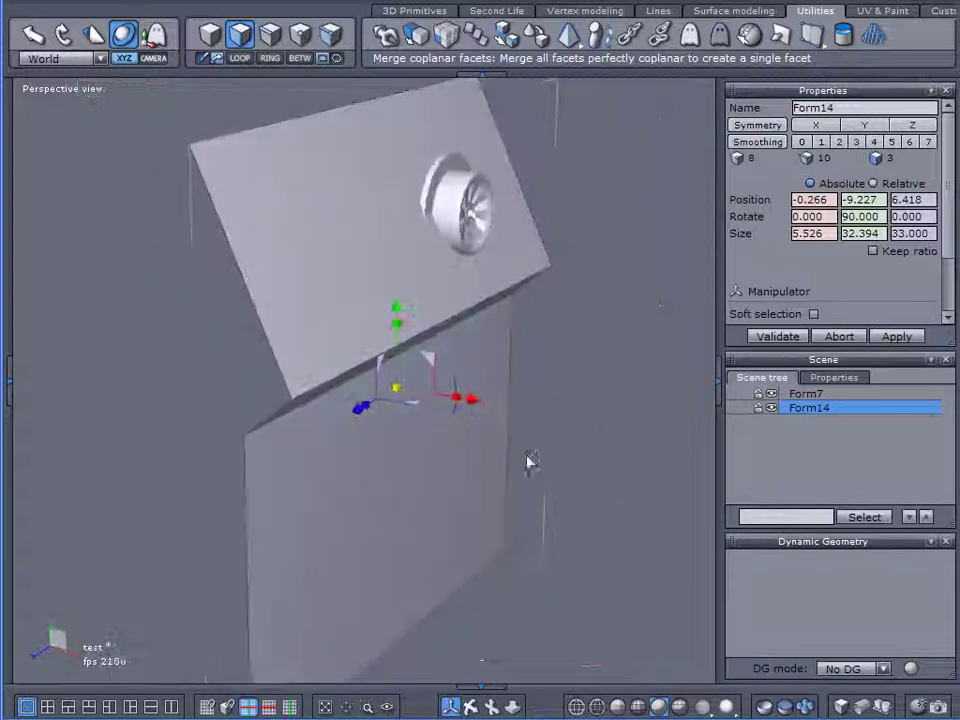
drag(478, 410, 274, 407)
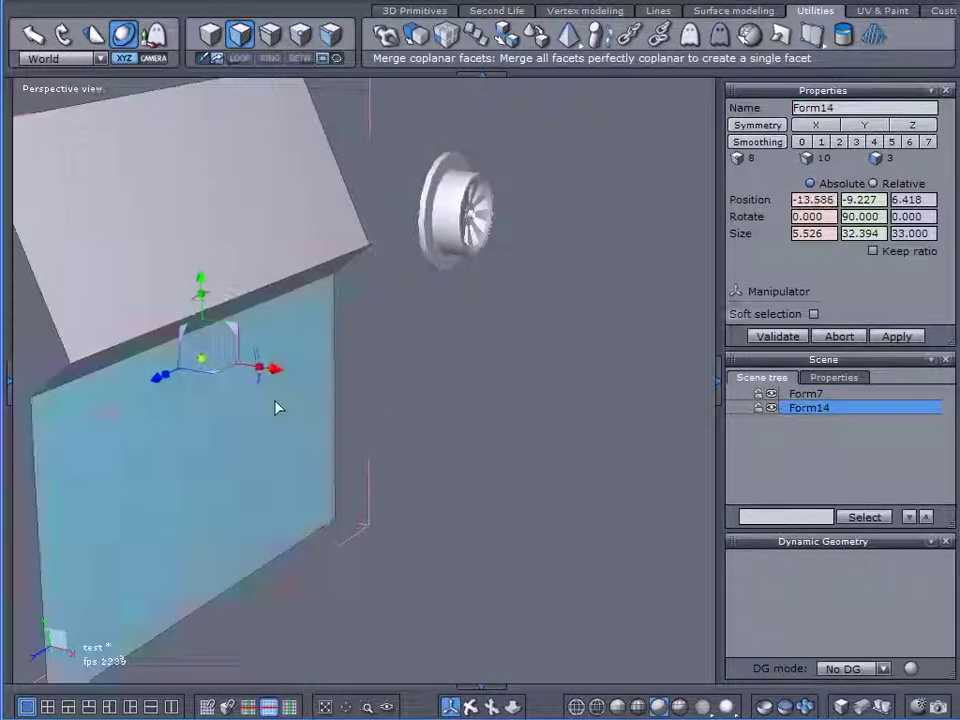
Select the wheel and examine its mesh beside the merged folded plane
click(447, 241)
middle_drag(447, 241, 377, 304)
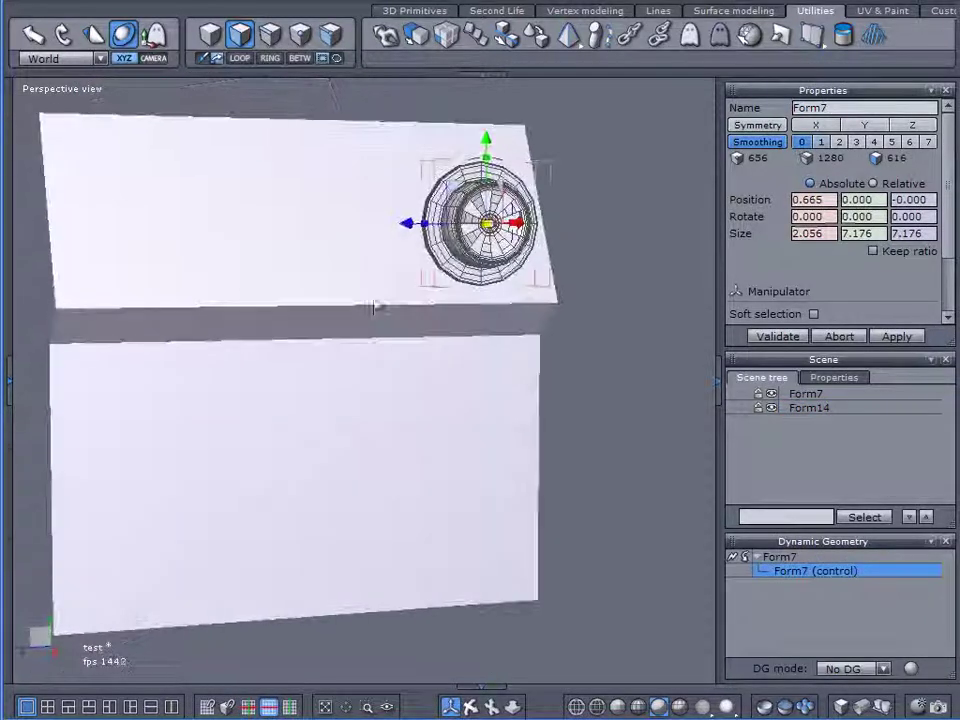
scroll(488, 176, up, 5)
scroll(490, 170, down, 5)
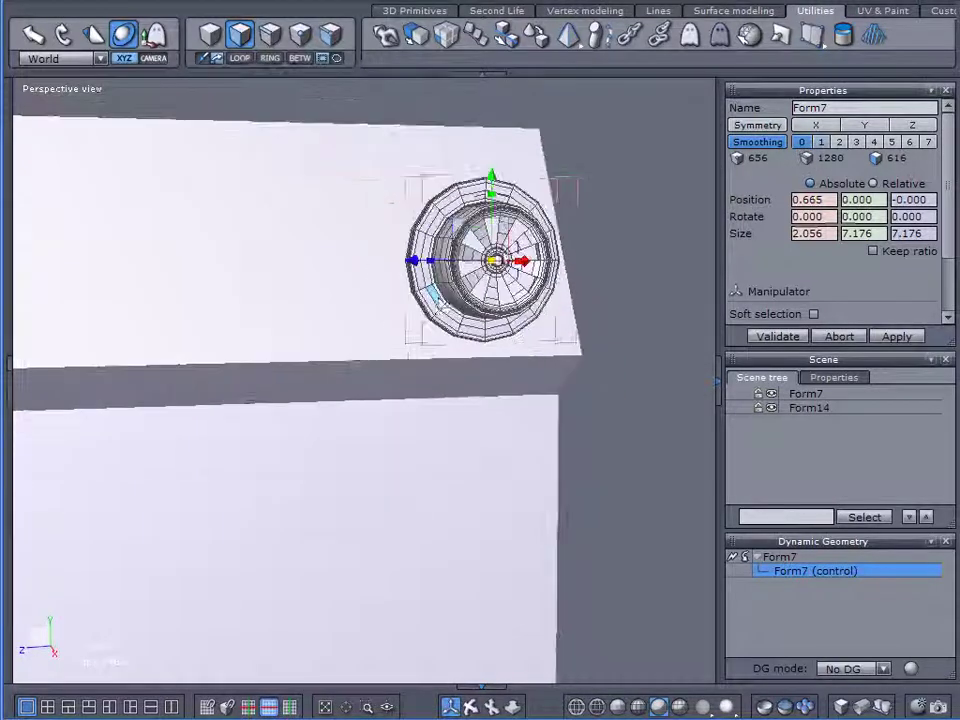
middle_drag(431, 364, 606, 394)
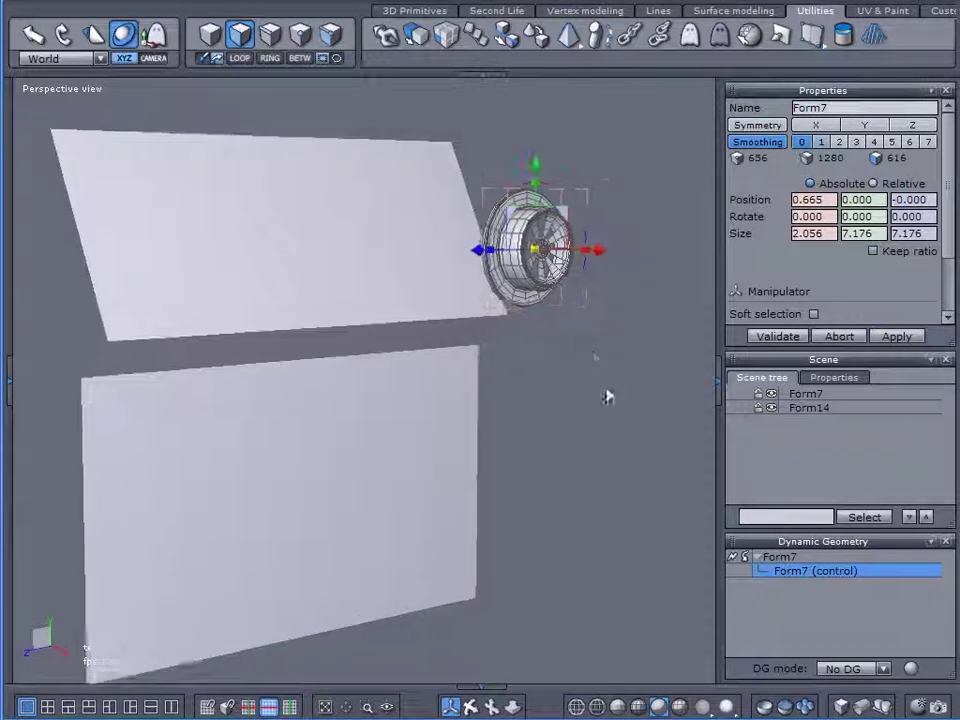
Delete the folded plane Form14 and select the wheel Form7 as a whole object
click(787, 396)
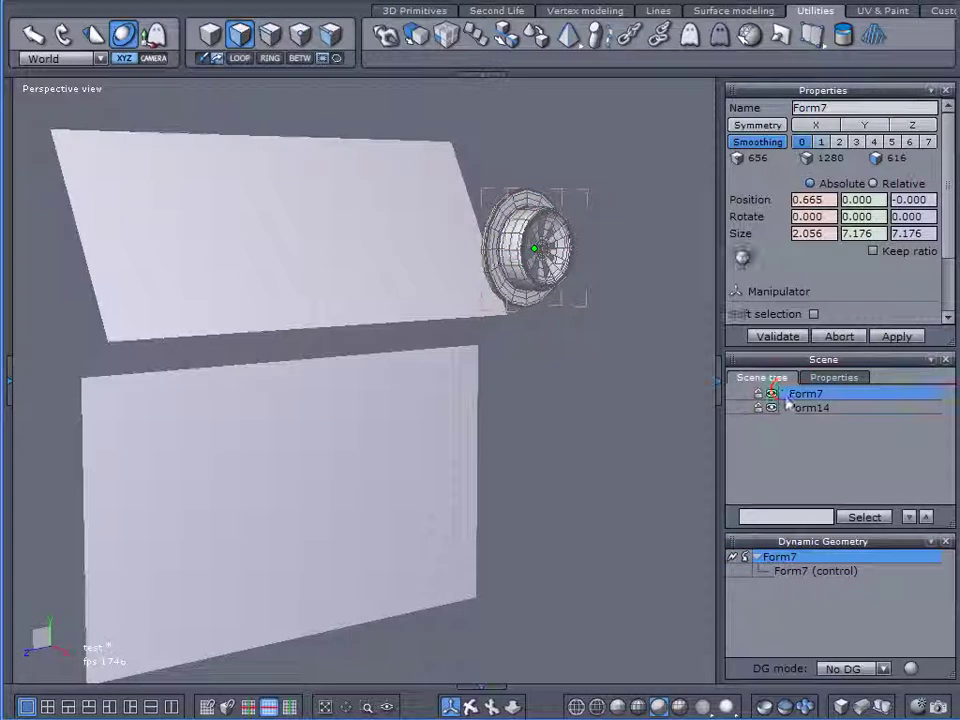
click(800, 408)
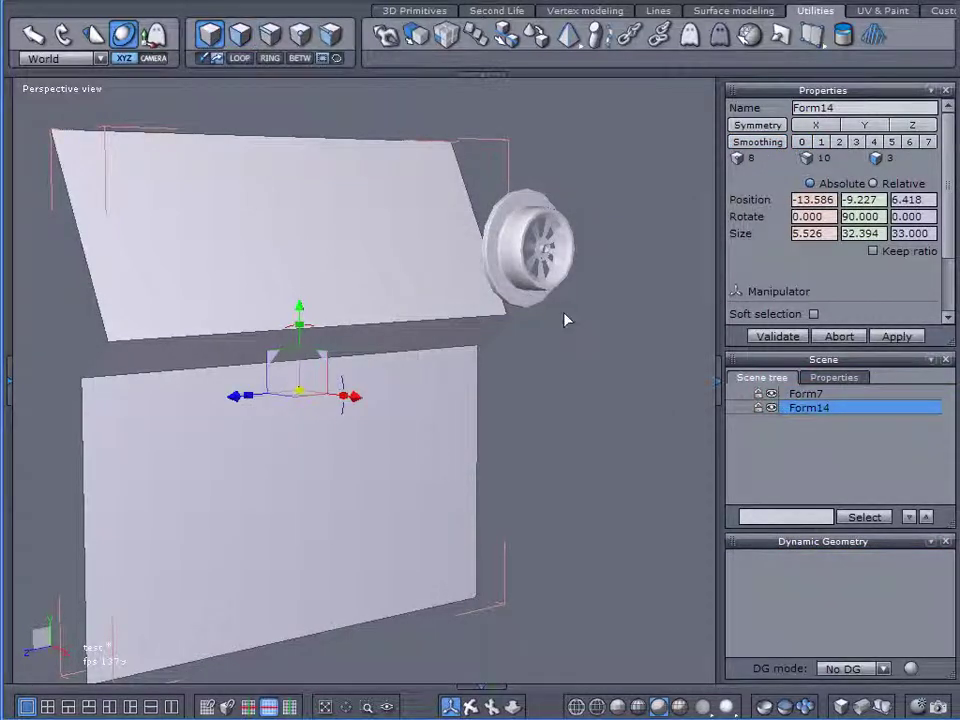
key(Delete)
click(754, 400)
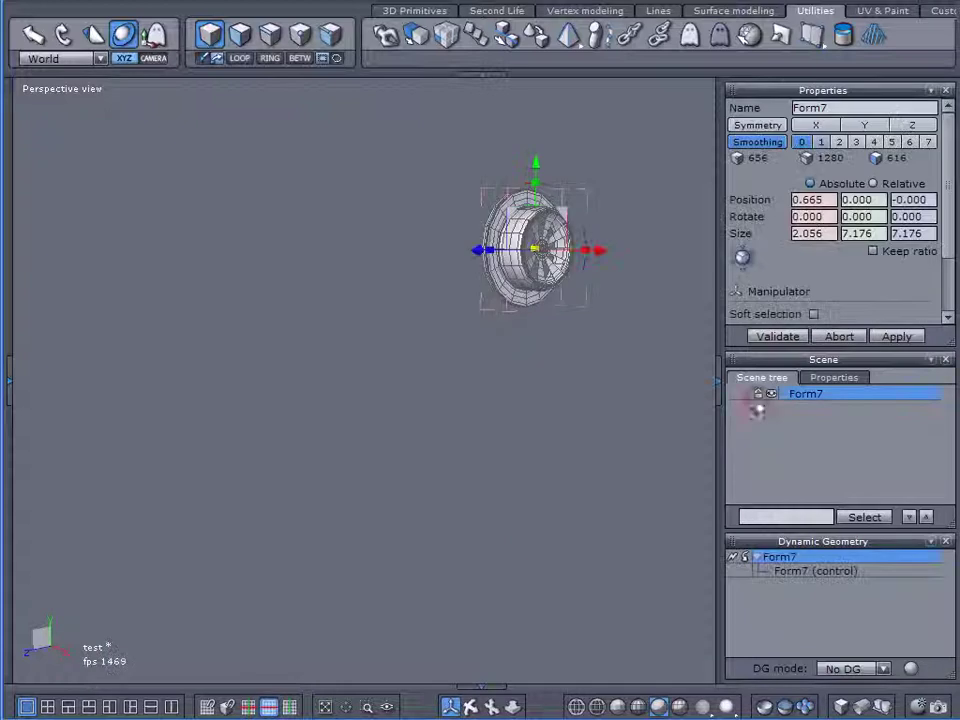
middle_drag(615, 398, 374, 522)
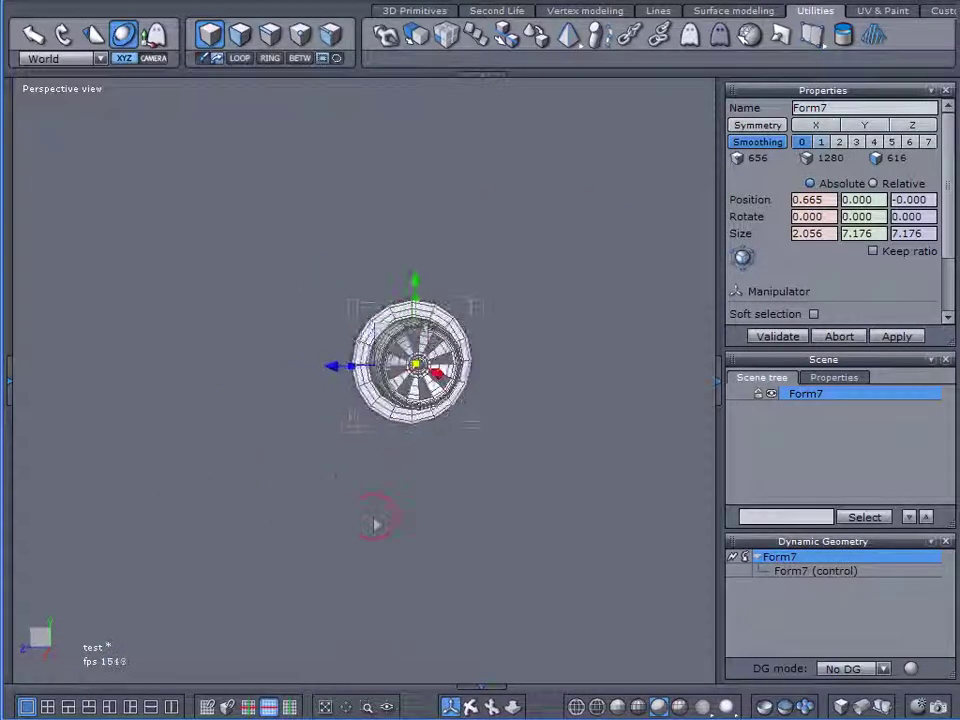